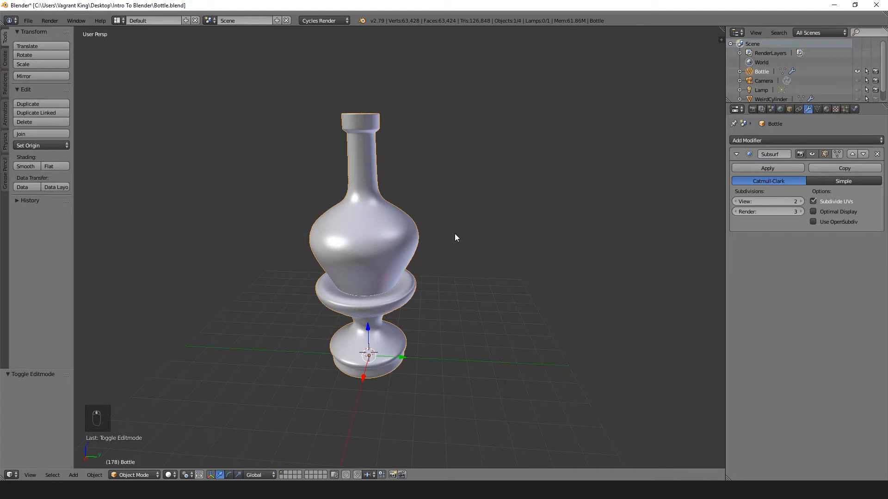
- Preview the bottle in rendered shading from a slightly different angle, then return to solid shading
{"action": "key", "text": "shift+z"}
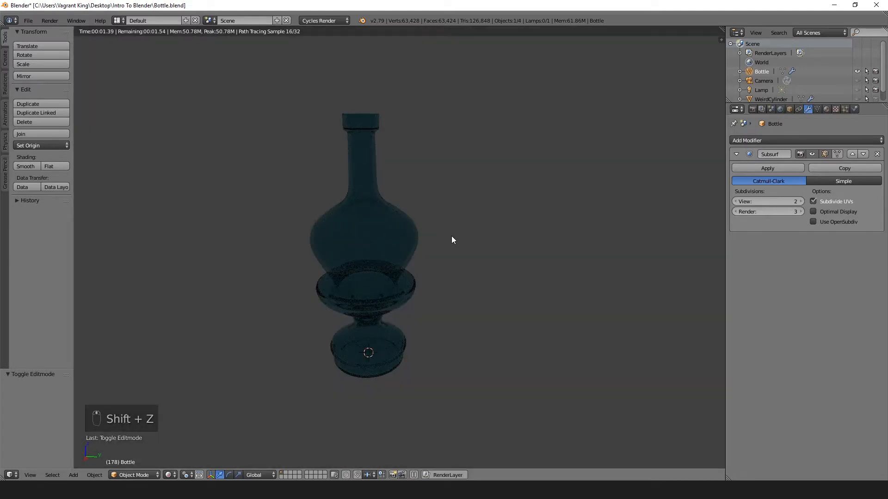
{"action": "mouse_move", "coordinate": [452, 239]}
{"action": "middle_mouse_down"}
{"action": "mouse_move", "coordinate": [447, 277]}
{"action": "mouse_move", "coordinate": [437, 209]}
{"action": "mouse_move", "coordinate": [455, 216]}
{"action": "mouse_move", "coordinate": [456, 246]}
{"action": "mouse_move", "coordinate": [440, 238]}
{"action": "middle_mouse_up"}
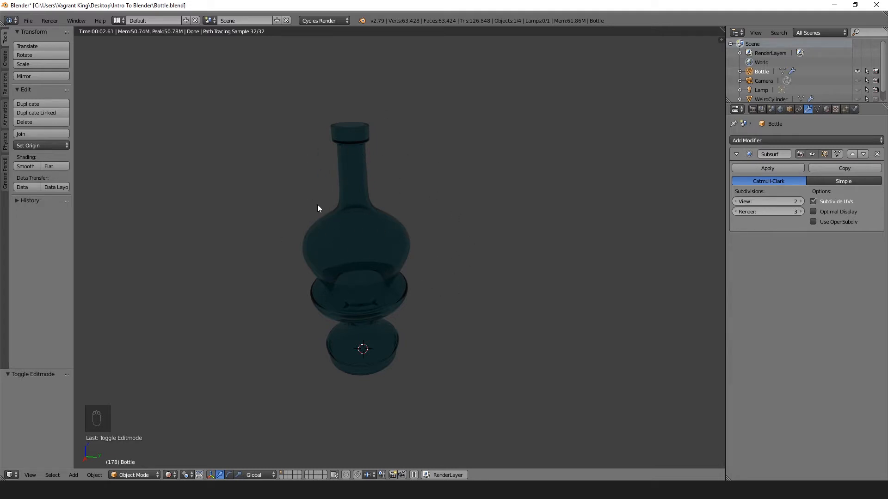
{"action": "key", "text": "shift+z"}
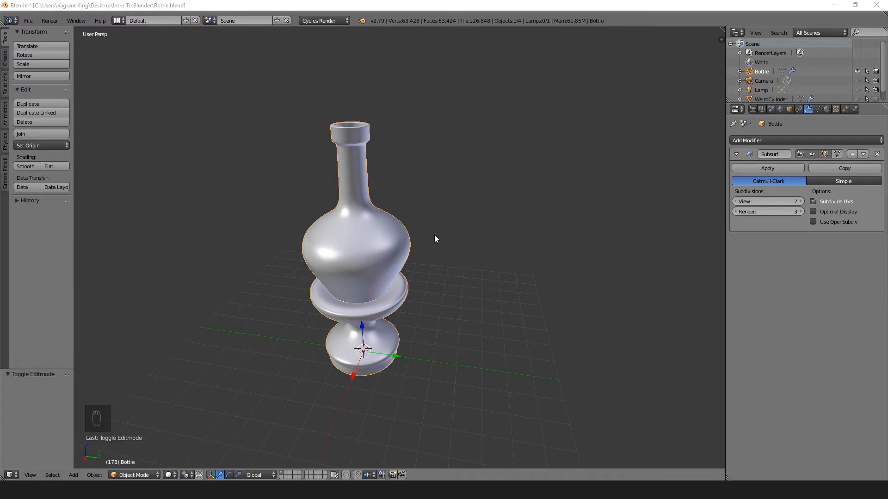
- Add a mesh plane under the bottle and scale it up to about 9.6 times its size
{"action": "key", "text": "shift+a"}
{"action": "mouse_move", "coordinate": [457, 219]}
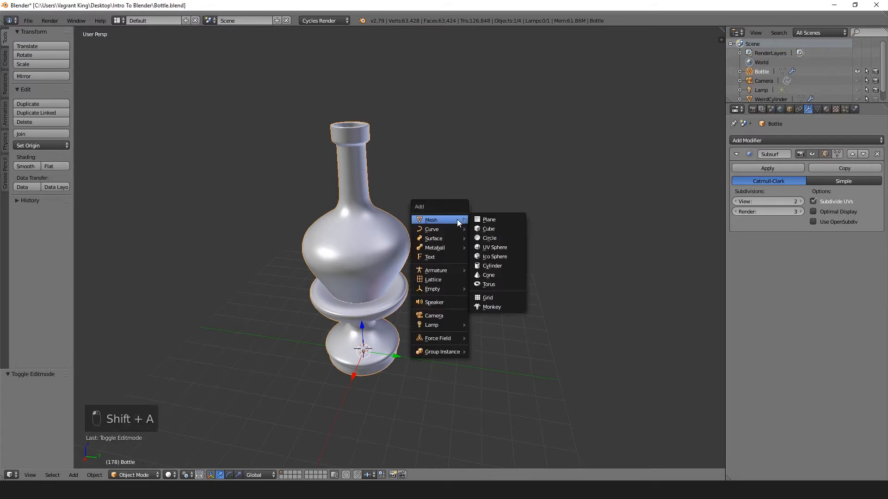
{"action": "left_click", "coordinate": [487, 219]}
{"action": "key", "text": "s"}
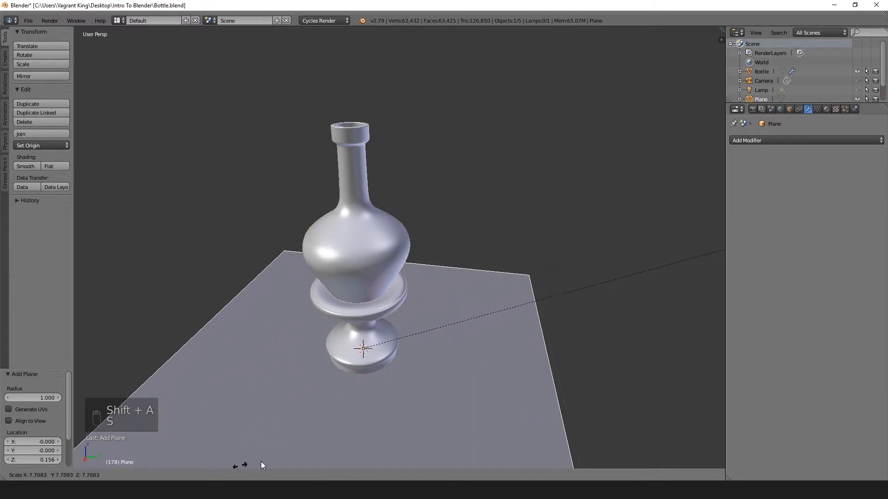
{"action": "left_click", "coordinate": [523, 405]}
{"action": "mouse_move", "coordinate": [505, 264]}
{"action": "middle_mouse_down"}
{"action": "mouse_move", "coordinate": [463, 248]}
{"action": "mouse_move", "coordinate": [499, 251]}
{"action": "middle_mouse_up"}
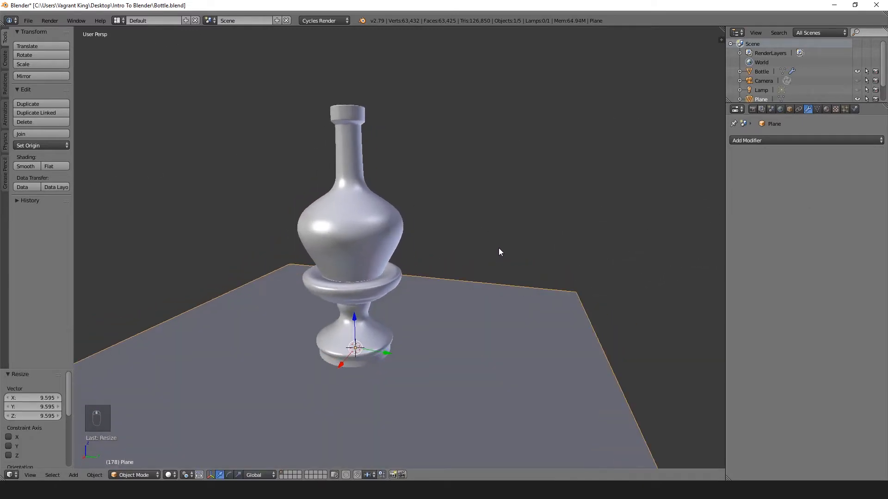
- Unhide the lamp and select it in the scene
{"action": "left_click", "coordinate": [856, 91]}
{"action": "middle_click_drag", "start_coordinate": [416, 171], "coordinate": [387, 196]}
{"action": "right_click", "coordinate": [440, 193]}
{"action": "middle_click_drag", "start_coordinate": [441, 193], "coordinate": [398, 208]}
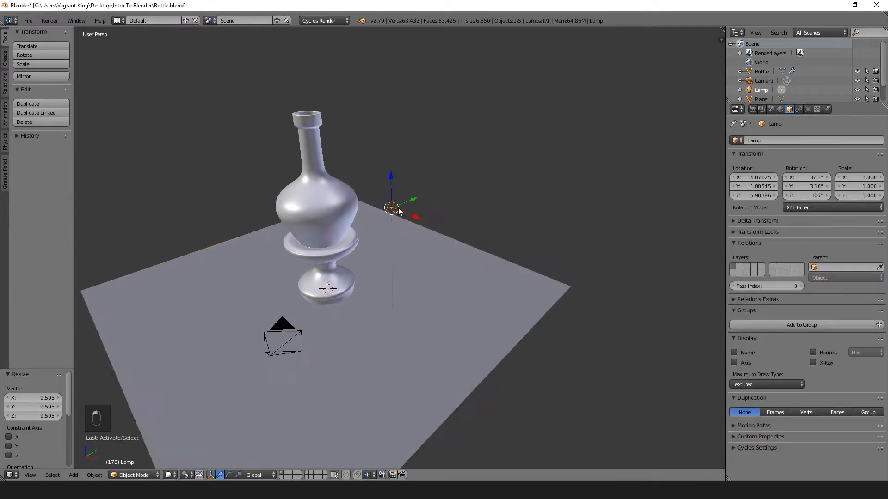
{"action": "scroll", "coordinate": [389, 212], "scroll_direction": "up", "scroll_amount": 3}
- Choose Cycles Render as the render engine and change the selected lamp's type to Area
{"action": "left_click", "coordinate": [329, 20]}
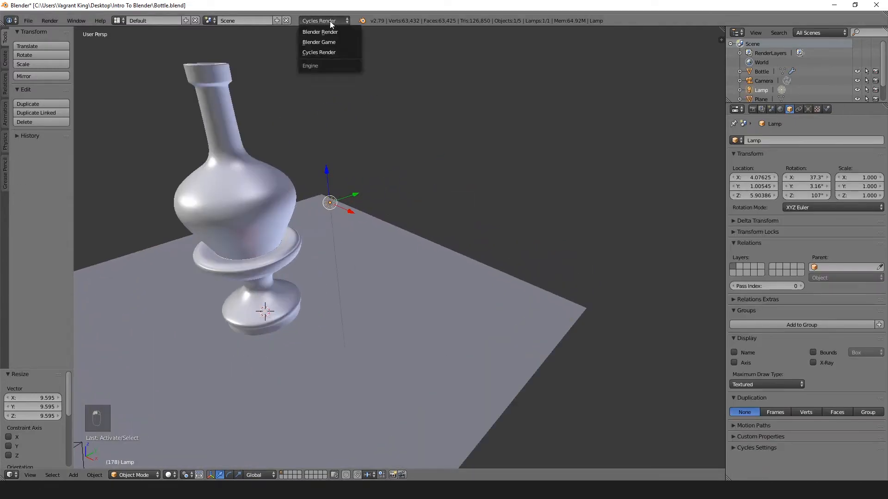
{"action": "left_click", "coordinate": [318, 53]}
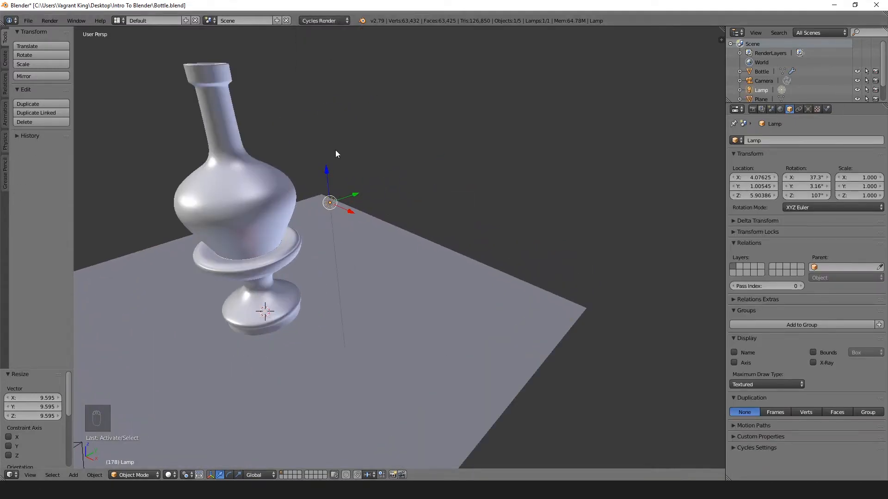
{"action": "middle_click_drag", "start_coordinate": [338, 154], "coordinate": [387, 156]}
{"action": "middle_click_drag", "start_coordinate": [386, 156], "coordinate": [432, 155], "text": "shift"}
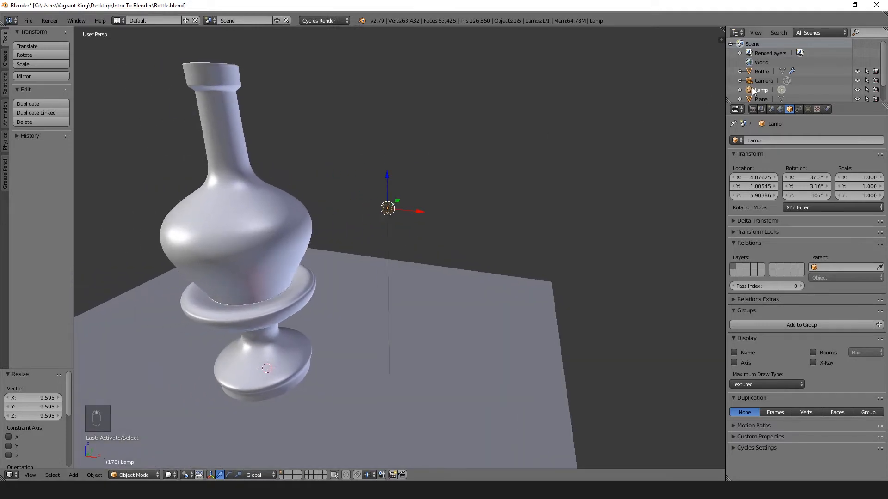
{"action": "left_click", "coordinate": [808, 109]}
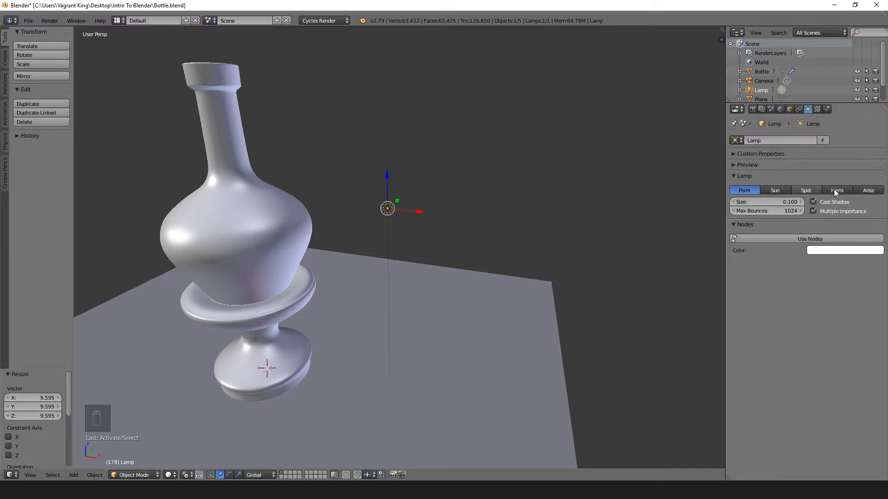
{"action": "left_click", "coordinate": [861, 190]}
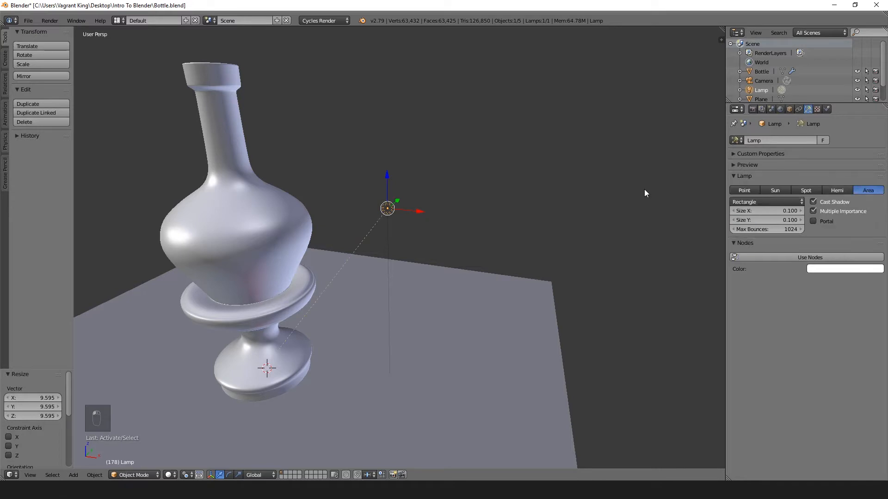
- Set the area lamp's shape to Square
{"action": "middle_click_drag", "start_coordinate": [564, 191], "coordinate": [337, 189]}
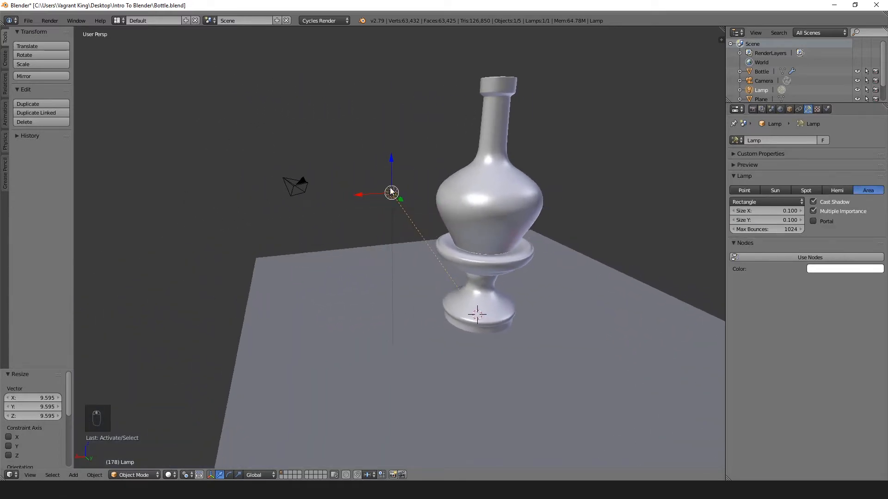
{"action": "middle_click_drag", "start_coordinate": [467, 288], "coordinate": [370, 214]}
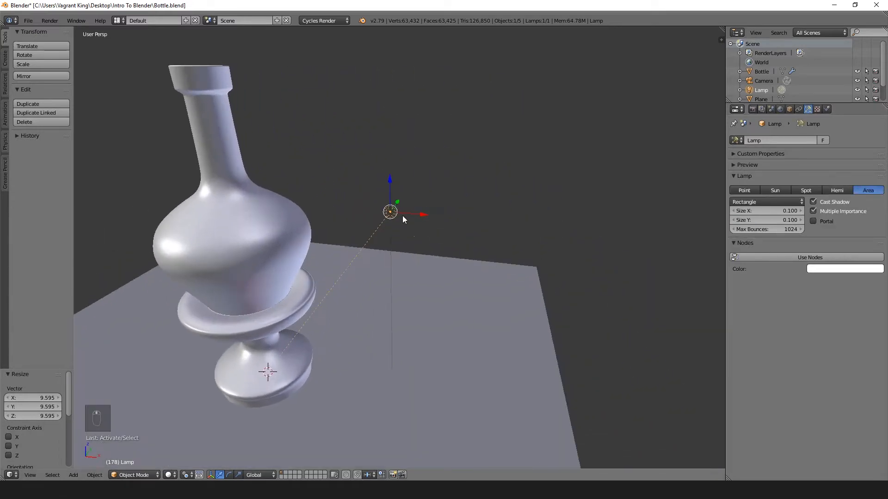
{"action": "left_click", "coordinate": [758, 202]}
{"action": "left_click", "coordinate": [745, 191]}
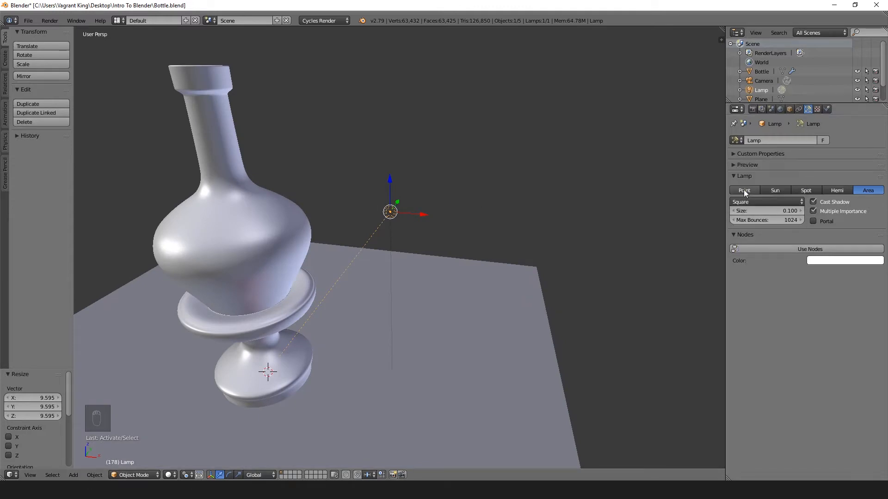
- Set the square area lamp's size to 100 and inspect its extent around the bottle
{"action": "left_click", "coordinate": [769, 209]}
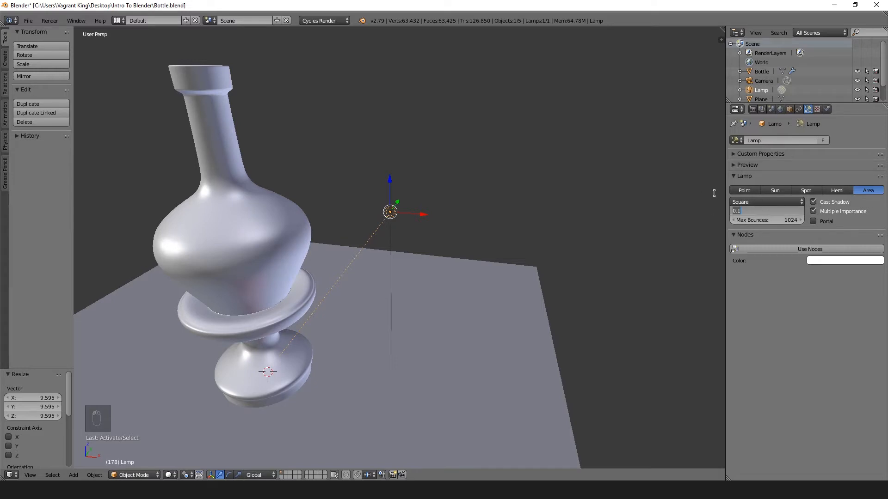
{"action": "type", "text": "100"}
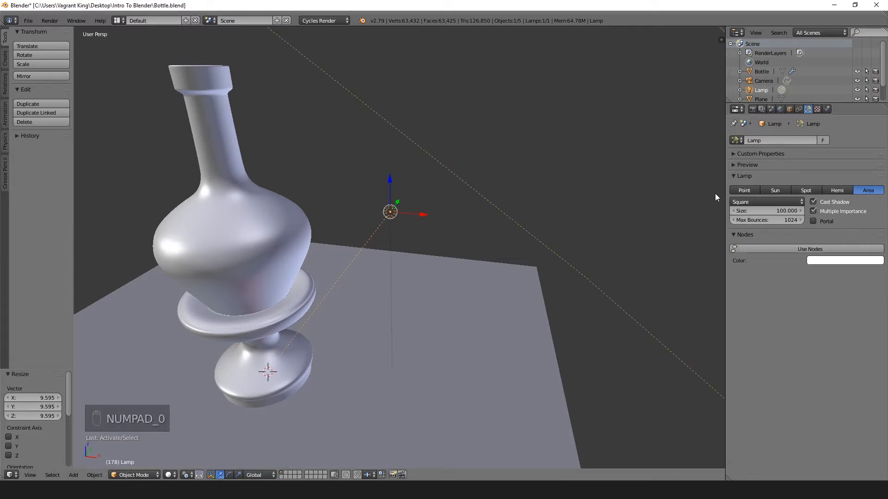
{"action": "key", "text": "Return"}
{"action": "scroll", "coordinate": [555, 217], "scroll_direction": "down", "scroll_amount": 6}
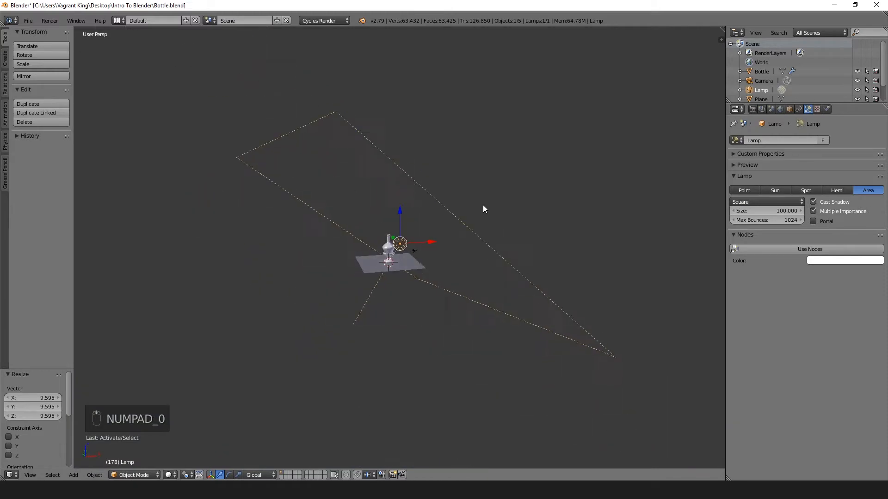
{"action": "scroll", "coordinate": [473, 207], "scroll_direction": "up", "scroll_amount": 5}
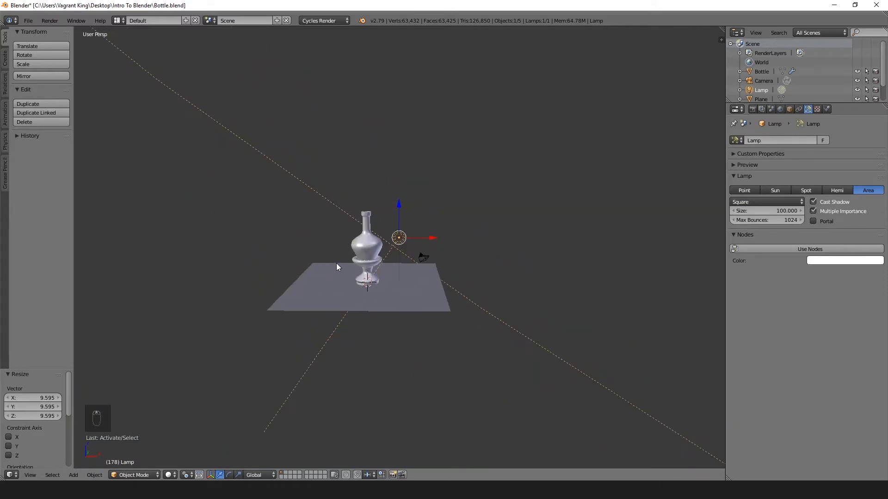
{"action": "scroll", "coordinate": [341, 266], "scroll_direction": "up", "scroll_amount": 1}
- Enable nodes for the lamp and set its emission strength to 5000
{"action": "left_click", "coordinate": [773, 249]}
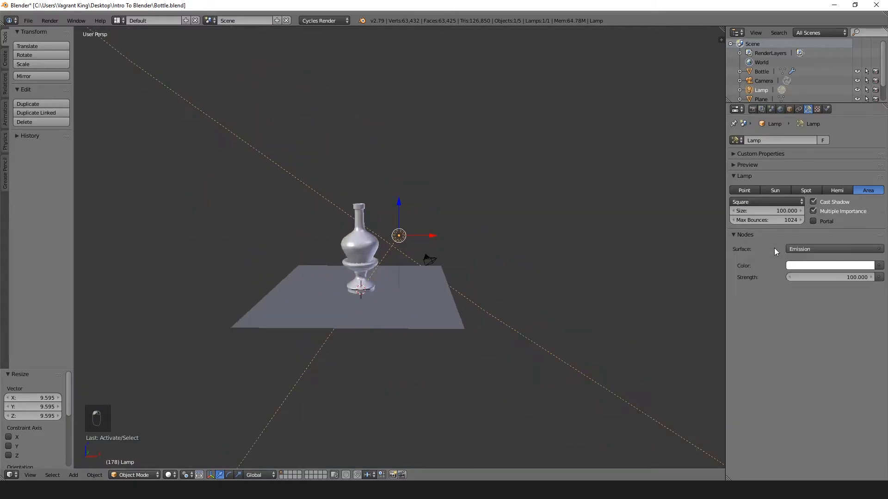
{"action": "left_click", "coordinate": [806, 276]}
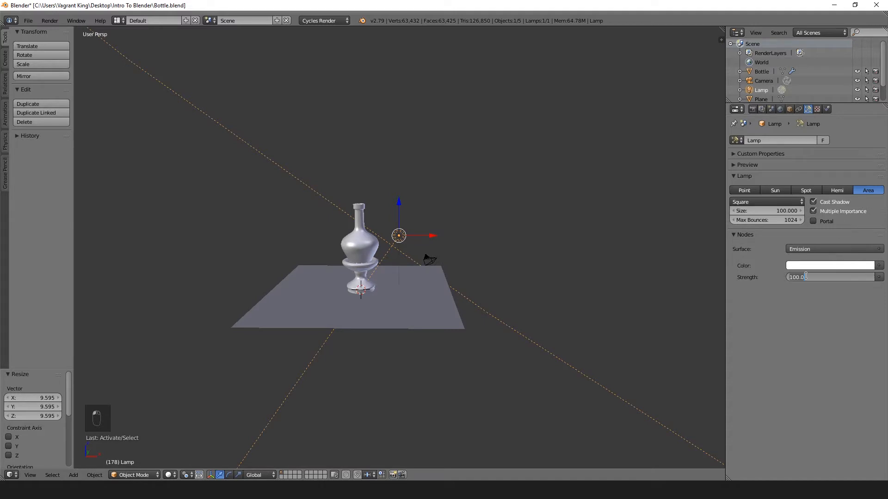
{"action": "type", "text": "500"}
{"action": "key", "text": "Return"}
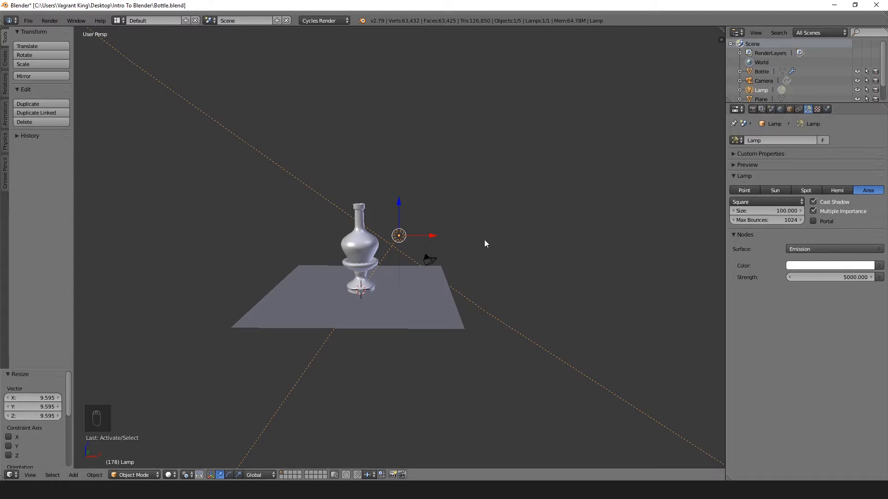
- Set the square area lamp's size to 10
{"action": "left_click", "coordinate": [772, 210]}
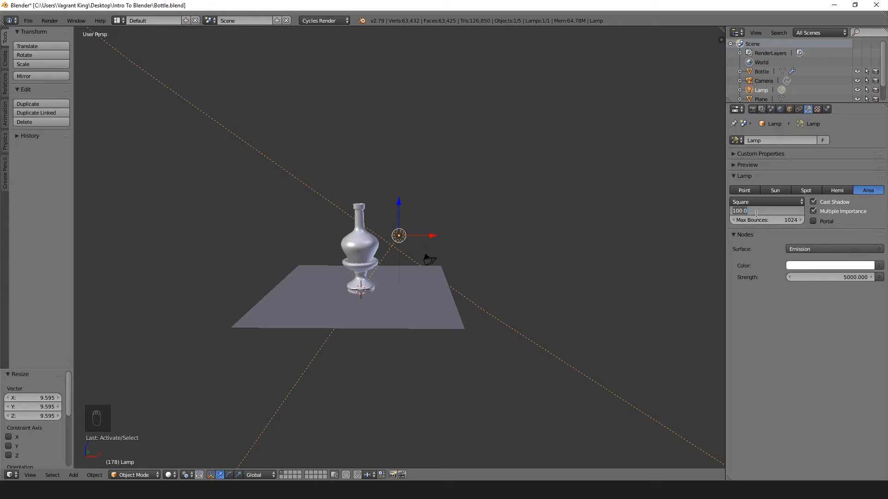
{"action": "type", "text": "10"}
{"action": "key", "text": "Return"}
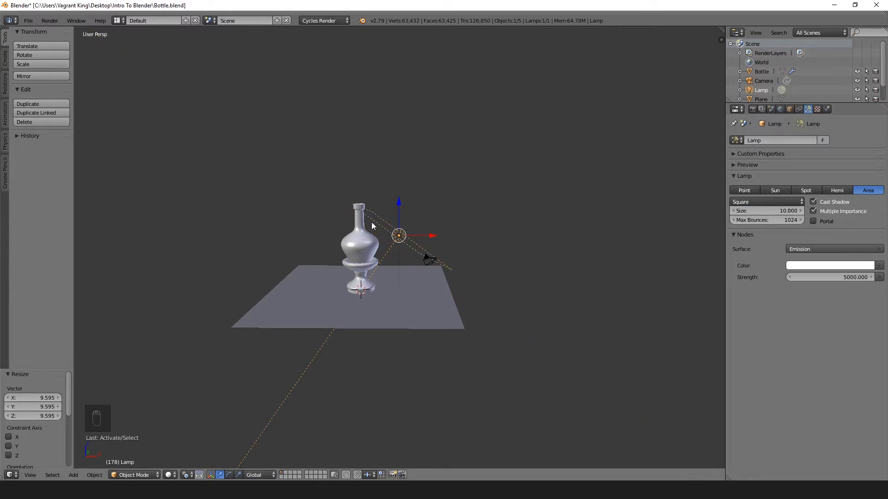
- Move the lamp about 10.8 units along X and raise it about 19 units along Z
{"action": "key", "text": "g"}
{"action": "key", "text": "x"}
{"action": "left_click", "coordinate": [507, 214]}
{"action": "key", "text": "g"}
{"action": "key", "text": "z"}
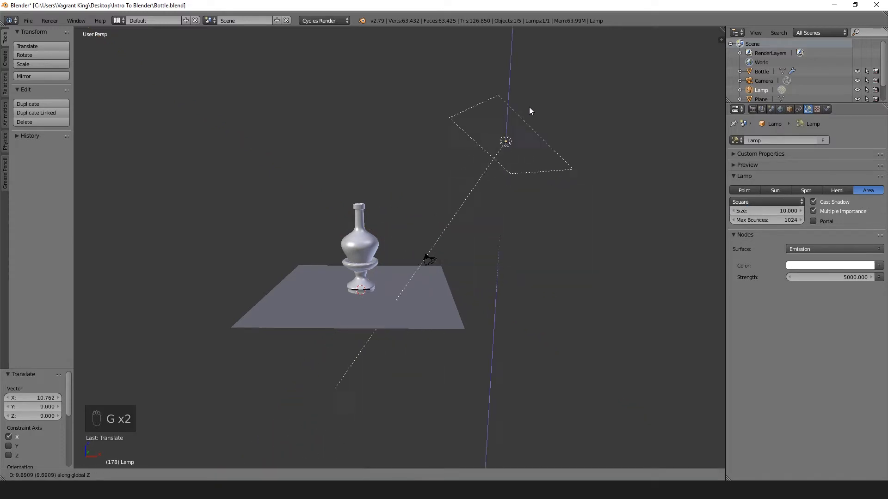
{"action": "left_click", "coordinate": [545, 452]}
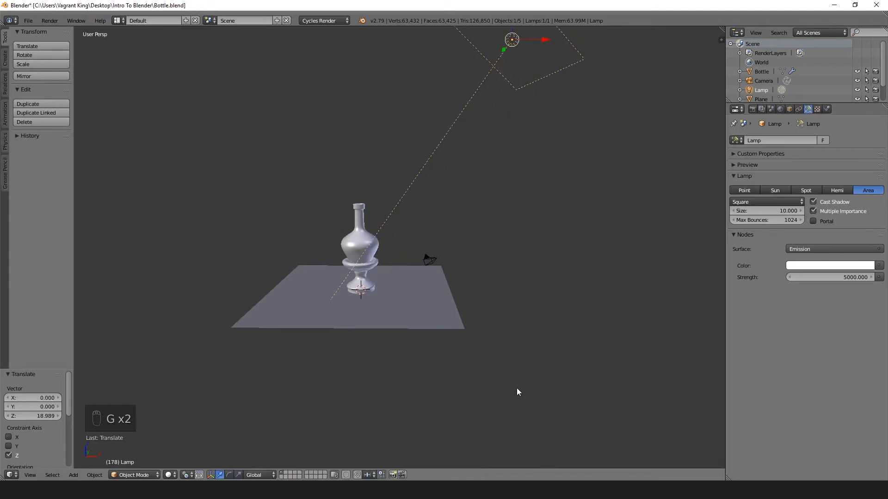
- Rotate the lamp about -15° around the global Z axis
{"action": "key", "text": "r"}
{"action": "key", "text": "z"}
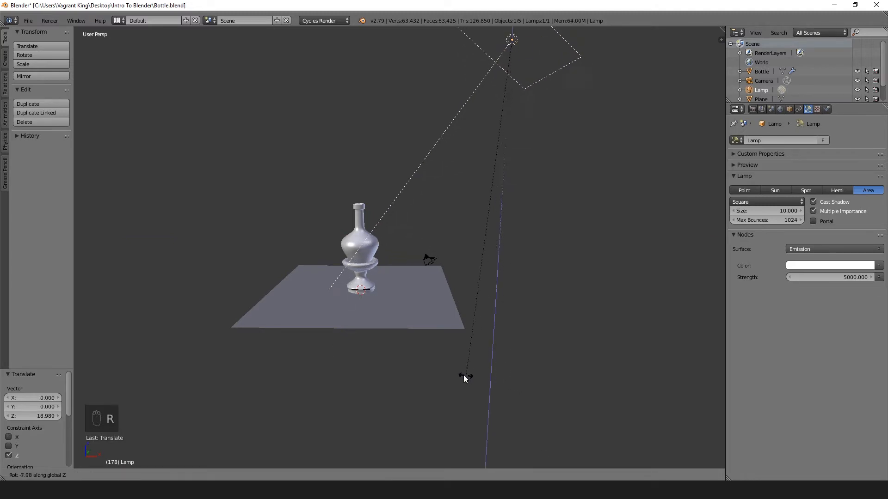
{"action": "left_click", "coordinate": [430, 368]}
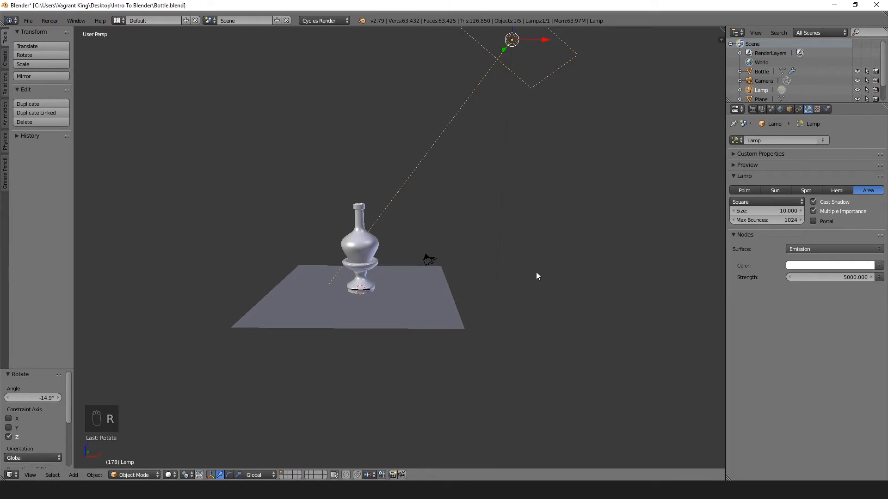
- Lower the lamp about 7.6 units along the Z axis
{"action": "key", "text": "g"}
{"action": "key", "text": "z"}
{"action": "left_click", "coordinate": [574, 277]}
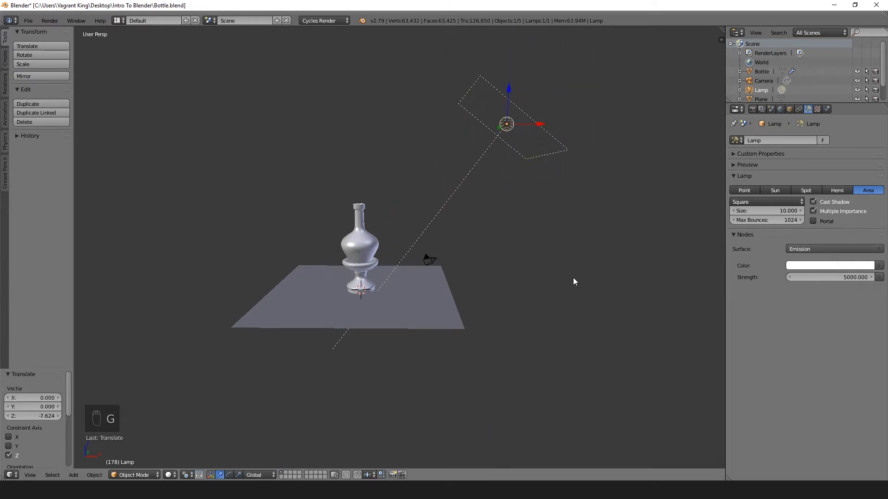
- Show the lamp's transform values and set its rotation to X 0°, Y 0° and Z 90°
{"action": "key", "text": "n"}
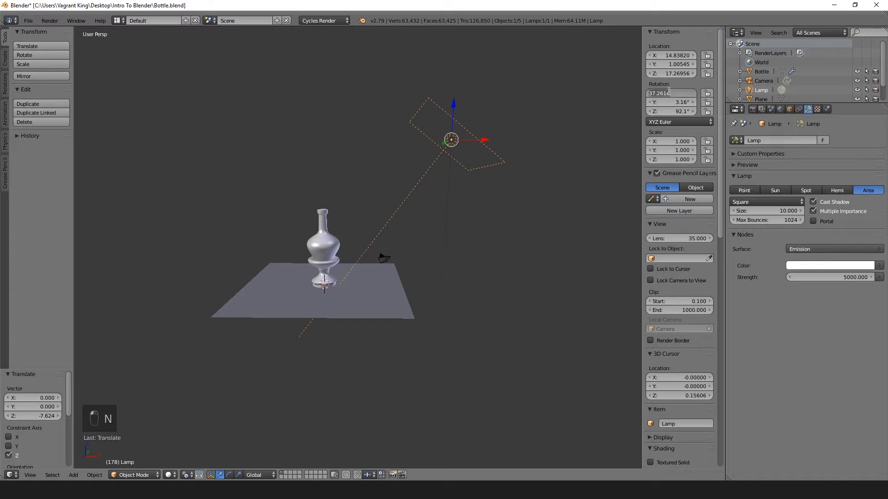
{"action": "type", "text": "0"}
{"action": "key", "text": "Tab"}
{"action": "type", "text": "0"}
{"action": "key", "text": "Tab"}
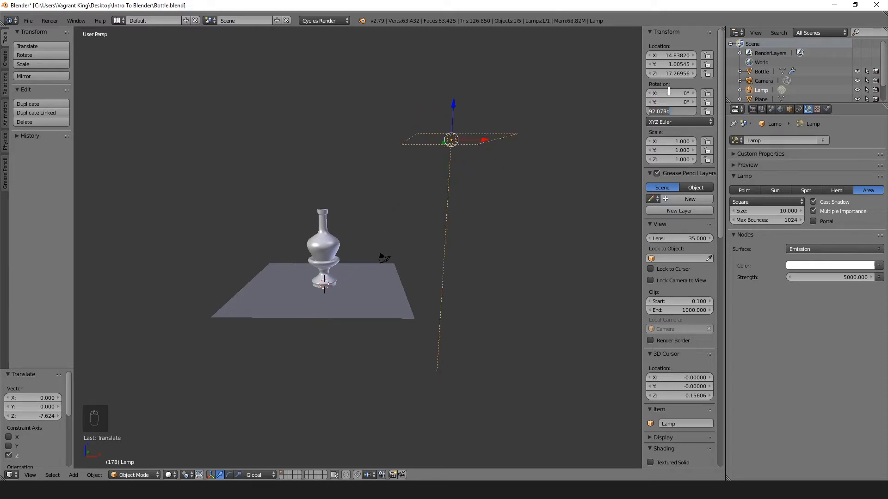
{"action": "type", "text": "90"}
{"action": "key", "text": "Return"}
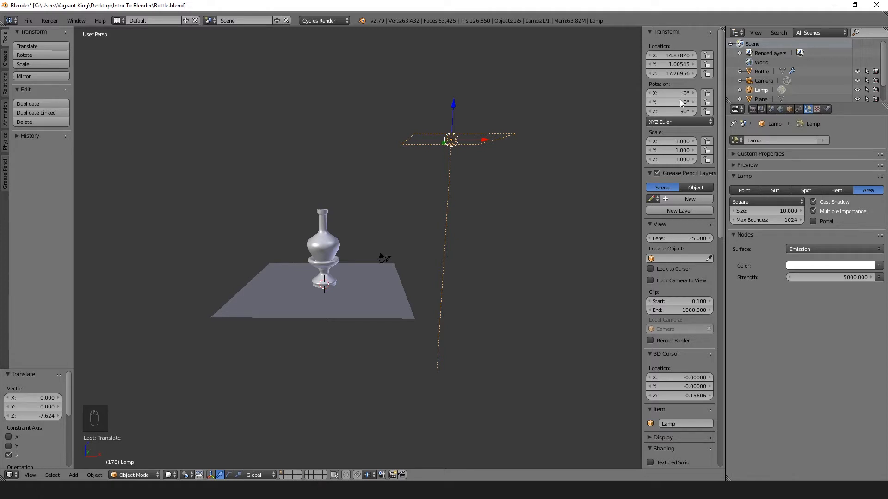
- Try a Y rotation of 45° on the lamp and reset it to 0°
{"action": "left_click", "coordinate": [681, 102]}
{"action": "type", "text": "45"}
{"action": "key", "text": "Return"}
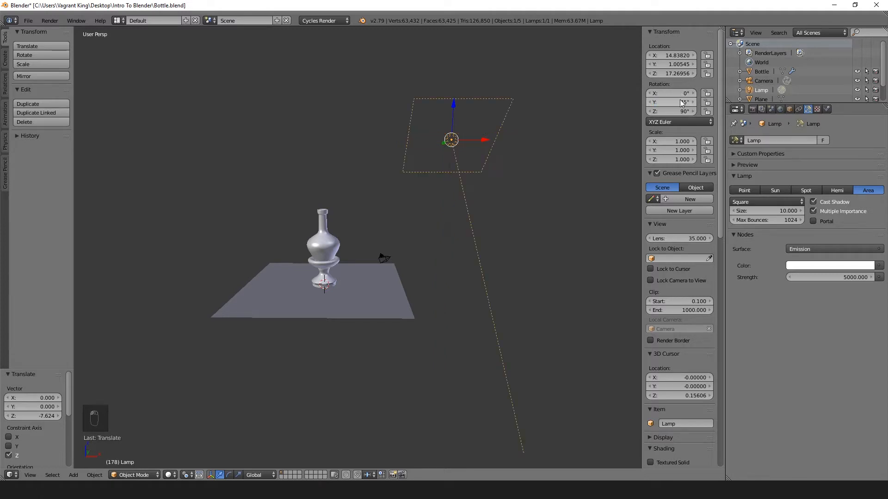
{"action": "left_click", "coordinate": [682, 102]}
{"action": "type", "text": "0"}
{"action": "key", "text": "Return"}
- Set the lamp's X rotation to 45°
{"action": "left_click", "coordinate": [685, 93]}
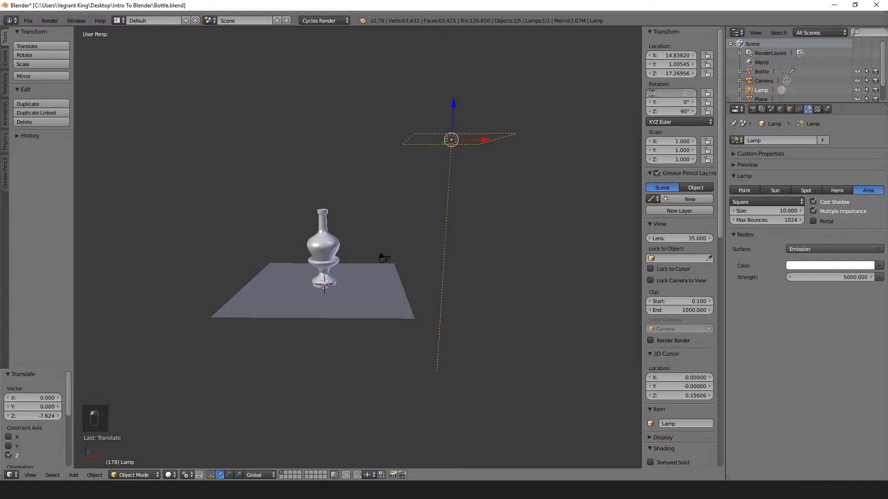
{"action": "type", "text": "45"}
{"action": "key", "text": "Return"}
- Move the lamp about -1 unit along the Y axis to line it up with the bottle
{"action": "middle_click_drag", "start_coordinate": [555, 143], "coordinate": [384, 192]}
{"action": "key", "text": "g"}
{"action": "key", "text": "y"}
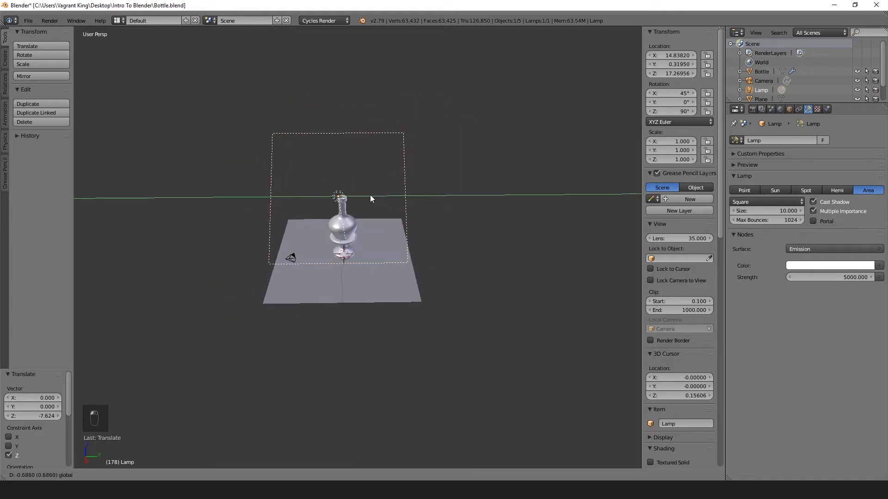
{"action": "left_click", "coordinate": [364, 192]}
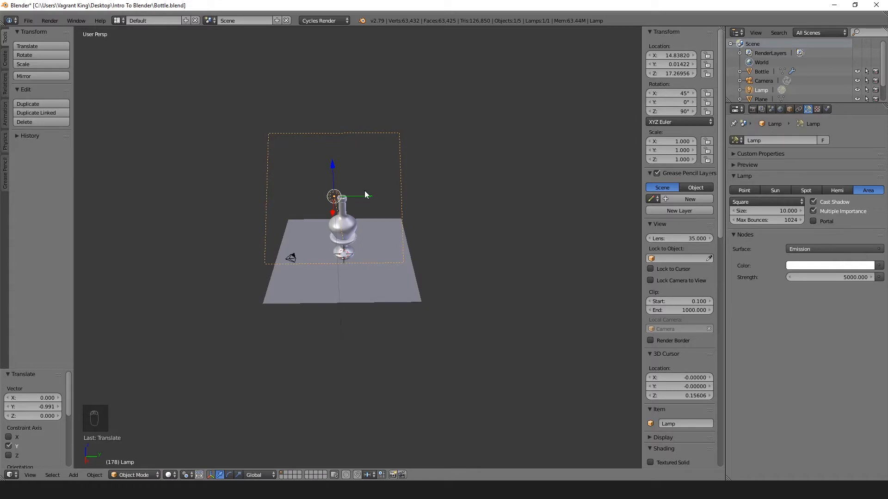
- Raise the lamp about 1.6 units along the Z axis
{"action": "middle_click_drag", "start_coordinate": [449, 180], "coordinate": [616, 163]}
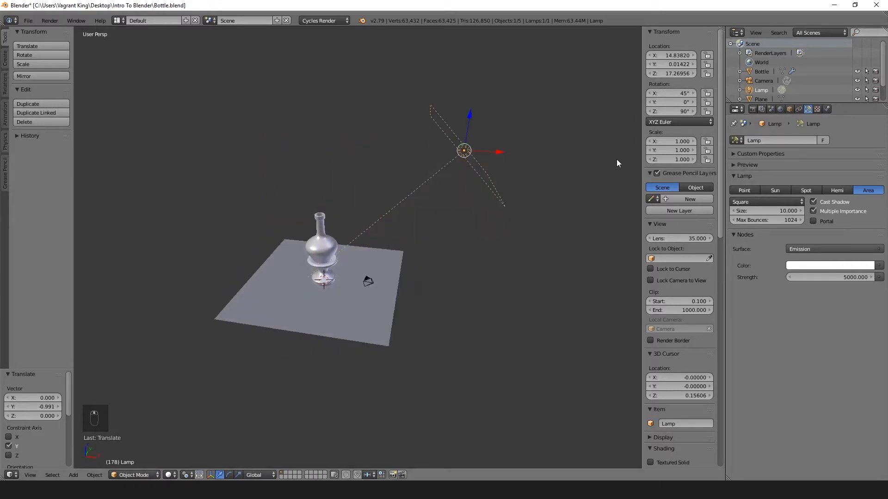
{"action": "key", "text": "g"}
{"action": "key", "text": "z"}
{"action": "left_click", "coordinate": [497, 129]}
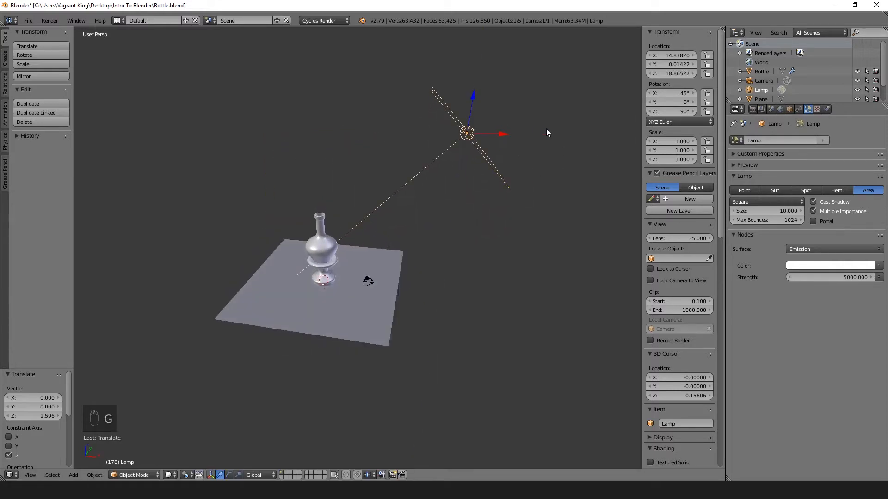
- Switch the viewport to rendered shading and examine the lighting and shadow around the bottle up close
{"action": "middle_click_drag", "start_coordinate": [545, 128], "coordinate": [526, 119]}
{"action": "scroll", "coordinate": [408, 179], "scroll_direction": "up", "scroll_amount": 5}
{"action": "middle_click_drag", "start_coordinate": [379, 186], "coordinate": [429, 161], "text": "shift"}
{"action": "key", "text": "shift+z"}
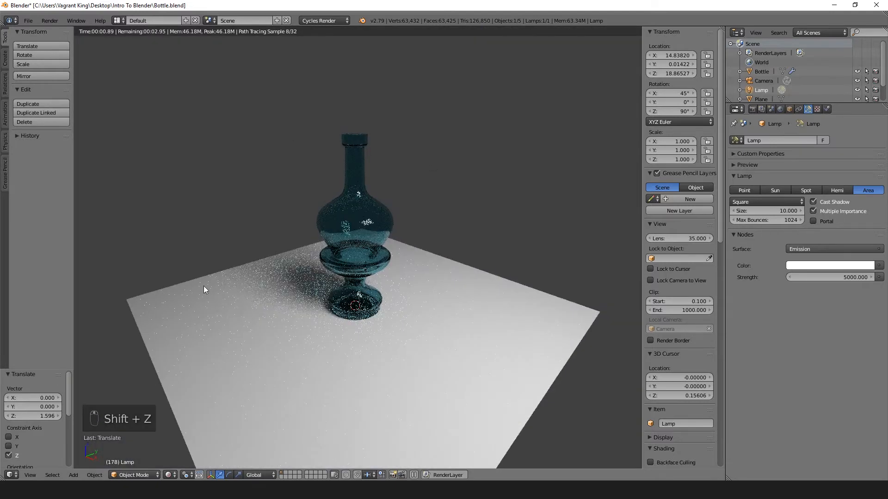
{"action": "middle_click_drag", "start_coordinate": [402, 299], "coordinate": [456, 296]}
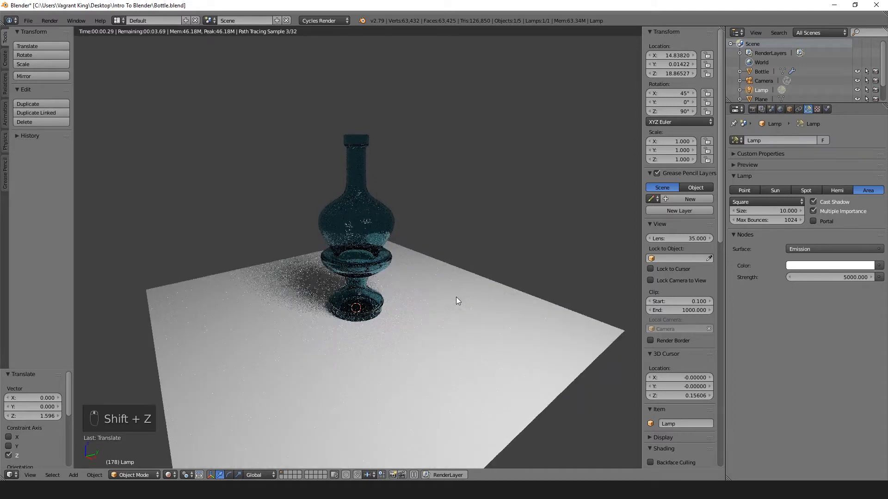
{"action": "middle_click_drag", "start_coordinate": [291, 343], "coordinate": [324, 346]}
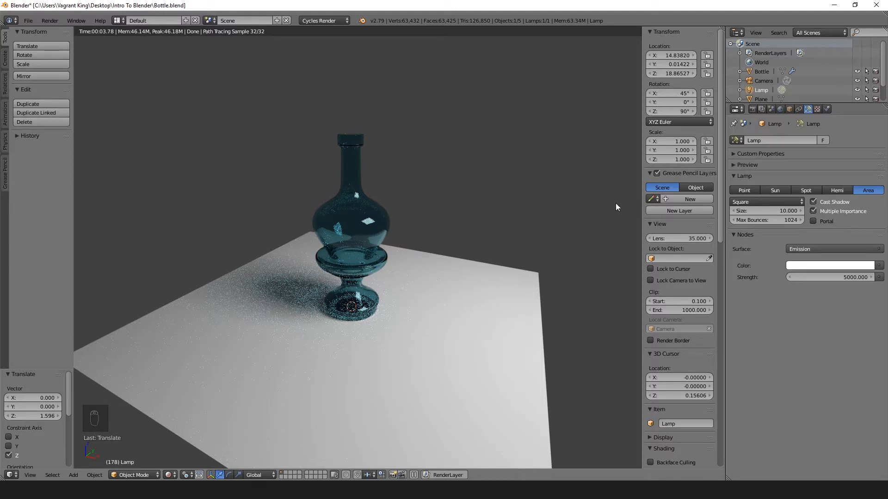
- Set the area lamp's size to 1 and check the bottle's shadow from several angles
{"action": "left_click", "coordinate": [766, 210]}
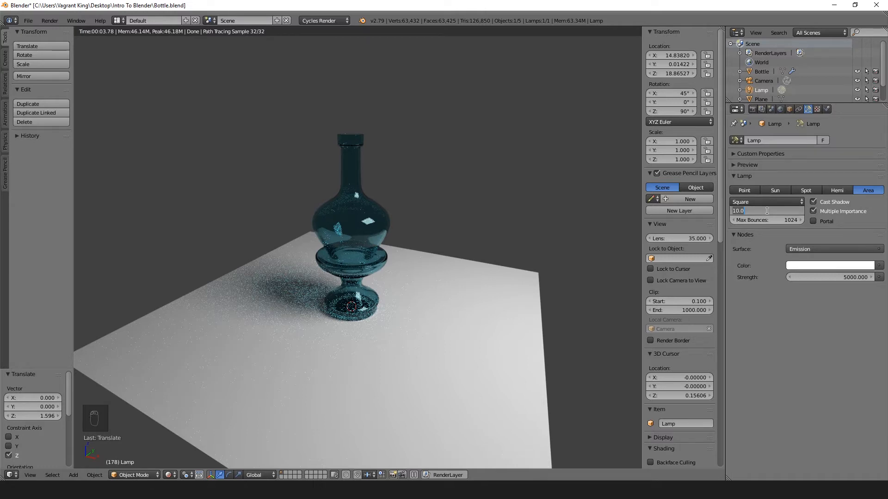
{"action": "type", "text": "1"}
{"action": "key", "text": "Return"}
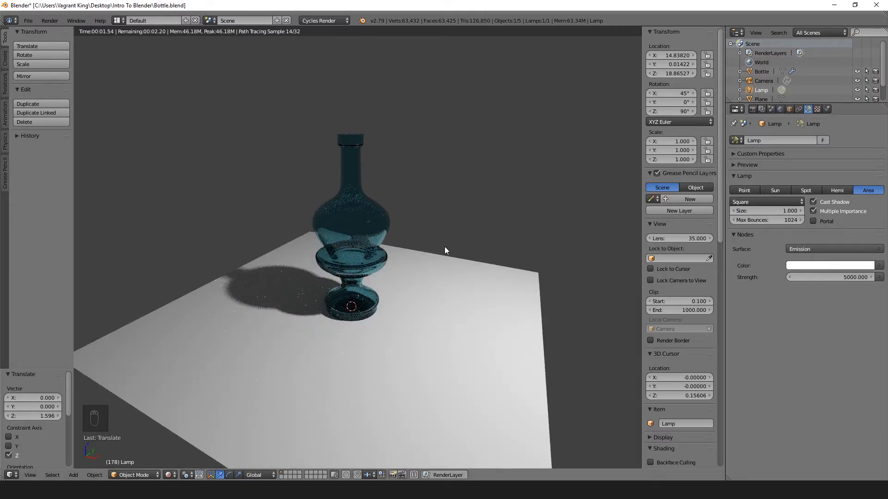
{"action": "middle_click_drag", "start_coordinate": [454, 247], "coordinate": [346, 173]}
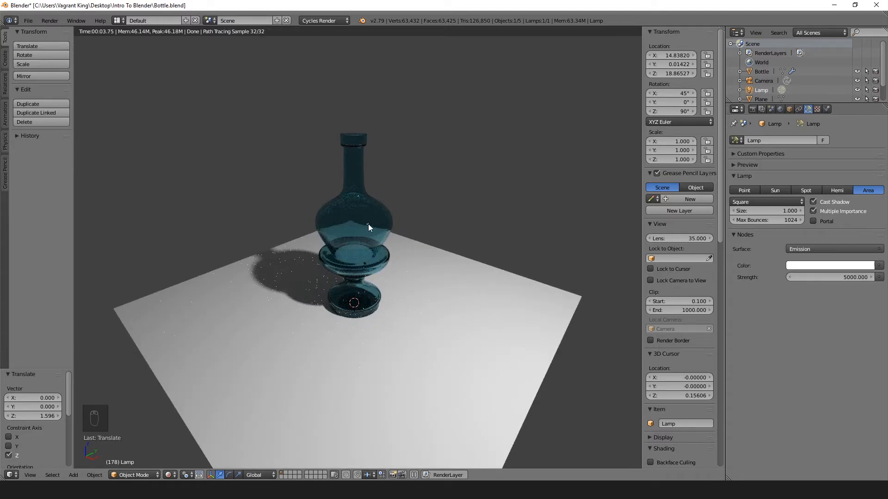
{"action": "middle_click_drag", "start_coordinate": [367, 226], "coordinate": [305, 291]}
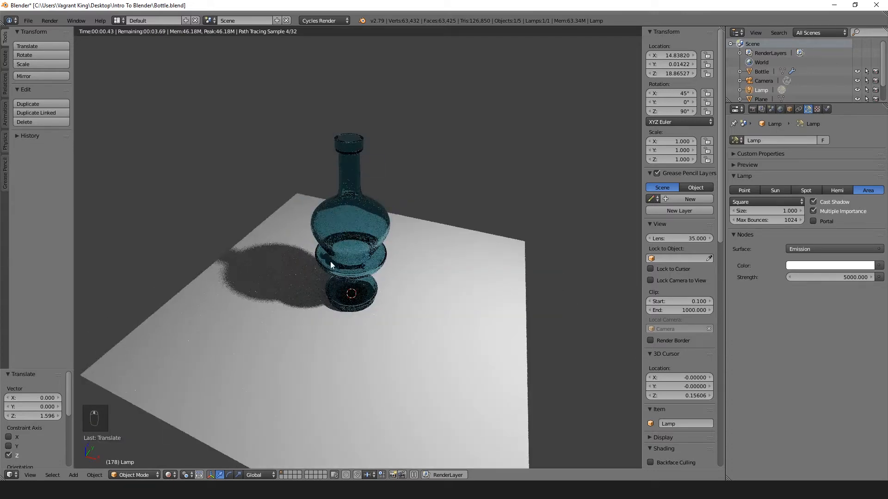
{"action": "middle_click_drag", "start_coordinate": [317, 316], "coordinate": [326, 287]}
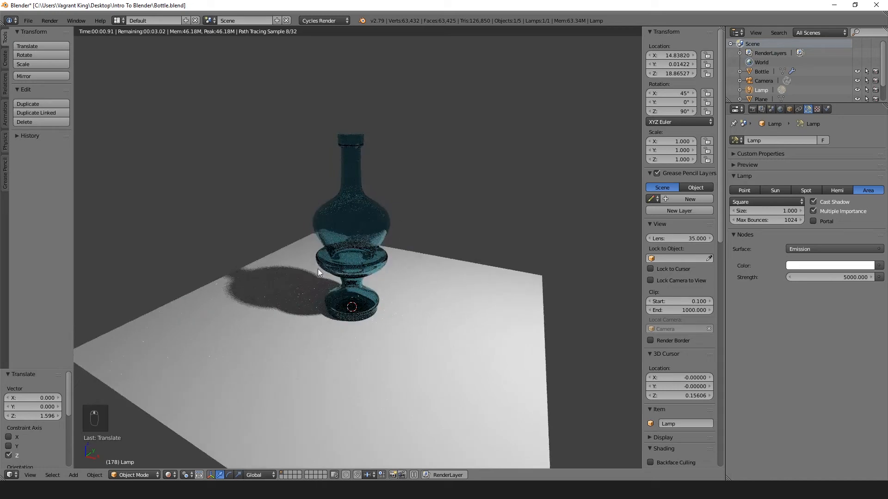
{"action": "scroll", "coordinate": [344, 218], "scroll_direction": "up", "scroll_amount": 4}
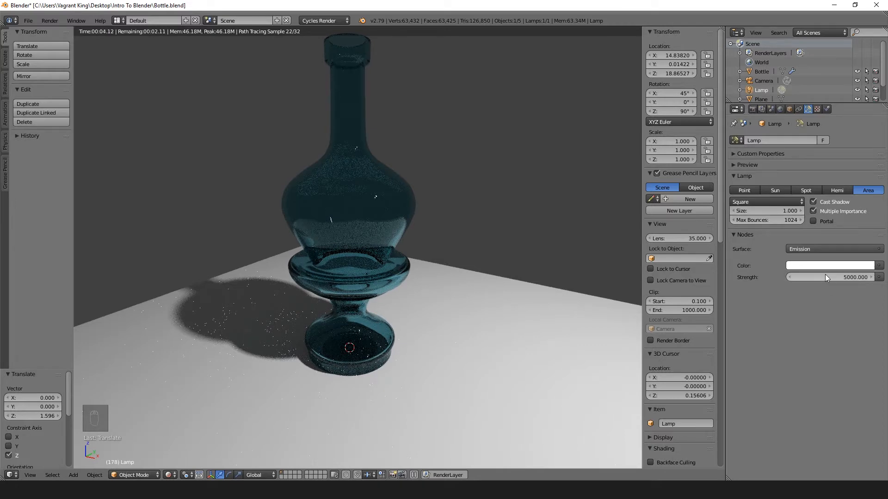
- Set the area lamp's size to 10 and compare the softness of the bottle's shadow
{"action": "left_click", "coordinate": [764, 210]}
{"action": "type", "text": "10"}
{"action": "key", "text": "Return"}
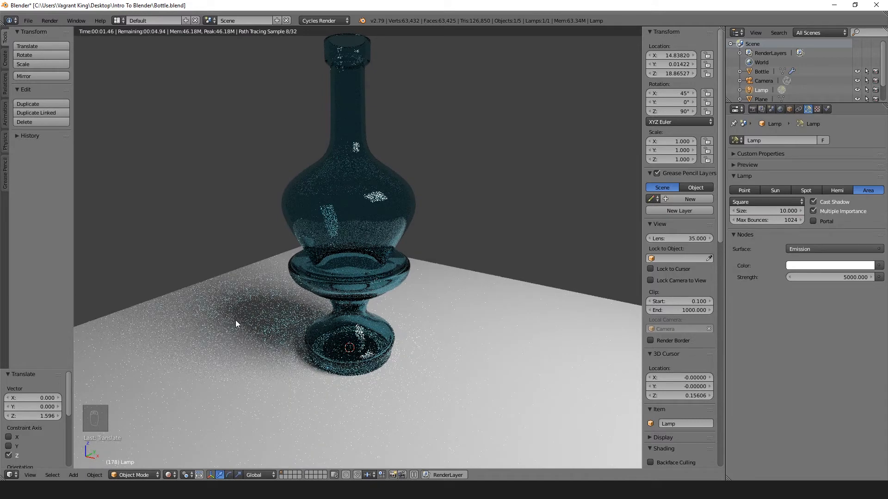
{"action": "scroll", "coordinate": [227, 304], "scroll_direction": "down", "scroll_amount": 2}
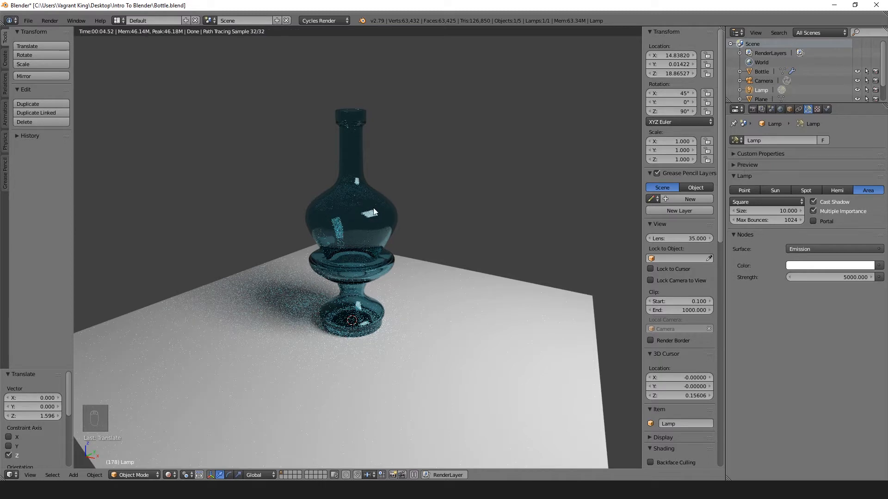
- Set the area lamp's size to 100 and view its effect on the bottle and plane
{"action": "left_click", "coordinate": [787, 210]}
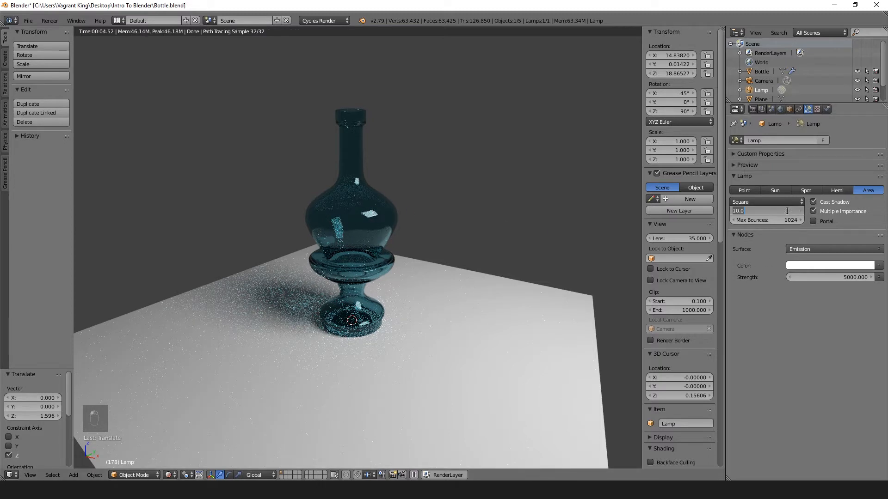
{"action": "type", "text": "100"}
{"action": "key", "text": "Return"}
{"action": "key", "text": "KP_0"}
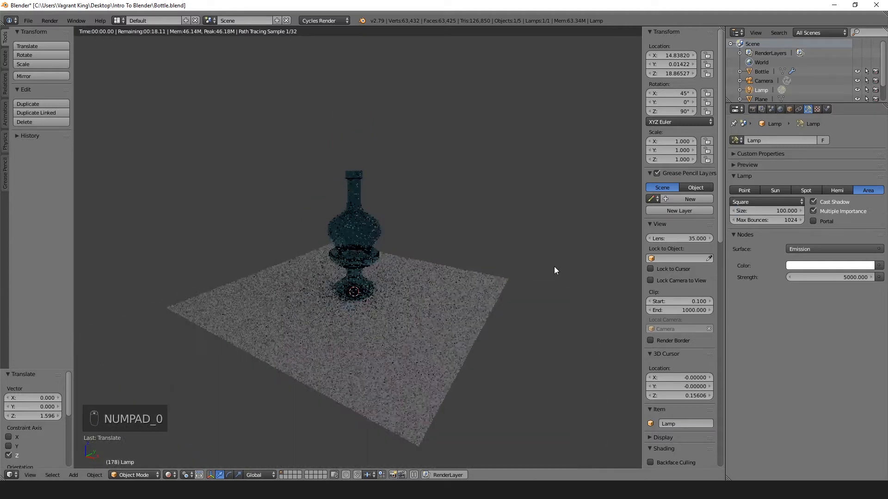
{"action": "scroll", "coordinate": [554, 266], "scroll_direction": "down", "scroll_amount": 2}
{"action": "middle_click_drag", "start_coordinate": [384, 217], "coordinate": [376, 228], "text": "shift"}
{"action": "scroll", "coordinate": [370, 248], "scroll_direction": "up", "scroll_amount": 4}
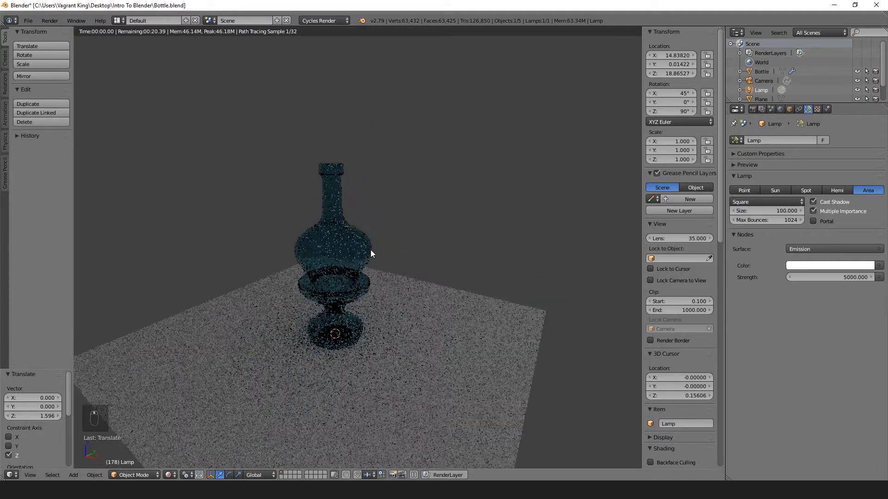
- Increase the area lamp's emission strength to 20000
{"action": "left_click", "coordinate": [814, 276]}
{"action": "left_click", "coordinate": [828, 283]}
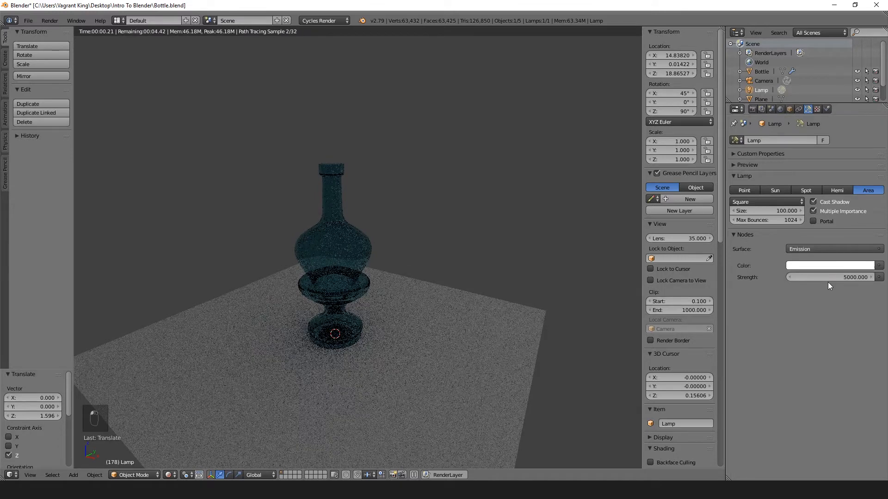
{"action": "left_click", "coordinate": [832, 277]}
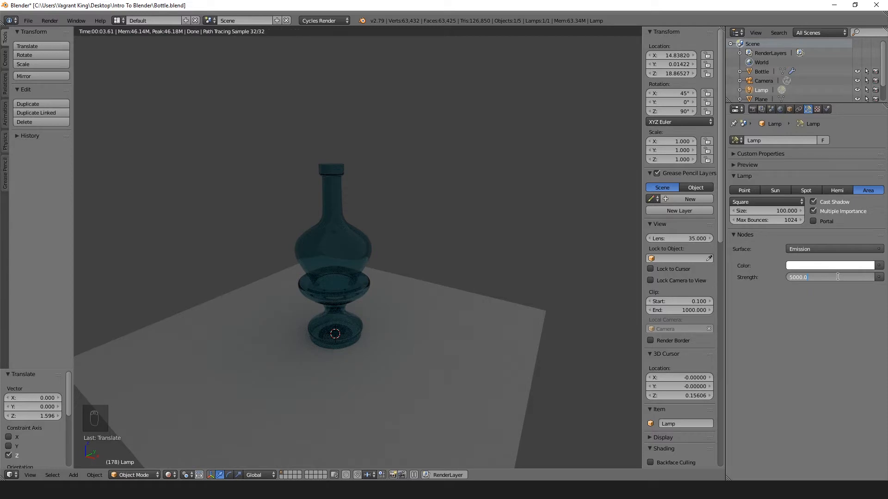
{"action": "key", "text": "Return"}
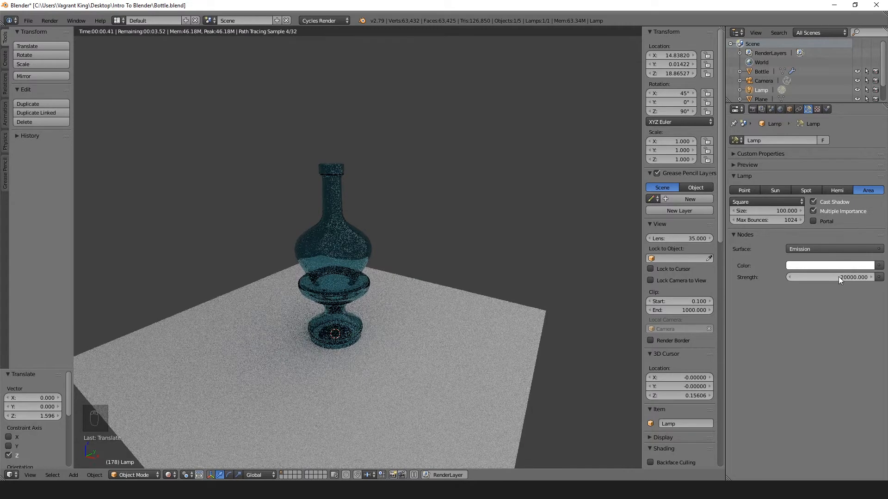
- Double the area lamp's emission strength to 40000 and check the shadow by the bottle's base
{"action": "left_click", "coordinate": [828, 276]}
{"action": "left_click", "coordinate": [816, 277]}
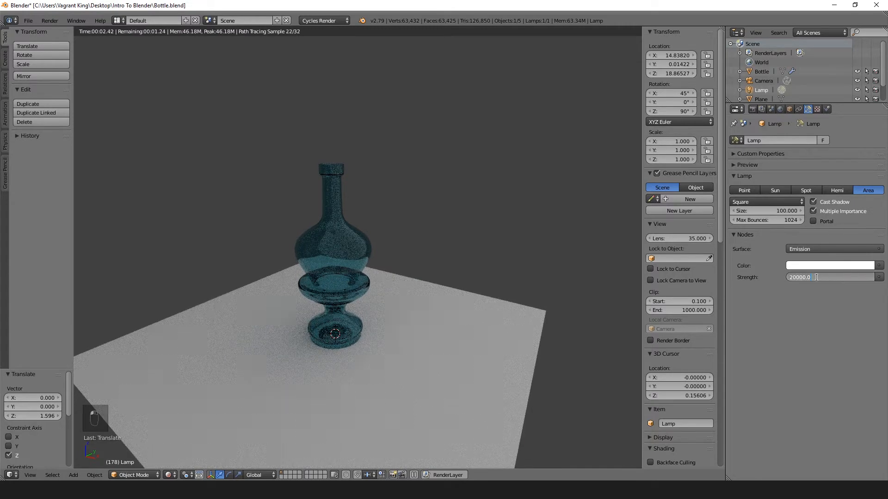
{"action": "type", "text": "*2"}
{"action": "key", "text": "Return"}
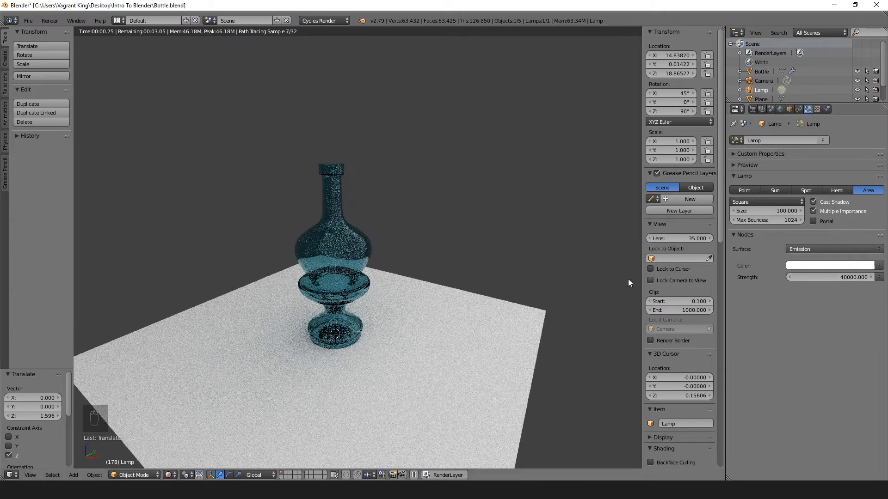
{"action": "middle_click_drag", "start_coordinate": [430, 287], "coordinate": [401, 290]}
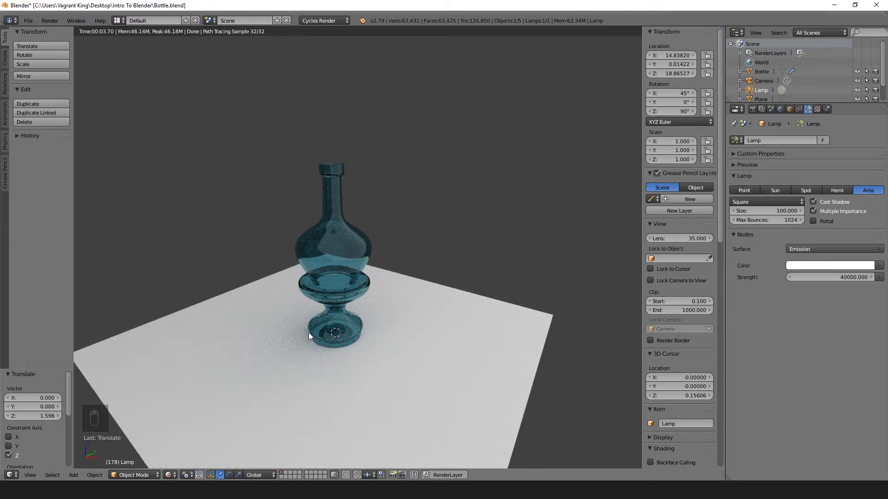
- Double the area lamp's emission strength again to 80000
{"action": "left_click", "coordinate": [839, 277]}
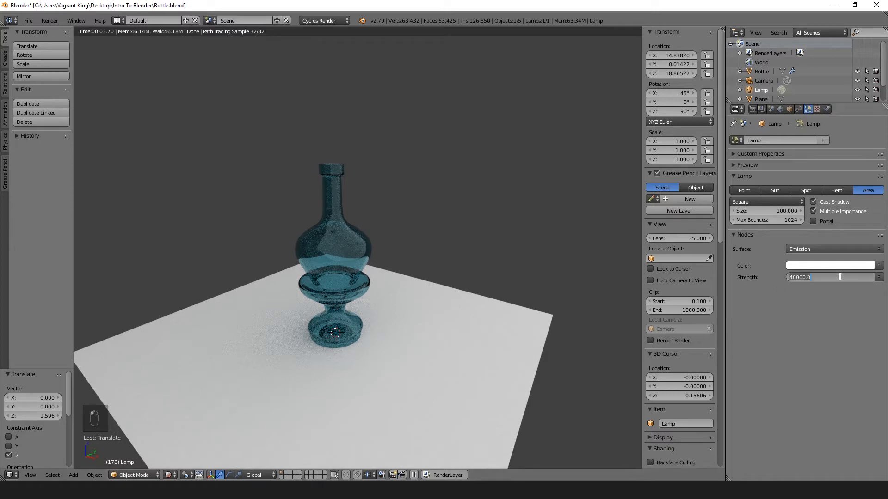
{"action": "type", "text": "*2"}
{"action": "key", "text": "Return"}
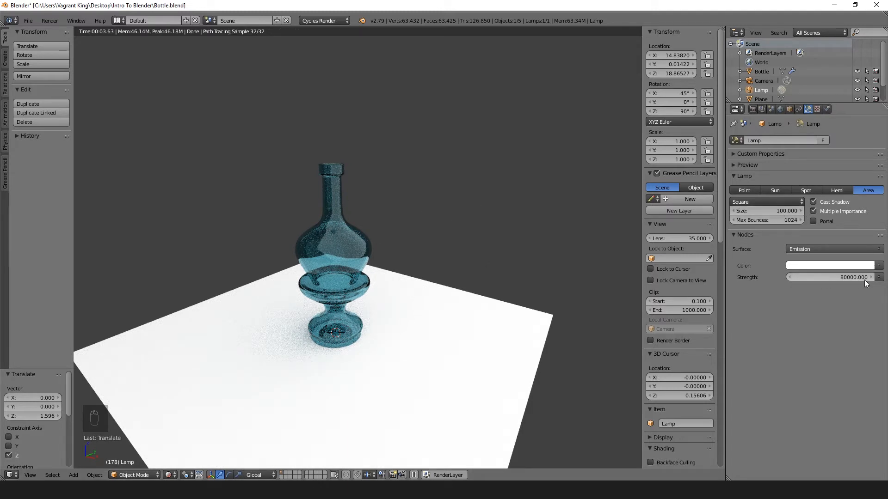
- Restore the area lamp's size to 10 and its emission strength to 5000, checking the rendered bottle
{"action": "left_click", "coordinate": [763, 212]}
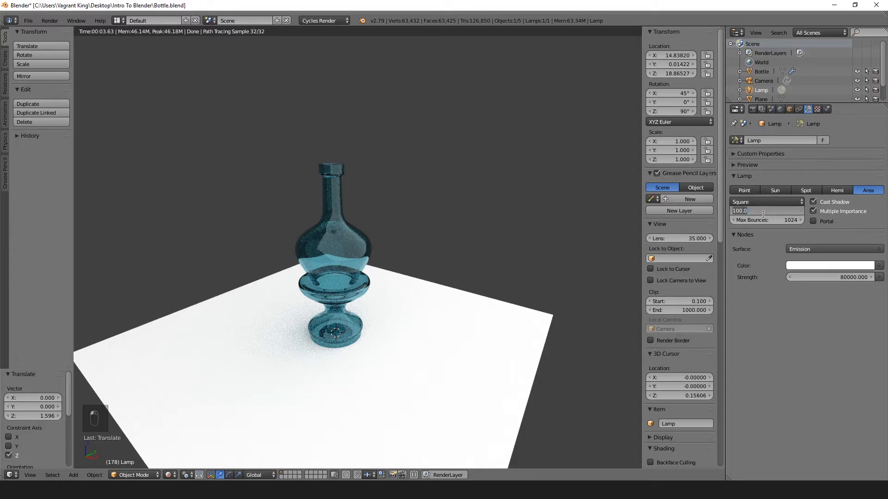
{"action": "type", "text": "10"}
{"action": "key", "text": "Return"}
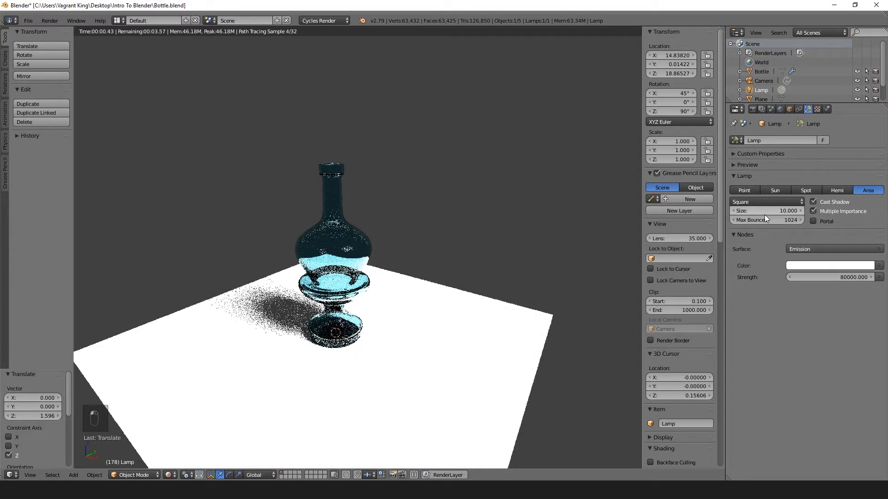
{"action": "left_click", "coordinate": [828, 277]}
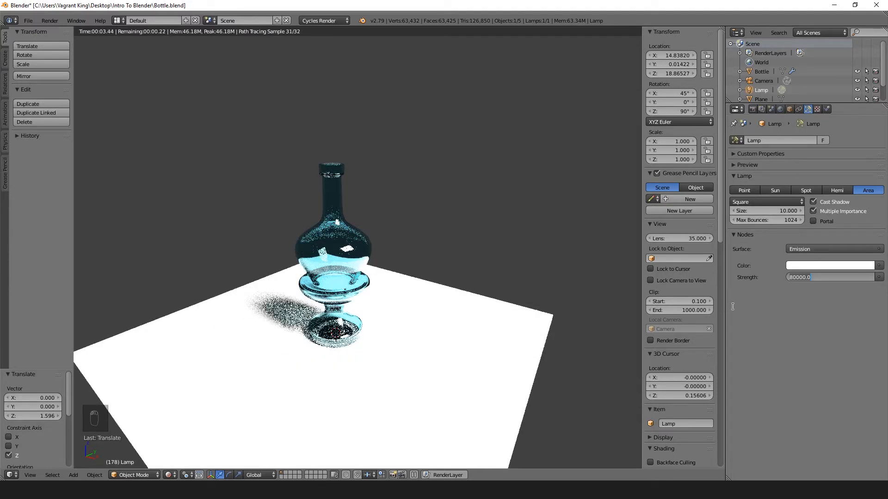
{"action": "type", "text": "500"}
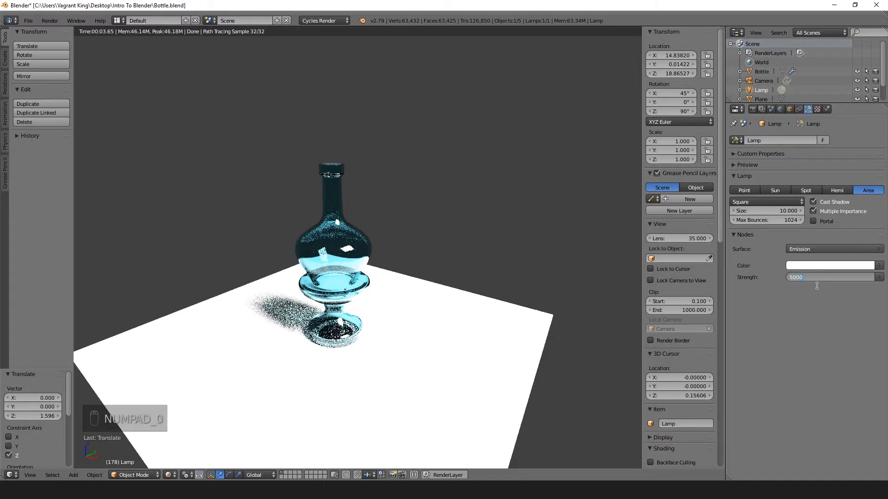
{"action": "type", "text": "0"}
{"action": "key", "text": "Return"}
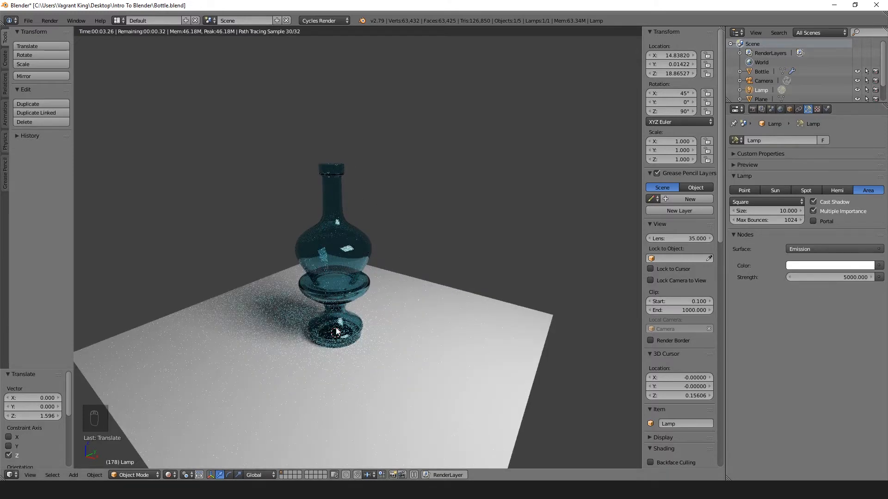
{"action": "middle_click_drag", "start_coordinate": [401, 259], "coordinate": [296, 245]}
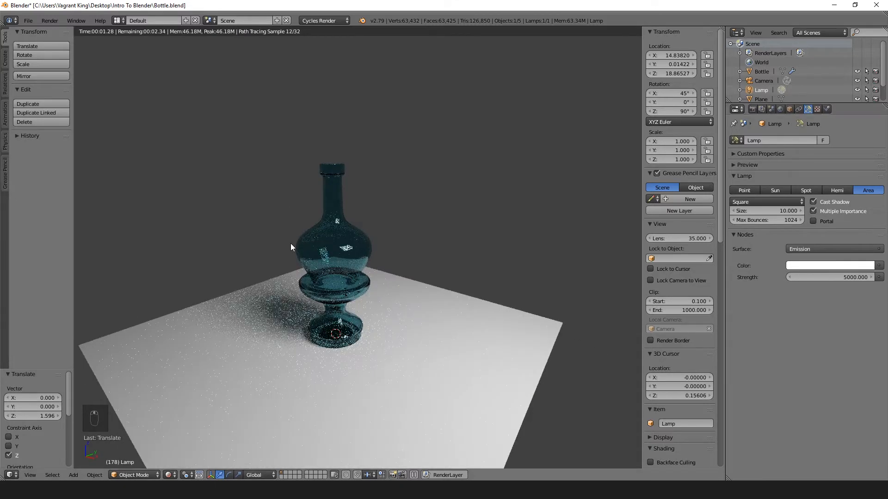
{"action": "middle_click_drag", "start_coordinate": [338, 209], "coordinate": [349, 225]}
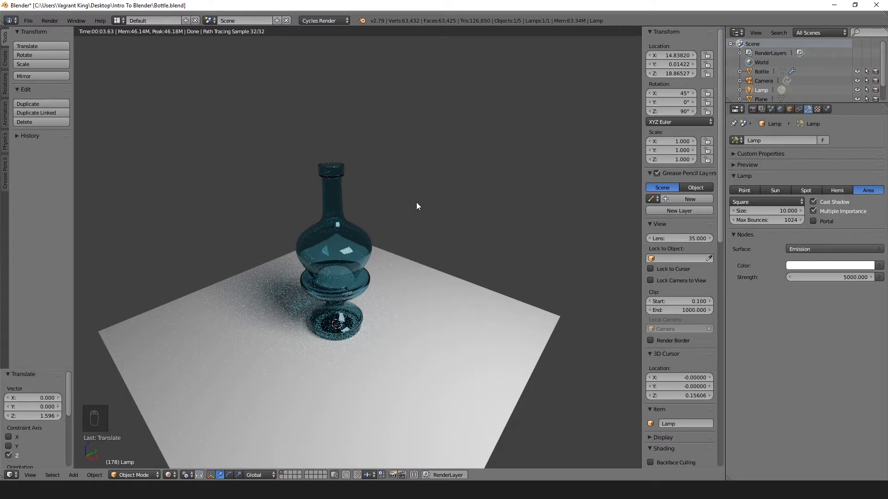
- Return the viewport to solid shading and frame the bottle, plane, camera and lamp together
{"action": "key", "text": "shift+z"}
{"action": "mouse_move", "coordinate": [394, 212]}
{"action": "middle_mouse_down"}
{"action": "mouse_move", "coordinate": [387, 194]}
{"action": "mouse_move", "coordinate": [344, 191]}
{"action": "mouse_move", "coordinate": [368, 188]}
{"action": "mouse_move", "coordinate": [394, 204]}
{"action": "middle_mouse_up"}
{"action": "scroll", "coordinate": [368, 187], "scroll_direction": "down", "scroll_amount": 3}
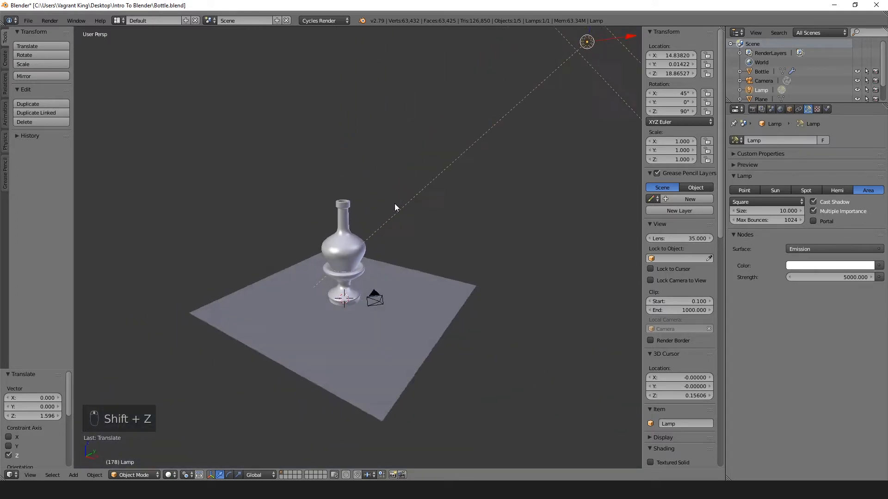
{"action": "middle_click_drag", "start_coordinate": [392, 165], "coordinate": [392, 241], "text": "shift"}
{"action": "scroll", "coordinate": [378, 205], "scroll_direction": "down", "scroll_amount": 2}
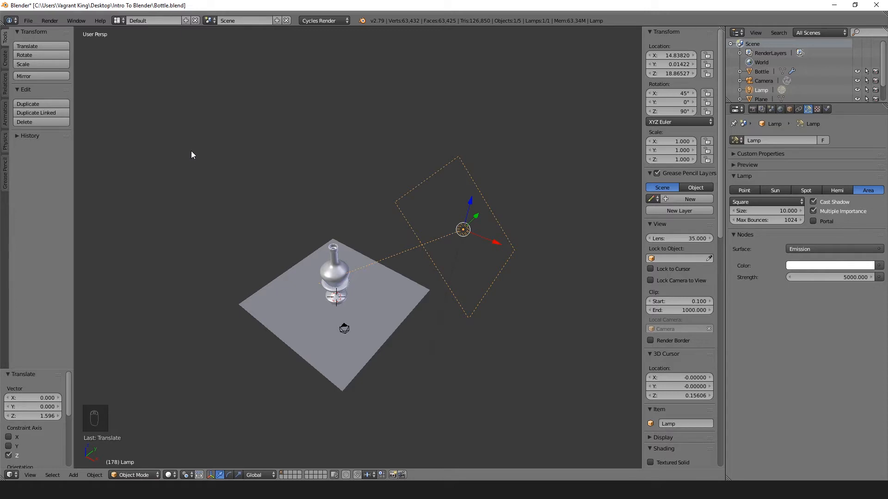
- Reset the 3D cursor to the world origin at the bottle's base
{"action": "scroll", "coordinate": [299, 326], "scroll_direction": "up", "scroll_amount": 4}
{"action": "middle_click_drag", "start_coordinate": [320, 331], "coordinate": [327, 316]}
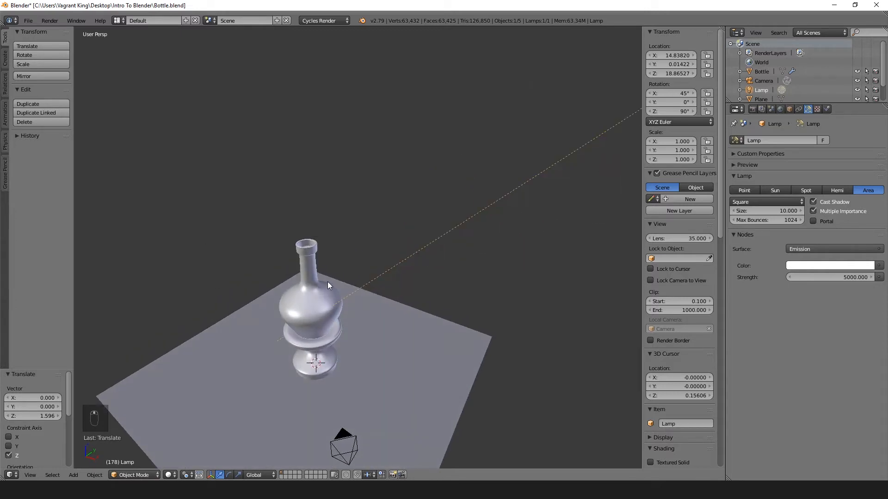
{"action": "middle_click_drag", "start_coordinate": [327, 281], "coordinate": [338, 263]}
{"action": "key", "text": "shift+c"}
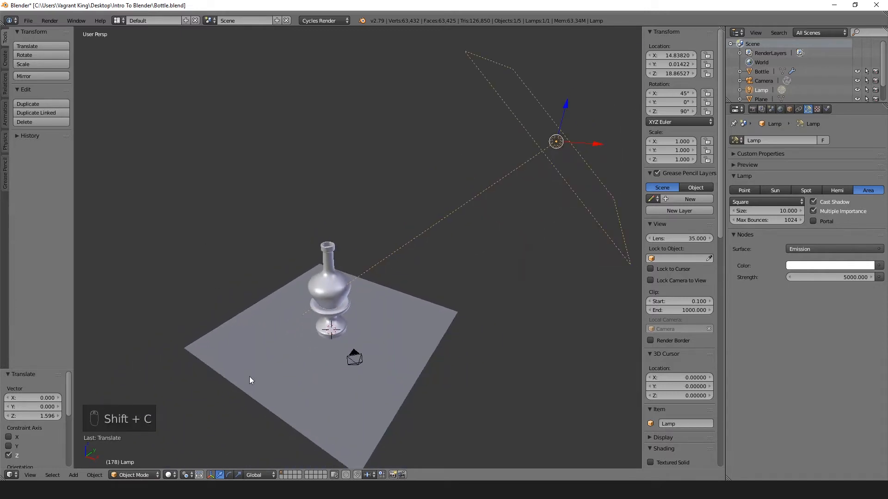
{"action": "scroll", "coordinate": [326, 363], "scroll_direction": "up", "scroll_amount": 3}
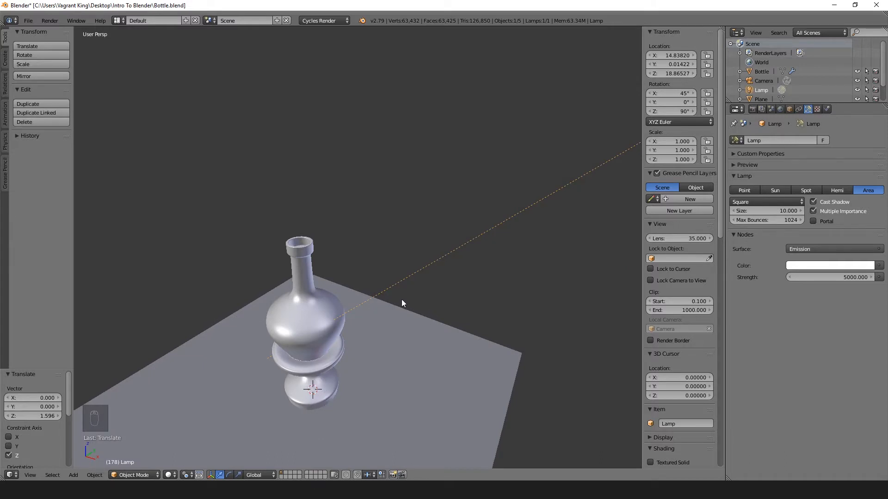
- Add a sphere empty at the 3D cursor and scale it up to about 5.49
{"action": "key", "text": "shift+a"}
{"action": "mouse_move", "coordinate": [376, 370]}
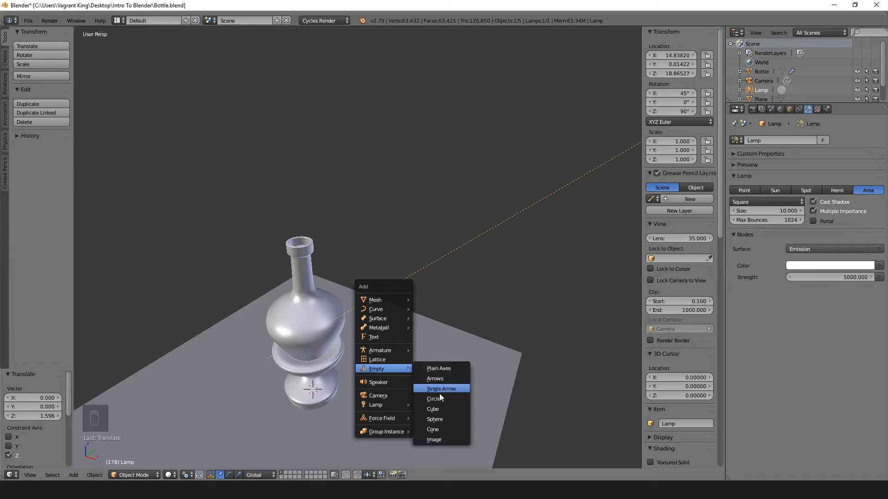
{"action": "left_click", "coordinate": [434, 419]}
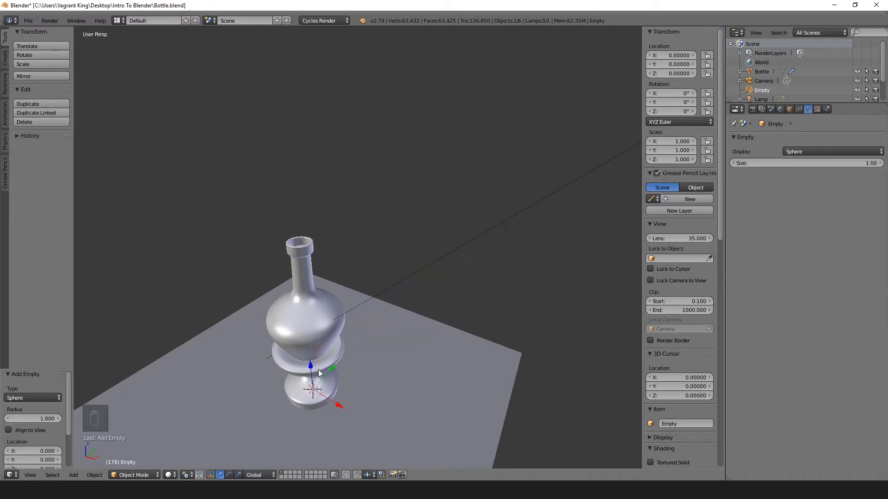
{"action": "key", "text": "s"}
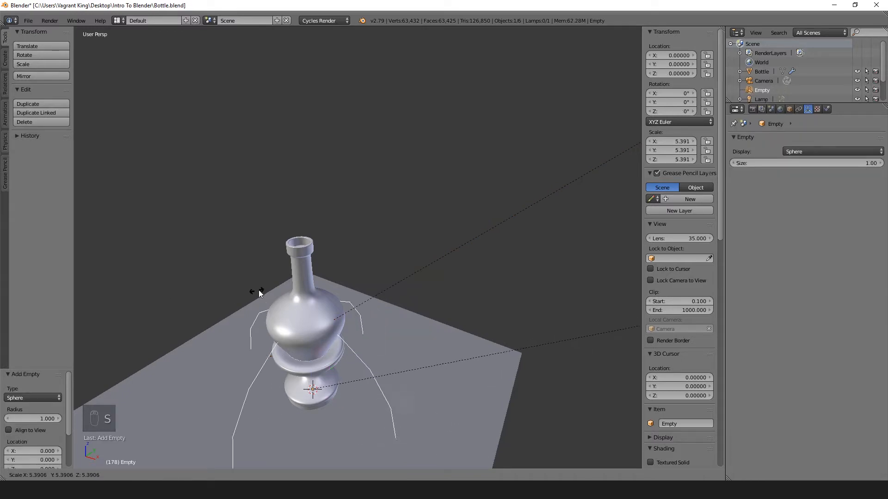
{"action": "left_click", "coordinate": [256, 289]}
- Check the bottle in rendered shading and return the viewport to solid shading
{"action": "key", "text": "shift+z"}
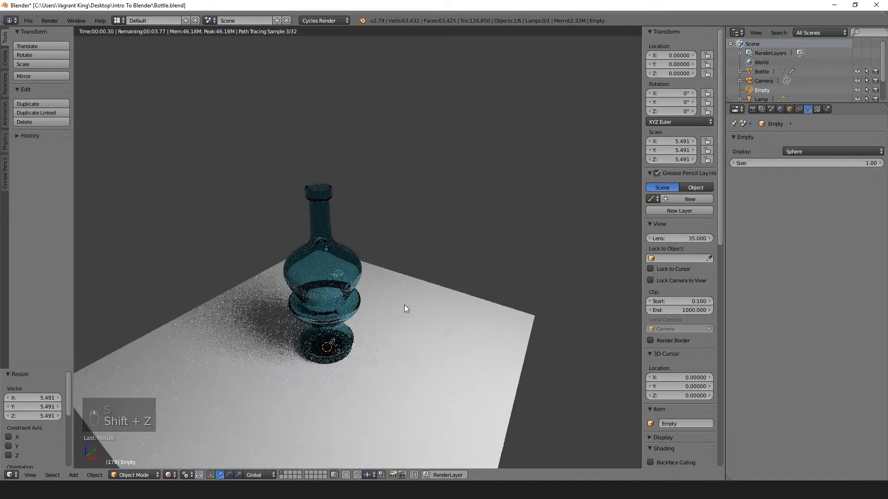
{"action": "key", "text": "shift+z"}
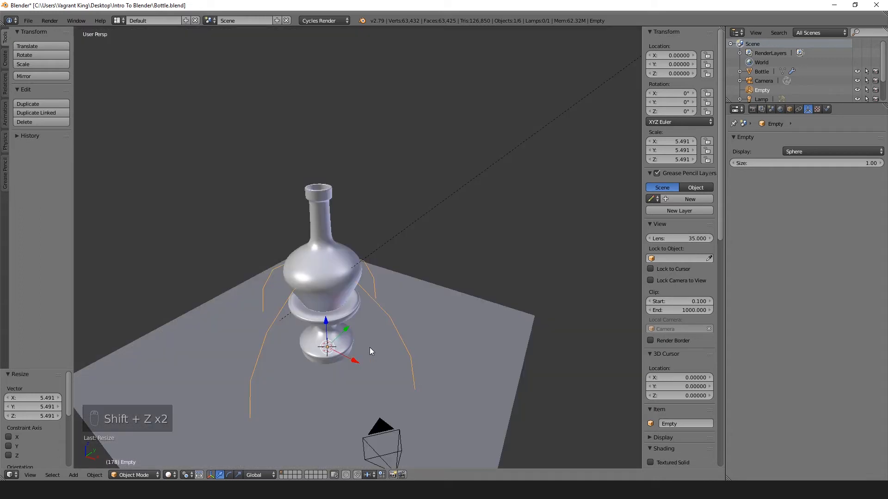
{"action": "key", "text": "g"}
{"action": "right_click", "coordinate": [370, 117]}
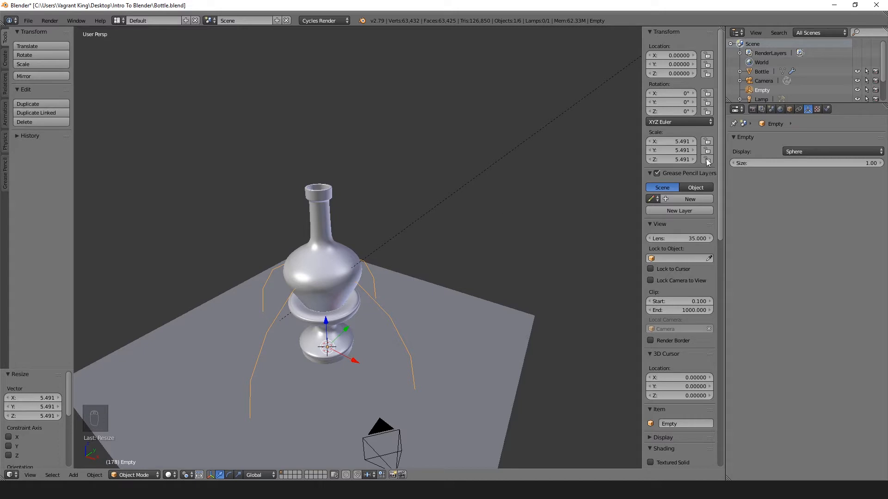
- Enlarge the outliner, parent the lamp to the empty and expand the empty's hierarchy
{"action": "scroll", "coordinate": [771, 92], "scroll_direction": "down", "scroll_amount": 2}
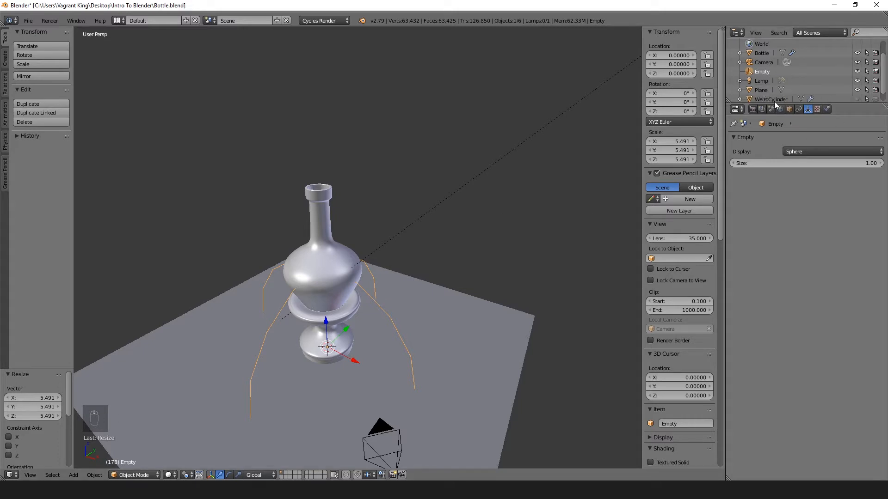
{"action": "left_click_drag", "start_coordinate": [775, 103], "coordinate": [767, 181]}
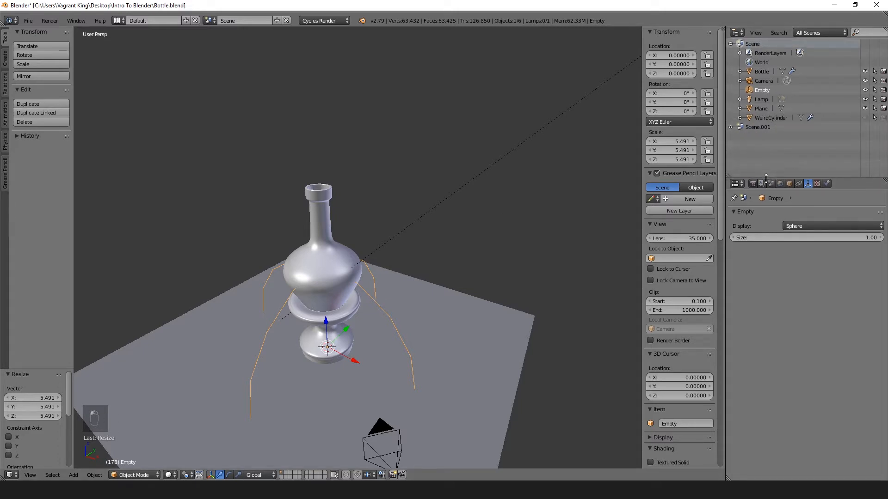
{"action": "left_click", "coordinate": [749, 102]}
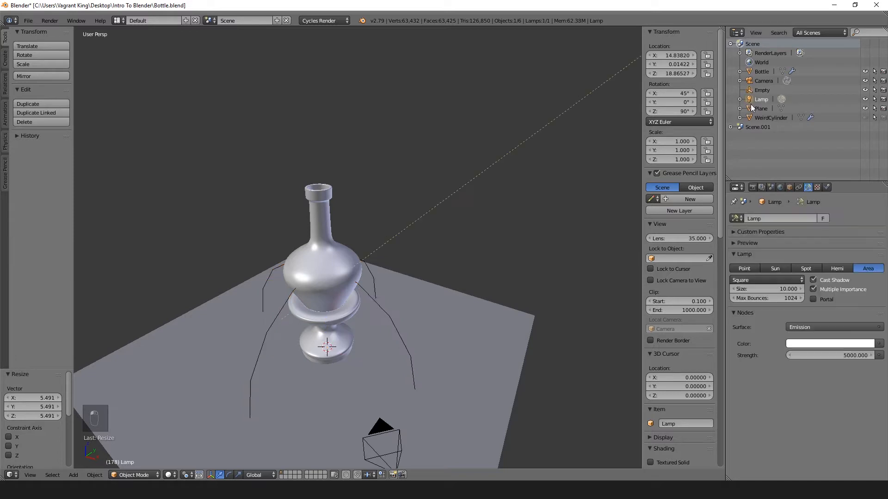
{"action": "left_click_drag", "start_coordinate": [750, 101], "coordinate": [750, 94]}
{"action": "left_click", "coordinate": [740, 90]}
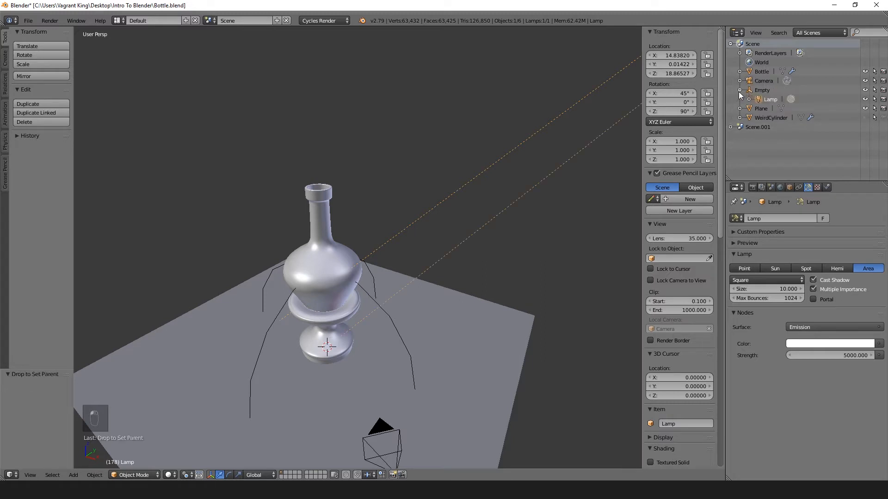
- Try rotating the empty about the Z axis in solid and rendered shading to swing the lamp around the bottle
{"action": "left_click", "coordinate": [759, 93]}
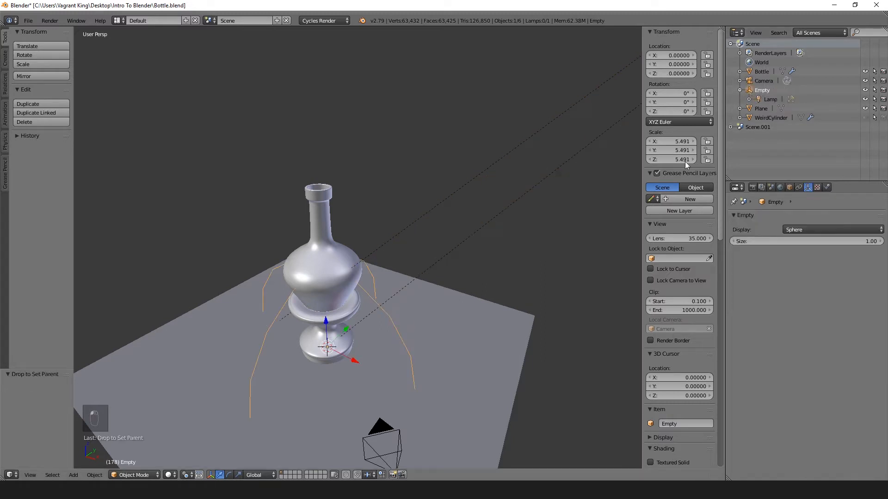
{"action": "key", "text": "r"}
{"action": "key", "text": "z"}
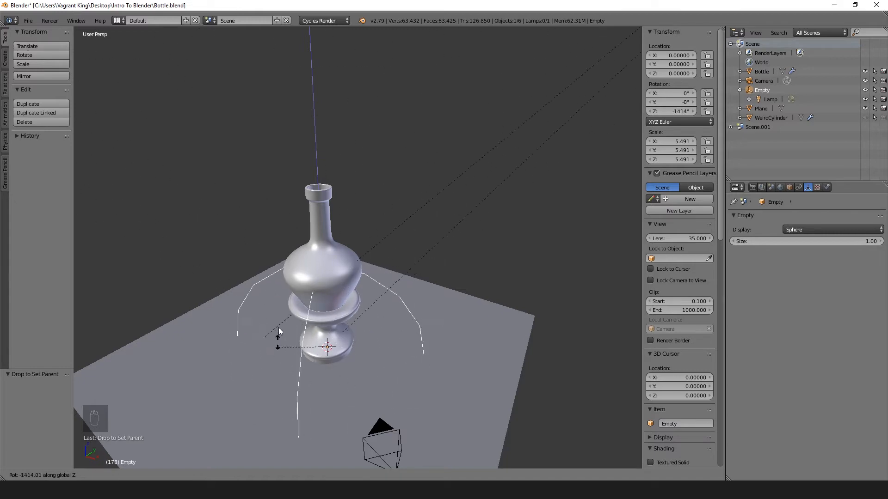
{"action": "right_click", "coordinate": [350, 314]}
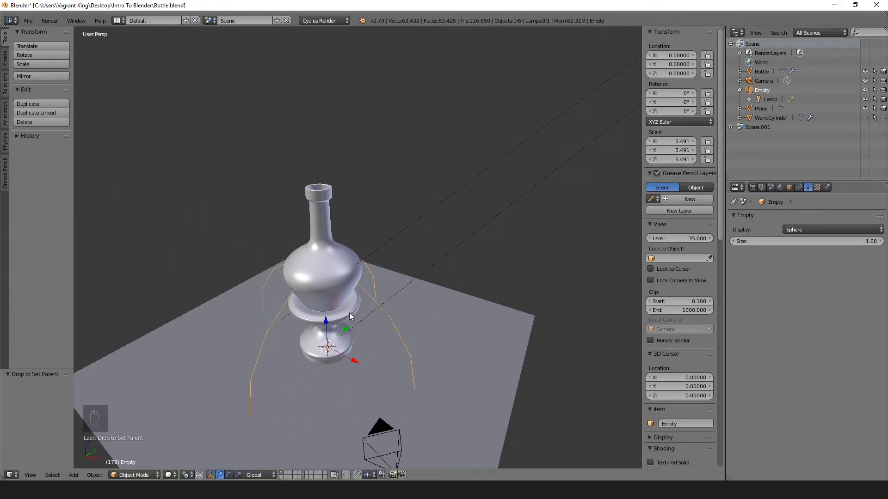
{"action": "key", "text": "shift+z"}
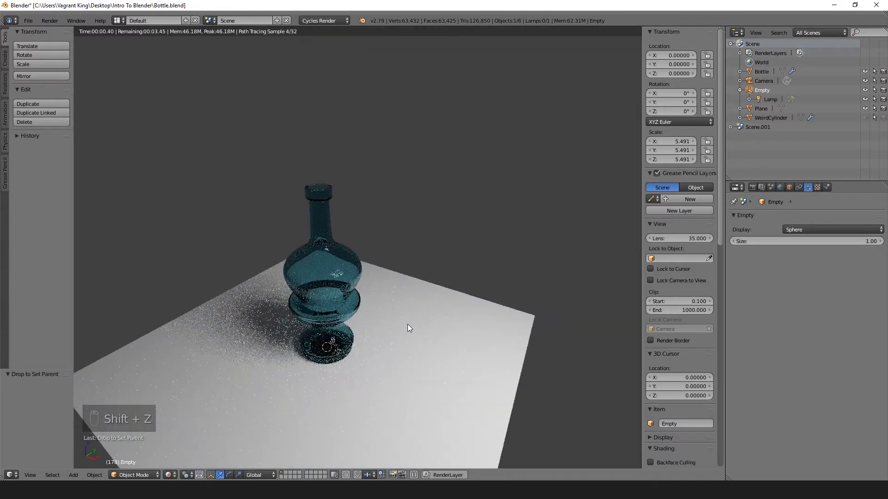
{"action": "key", "text": "r"}
{"action": "key", "text": "z"}
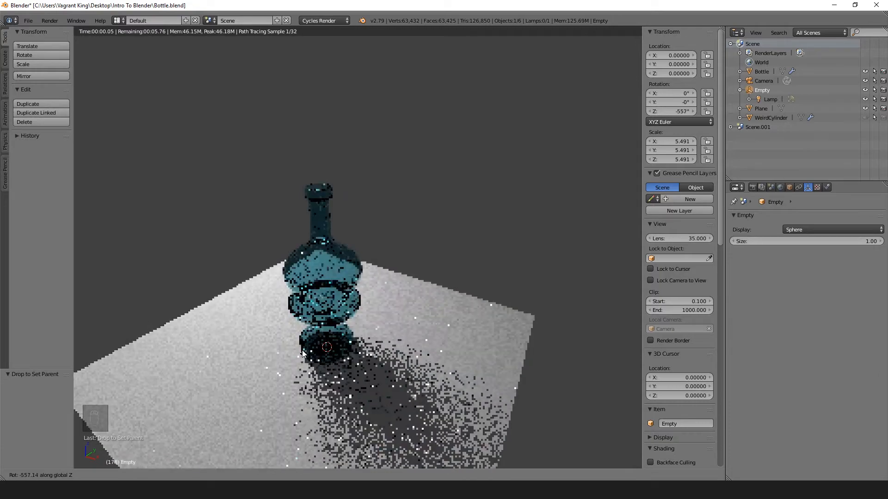
{"action": "key", "text": "Escape"}
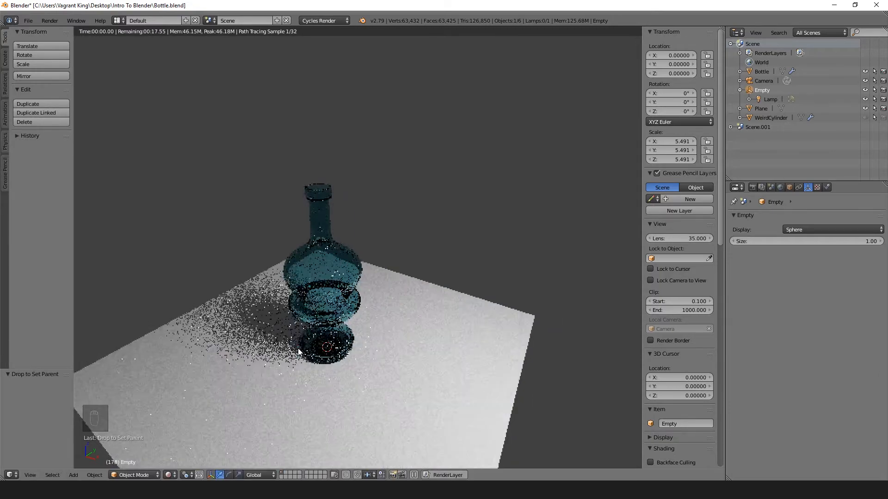
- Rename the empty lightRig_01 and its child lamp Light_01
{"action": "double_click", "coordinate": [759, 92]}
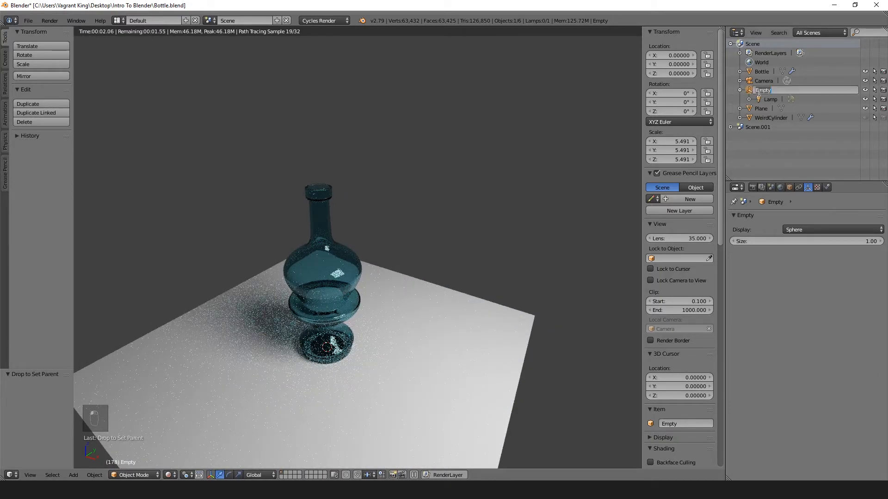
{"action": "type", "text": "ligh"}
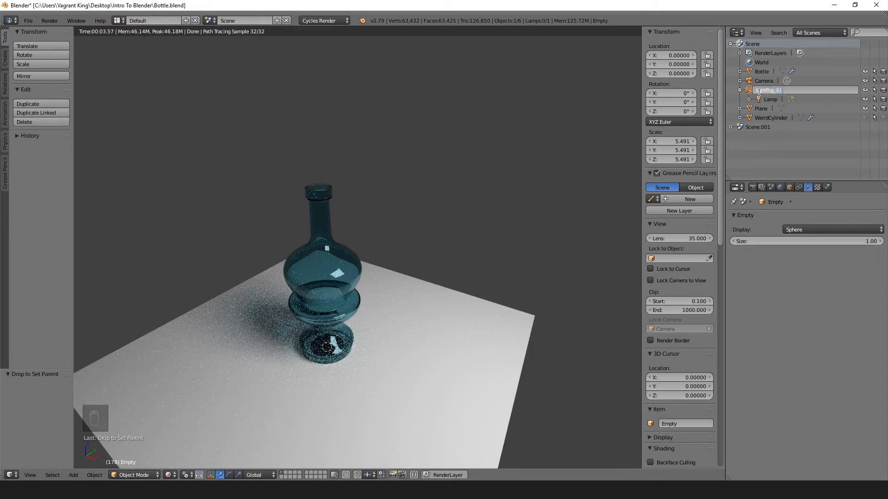
{"action": "type", "text": "tRig_01"}
{"action": "key", "text": "Return"}
{"action": "double_click", "coordinate": [771, 118]}
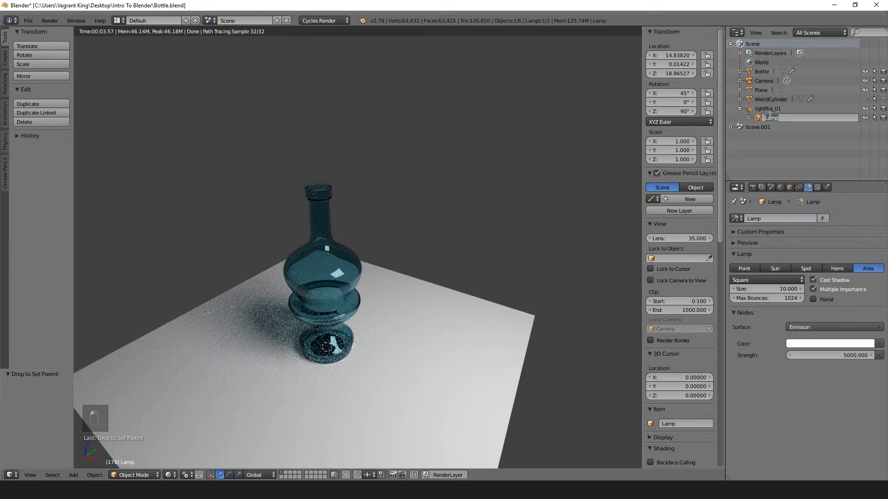
{"action": "type", "text": "Light_01"}
{"action": "key", "text": "Return"}
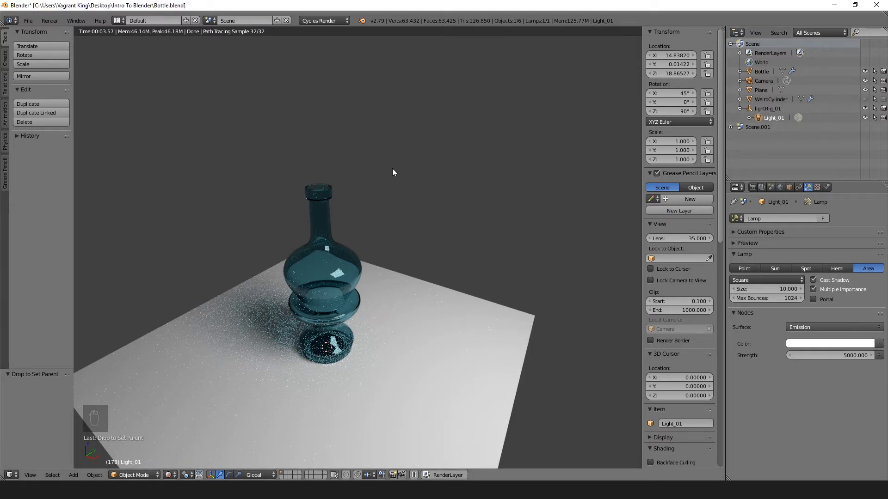
- Rename the ground plane Floor
{"action": "double_click", "coordinate": [759, 90]}
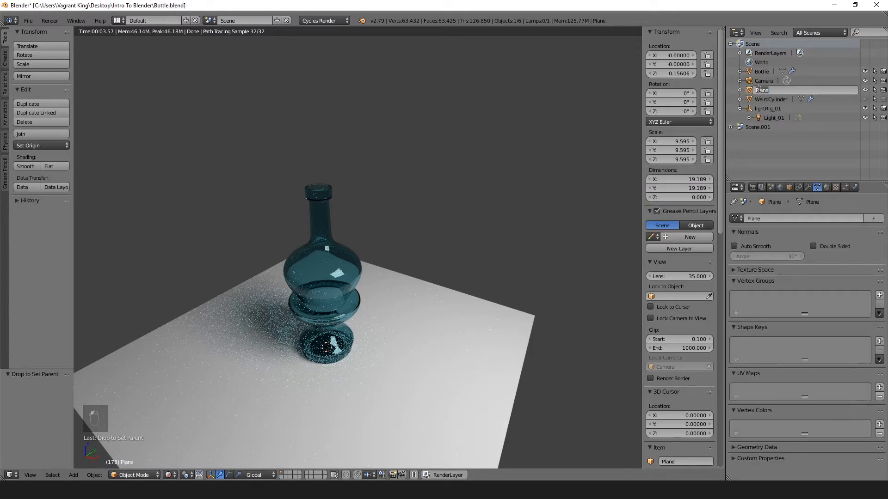
{"action": "type", "text": "Floor"}
{"action": "key", "text": "Return"}
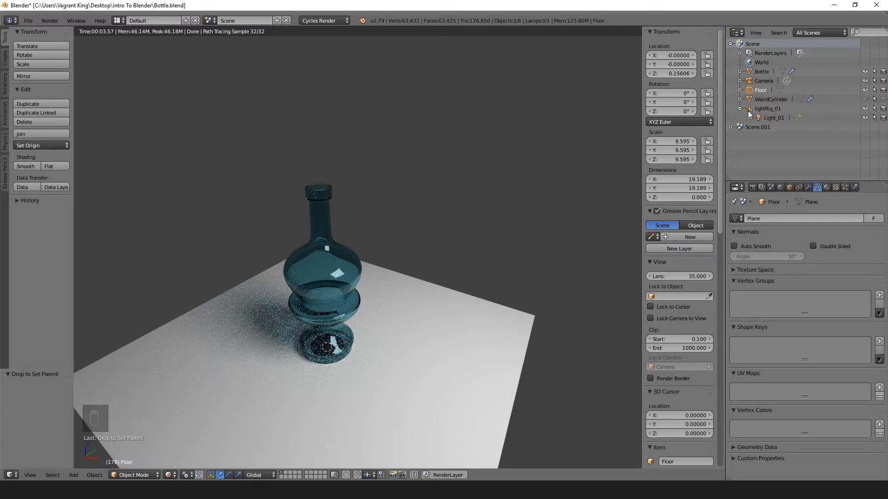
- Return to solid shading and rotate lightRig_01 about 78.4° around the global Z axis
{"action": "left_click", "coordinate": [762, 108]}
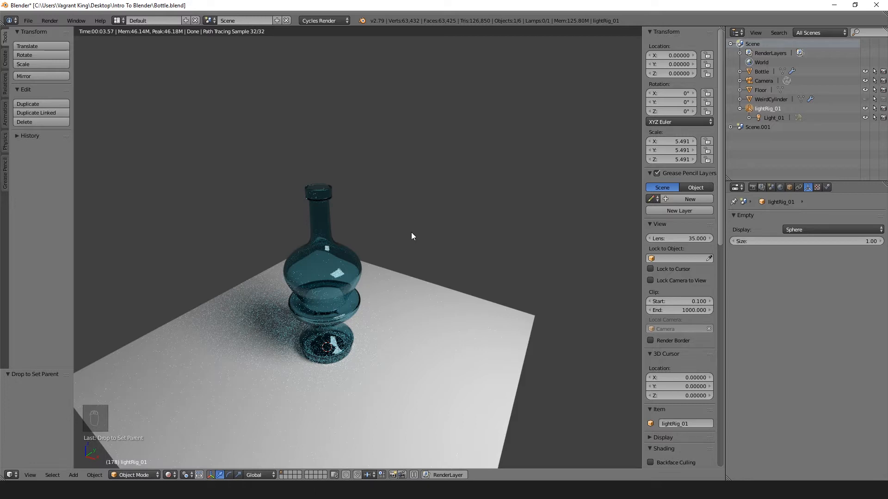
{"action": "key", "text": "shift+z"}
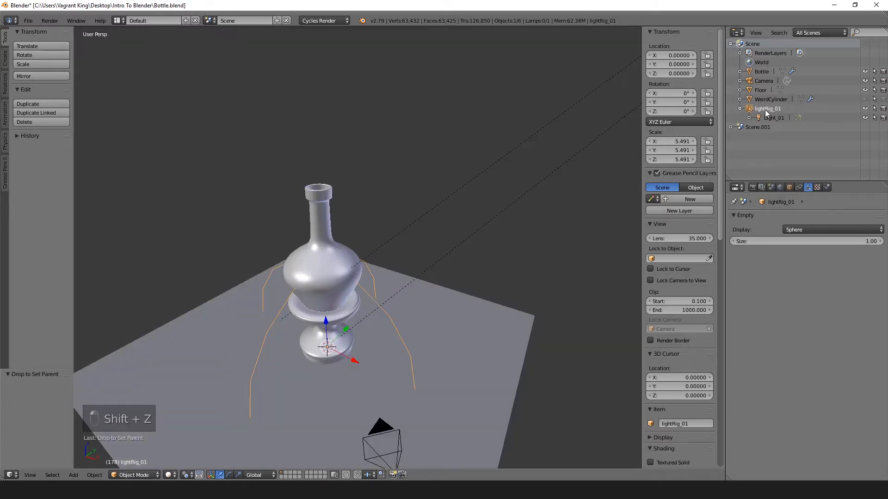
{"action": "key", "text": "r"}
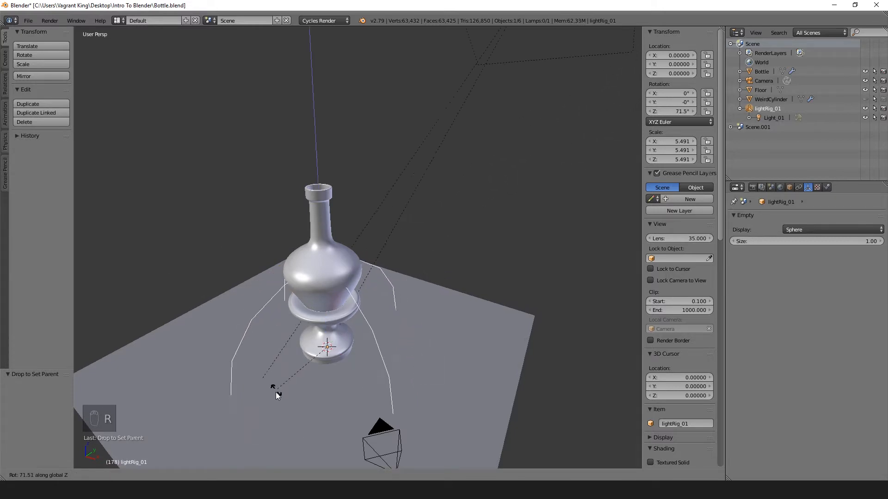
{"action": "left_click", "coordinate": [279, 398]}
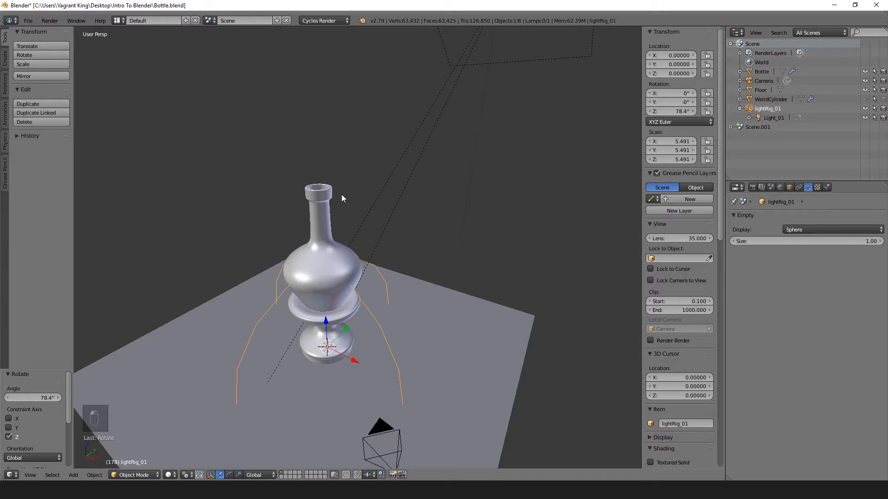
- Duplicate the lightRig_01 empty and the Light_01 lamp in place, and parent the lamp copy to the empty copy
{"action": "key", "text": "shift+d"}
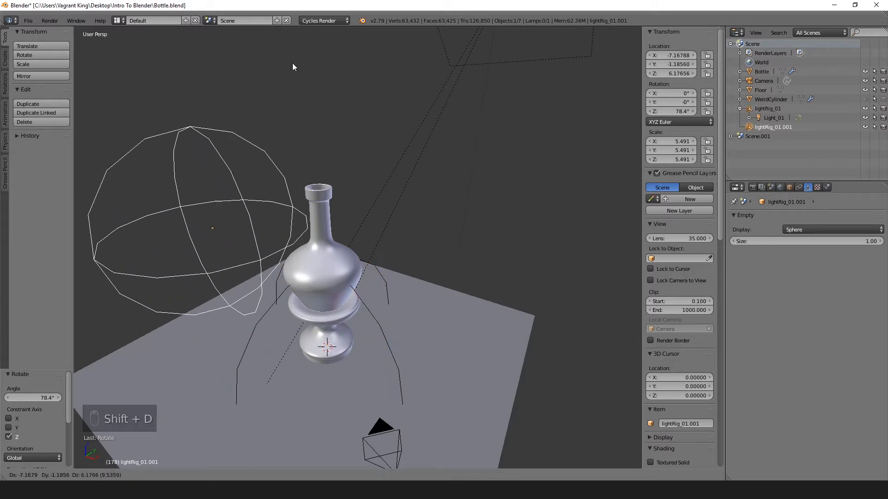
{"action": "right_click", "coordinate": [292, 67]}
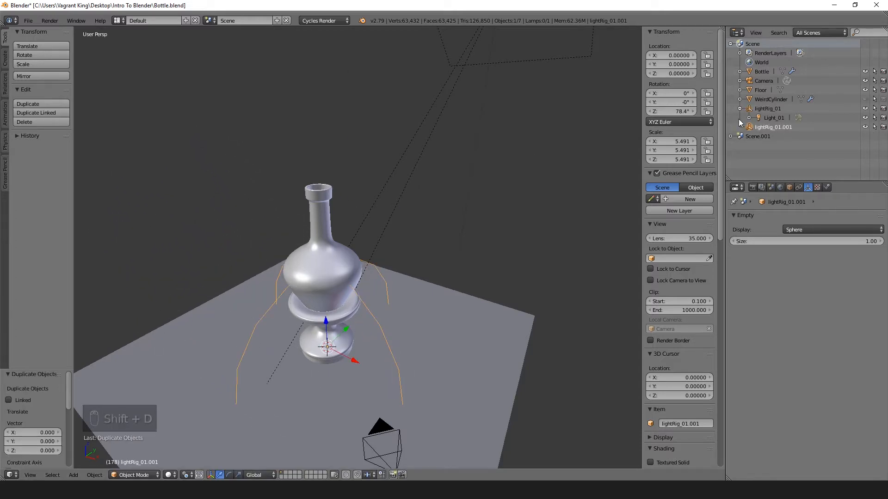
{"action": "left_click", "coordinate": [770, 121]}
{"action": "key", "text": "shift+d"}
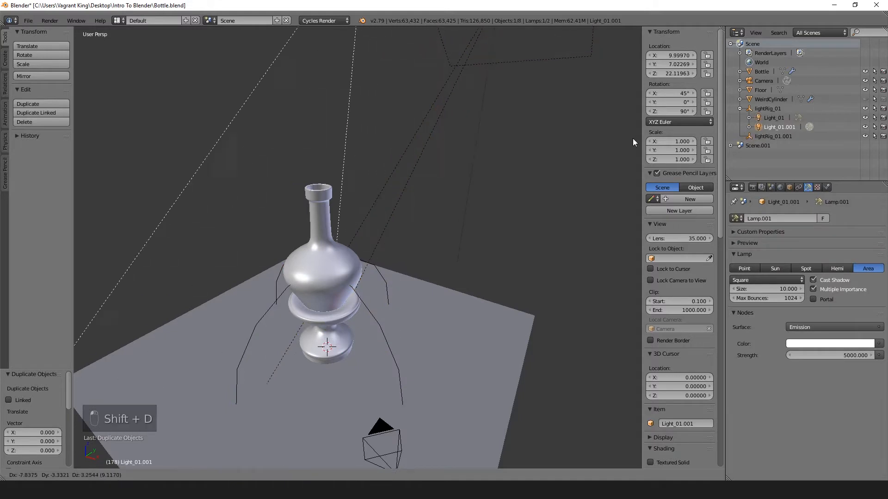
{"action": "left_click", "coordinate": [632, 138]}
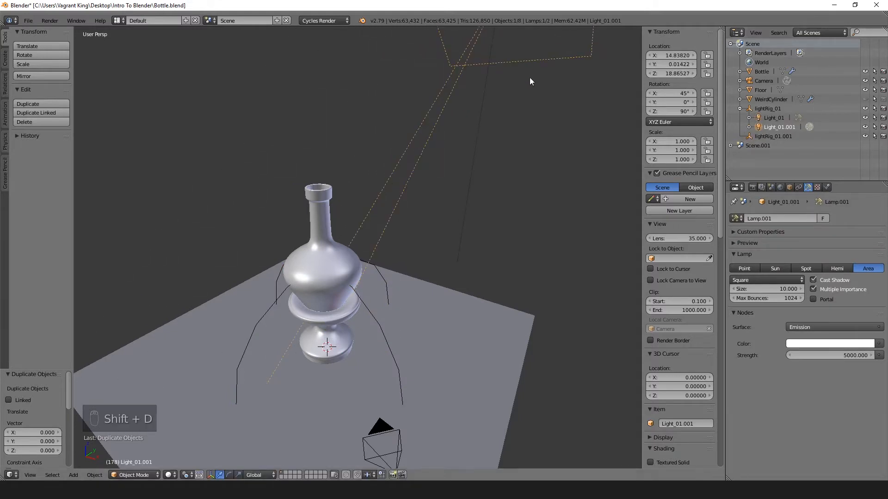
{"action": "left_click", "coordinate": [757, 137]}
{"action": "mouse_move", "coordinate": [773, 126]}
{"action": "left_mouse_down"}
{"action": "mouse_move", "coordinate": [756, 126]}
{"action": "mouse_move", "coordinate": [761, 135]}
{"action": "left_mouse_up"}
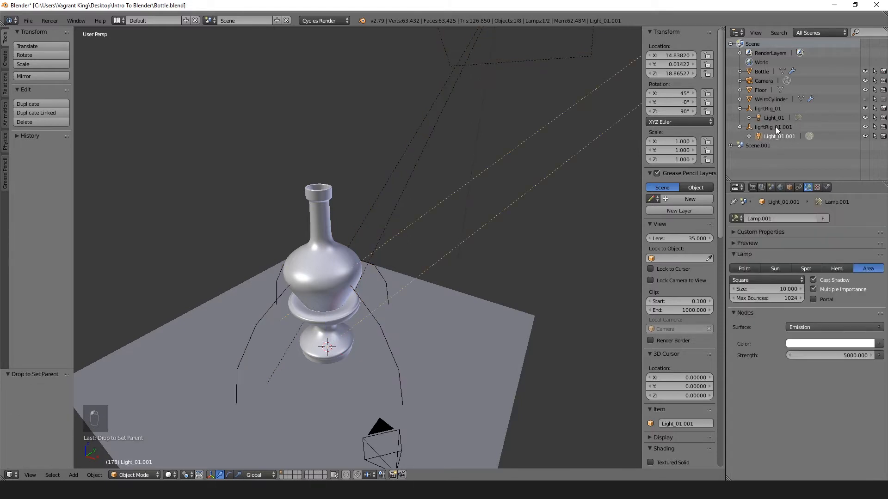
- Rename the duplicated empty lightRig_01.001 as lightRig_02
{"action": "left_click", "coordinate": [776, 126]}
{"action": "double_click", "coordinate": [782, 127]}
{"action": "key", "text": "BackSpace"}
{"action": "key", "text": "BackSpace"}
{"action": "key", "text": "BackSpace"}
{"action": "key", "text": "BackSpace"}
{"action": "key", "text": "BackSpace"}
{"action": "type", "text": "2"}
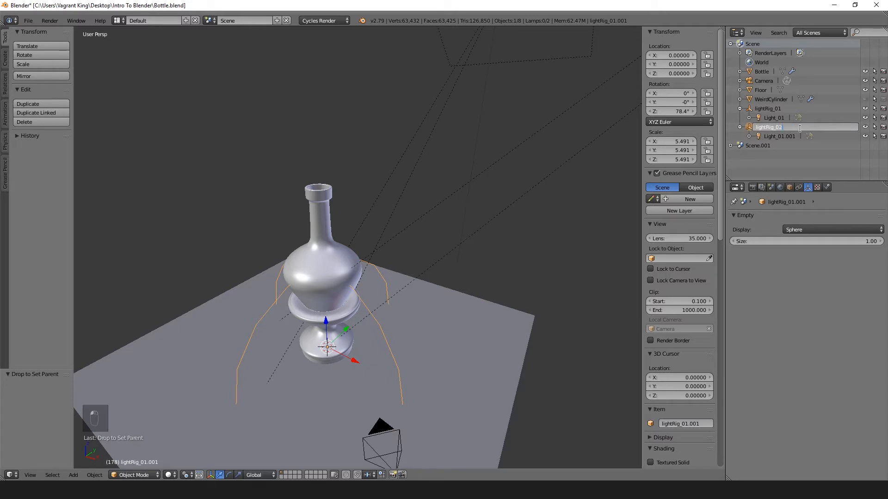
{"action": "key", "text": "Return"}
- Rename the lamp parented to lightRig_02 as Light_02
{"action": "double_click", "coordinate": [790, 137]}
{"action": "key", "text": "BackSpace"}
{"action": "key", "text": "BackSpace"}
{"action": "key", "text": "BackSpace"}
{"action": "key", "text": "BackSpace"}
{"action": "key", "text": "BackSpace"}
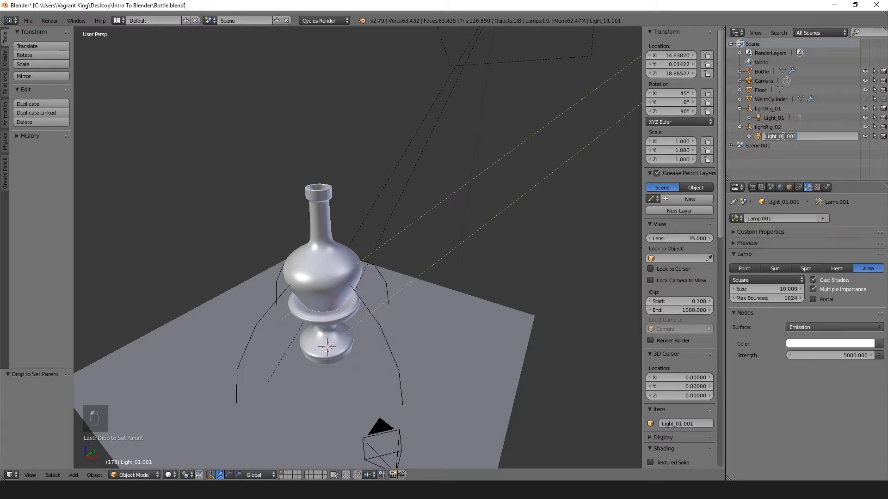
{"action": "type", "text": "2"}
{"action": "key", "text": "Return"}
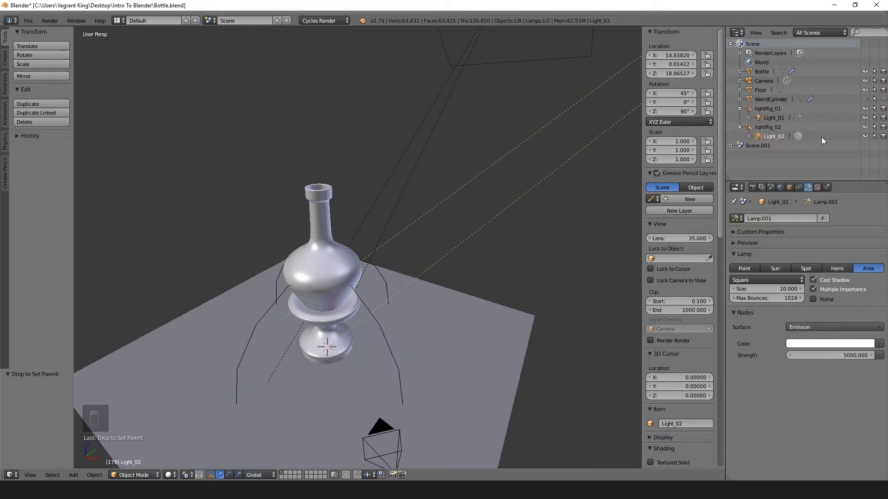
- Add side suffixes to the two rig empties, renaming them lightRig_02L and lightRig_01R
{"action": "left_click", "coordinate": [765, 109]}
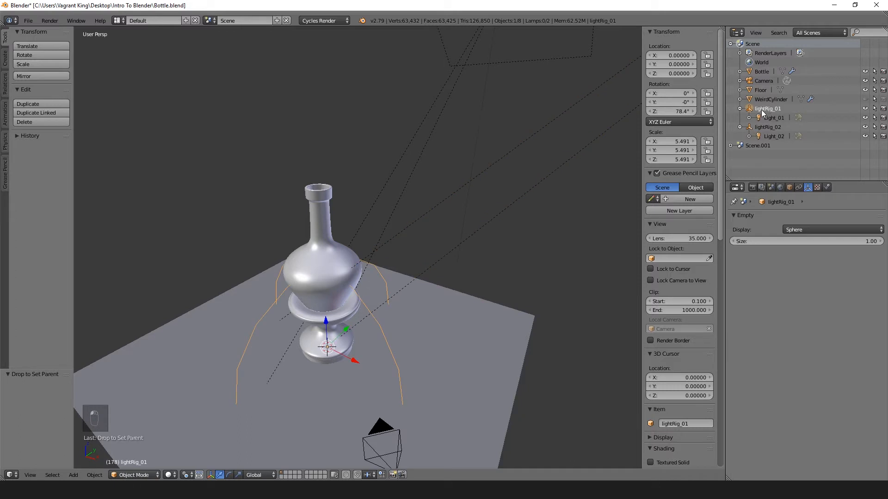
{"action": "left_click", "coordinate": [764, 116]}
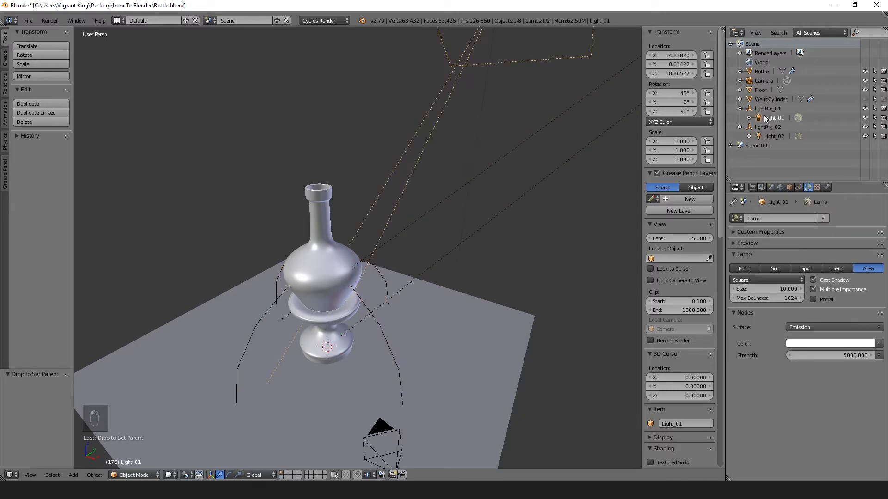
{"action": "left_click", "coordinate": [767, 127]}
{"action": "left_click", "coordinate": [768, 137]}
{"action": "double_click", "coordinate": [781, 128]}
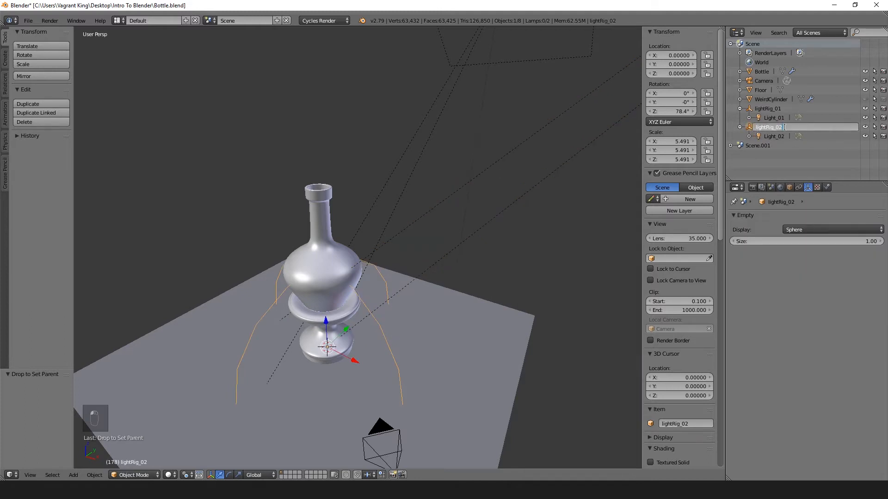
{"action": "type", "text": "L"}
{"action": "key", "text": "Return"}
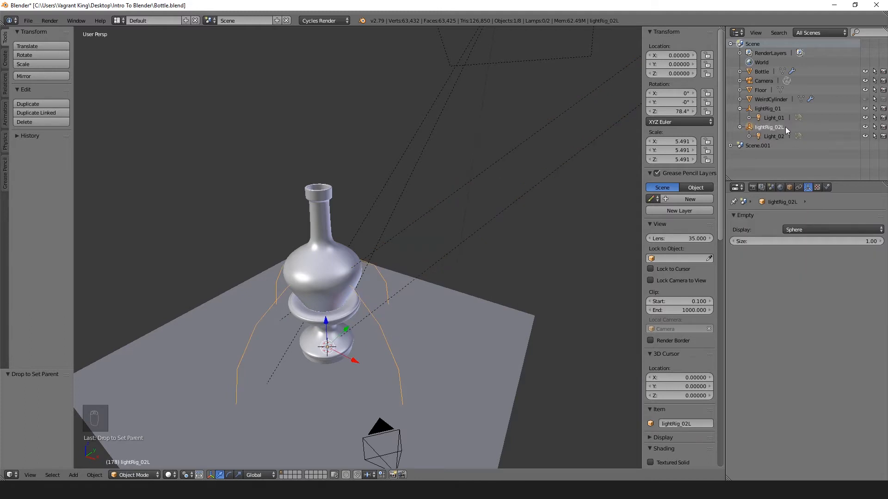
{"action": "double_click", "coordinate": [783, 109]}
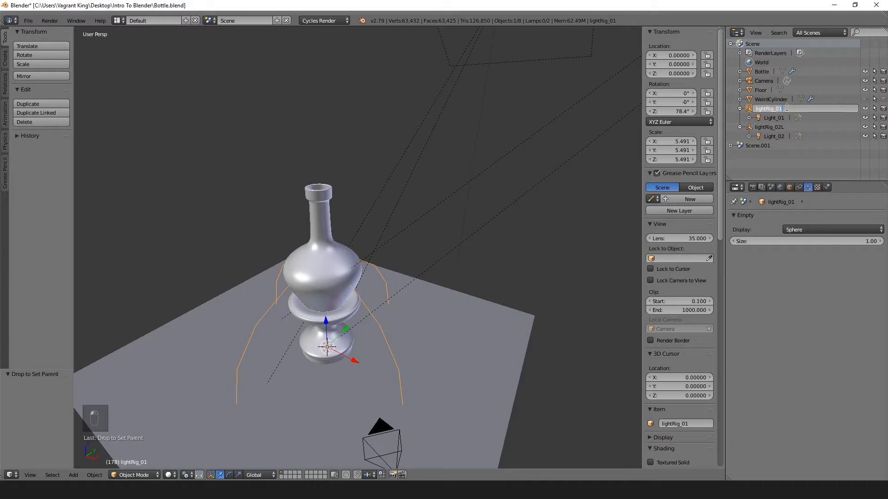
{"action": "type", "text": "R"}
{"action": "key", "text": "Return"}
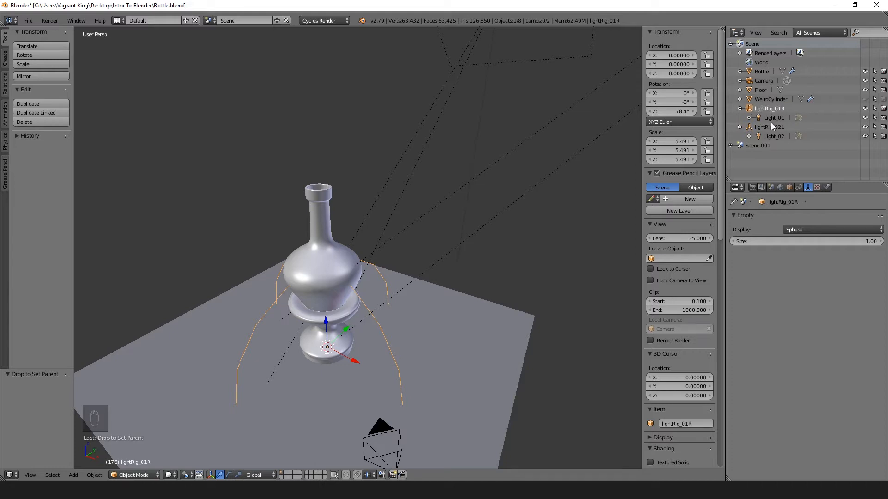
- Rotate lightRig_02L about -150° around the global Z axis and preview the lighting in rendered shading
{"action": "left_click", "coordinate": [770, 123]}
{"action": "key", "text": "r"}
{"action": "key", "text": "z"}
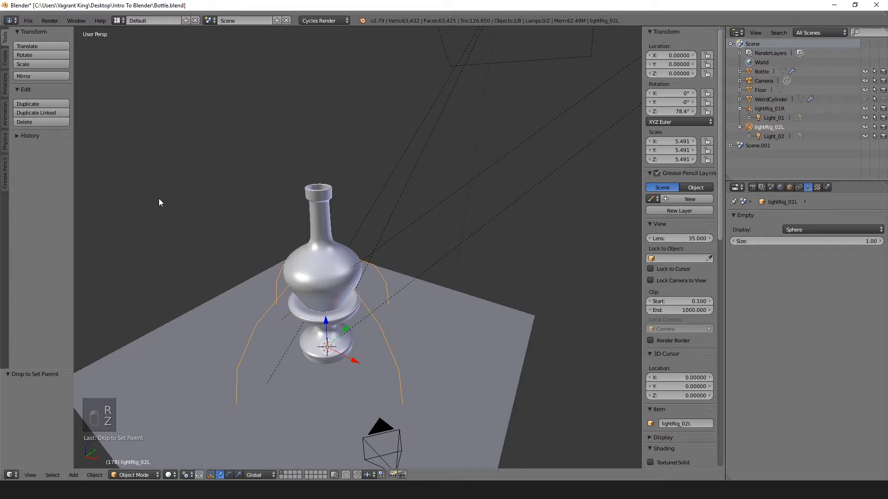
{"action": "key", "text": "r"}
{"action": "key", "text": "z"}
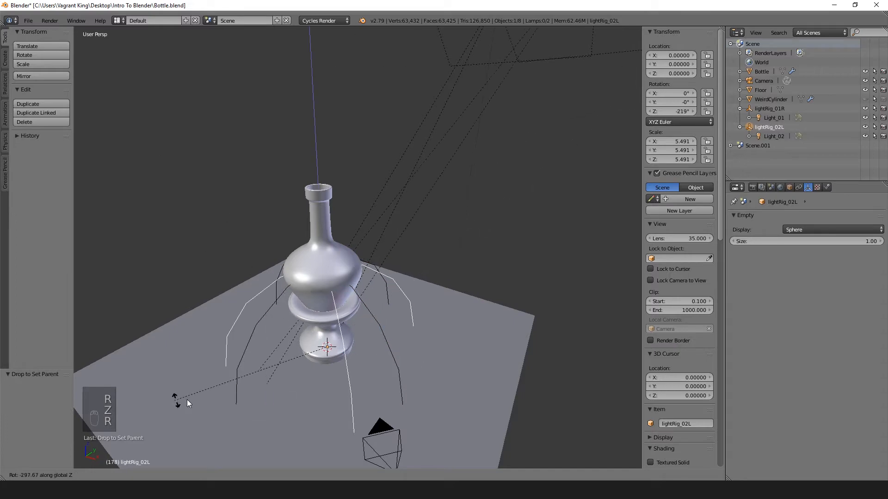
{"action": "left_click", "coordinate": [404, 365]}
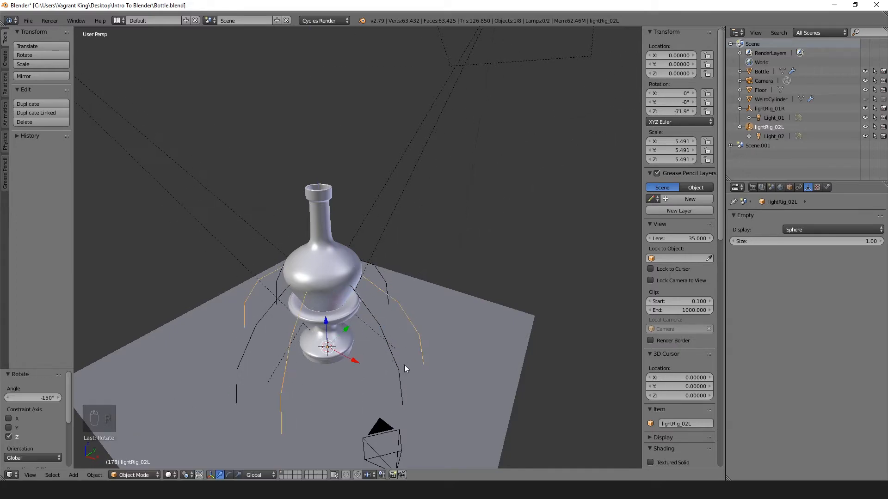
{"action": "scroll", "coordinate": [404, 365], "scroll_direction": "down", "scroll_amount": 3}
{"action": "middle_click_drag", "start_coordinate": [349, 303], "coordinate": [326, 279]}
{"action": "key", "text": "shift+z"}
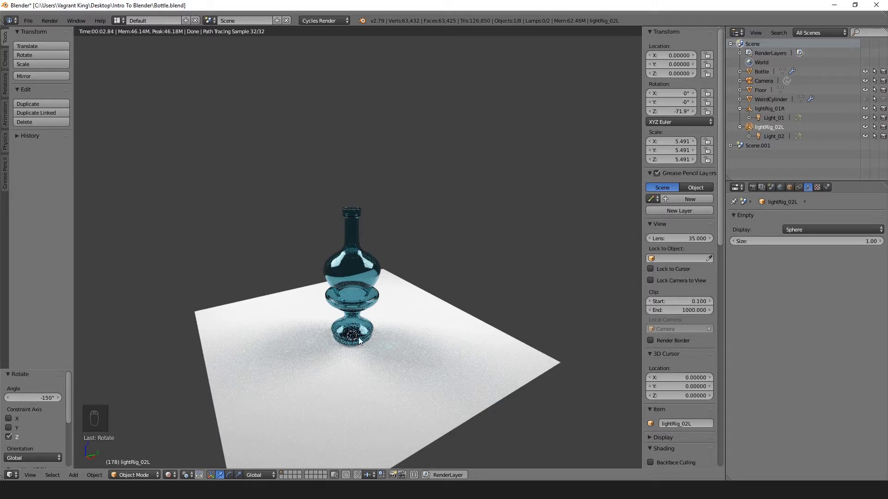
- Return to solid shading and lower the Light_02 lamp about 10.05 units along the global Z axis
{"action": "key", "text": "shift+z"}
{"action": "mouse_move", "coordinate": [178, 147]}
{"action": "middle_mouse_down"}
{"action": "mouse_move", "coordinate": [259, 176]}
{"action": "mouse_move", "coordinate": [248, 175]}
{"action": "mouse_move", "coordinate": [238, 150]}
{"action": "middle_mouse_up"}
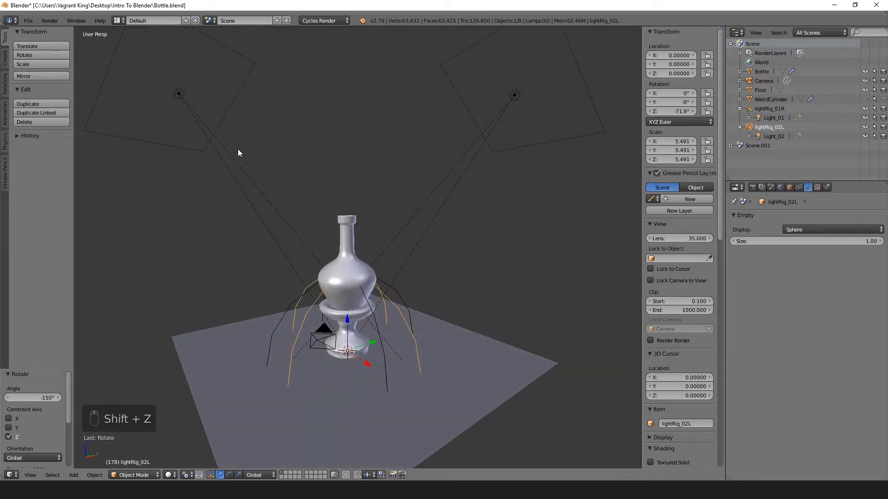
{"action": "right_click", "coordinate": [179, 96]}
{"action": "key", "text": "g"}
{"action": "key", "text": "z"}
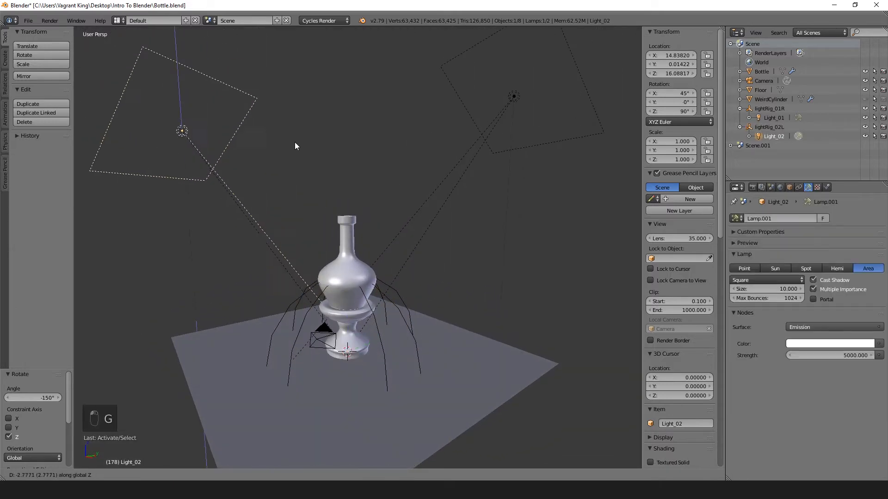
{"action": "left_click", "coordinate": [279, 227]}
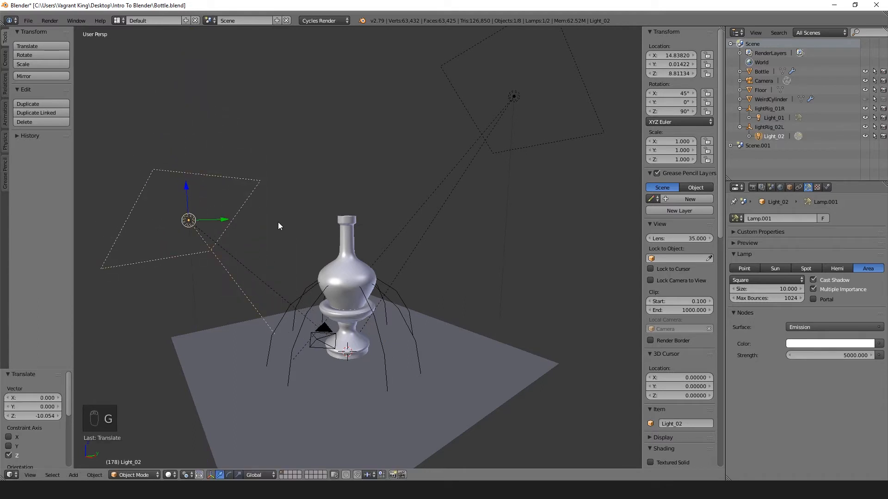
{"action": "key", "text": "r"}
{"action": "key", "text": "x"}
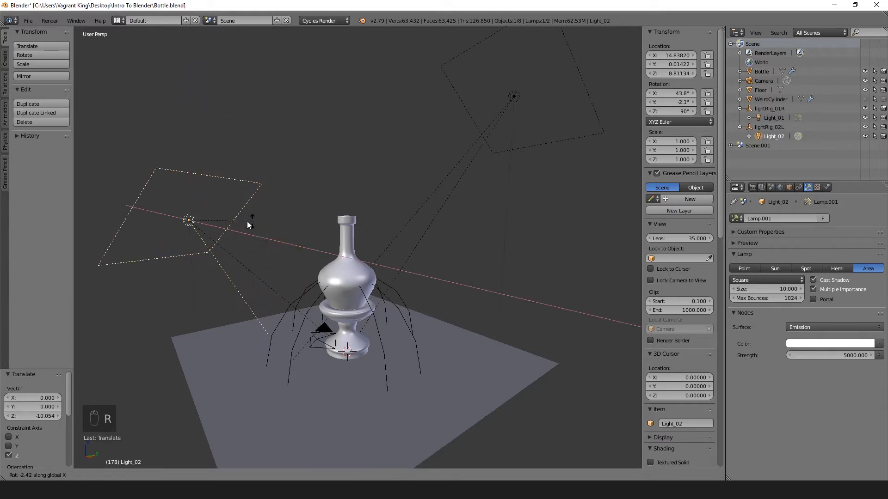
{"action": "right_click", "coordinate": [304, 199]}
{"action": "key", "text": "r"}
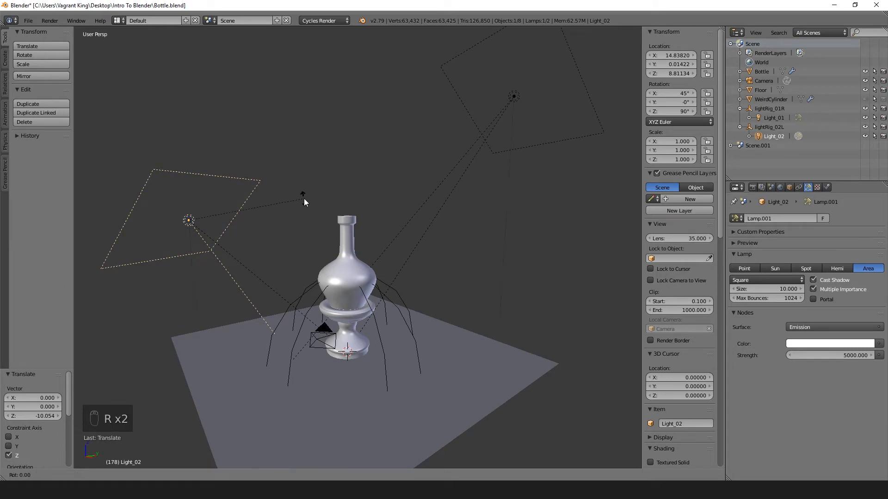
{"action": "right_click", "coordinate": [253, 220]}
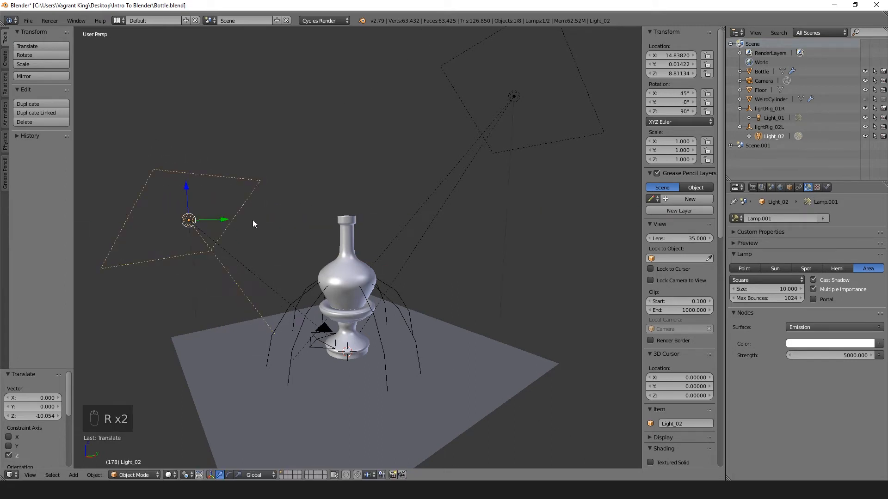
- Rotate the Light_02 lamp about -57.5° around the global Z axis
{"action": "key", "text": "r"}
{"action": "key", "text": "z"}
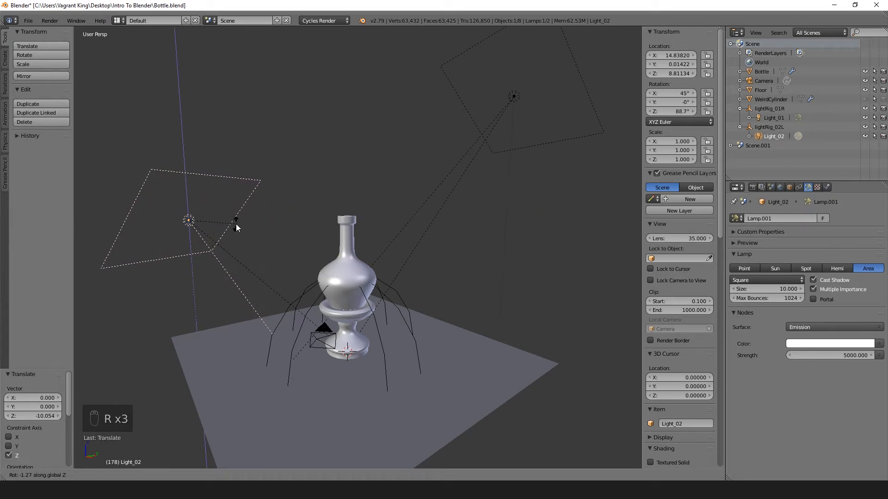
{"action": "left_click", "coordinate": [218, 294]}
{"action": "key", "text": "r"}
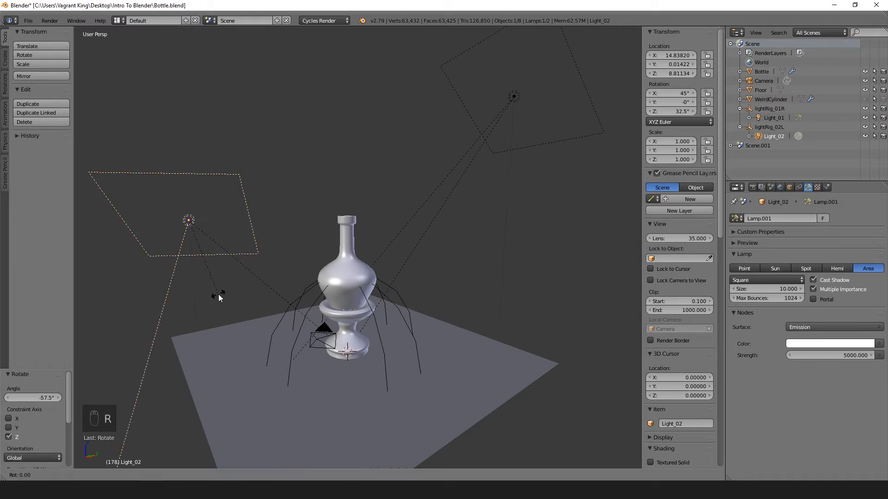
{"action": "key", "text": "y"}
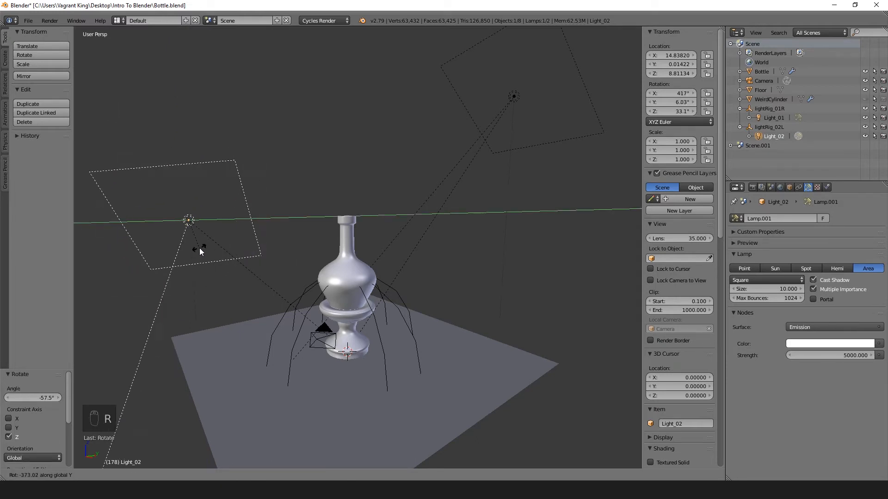
{"action": "key", "text": "Escape"}
- Rotate the Light_02 lamp about -27.4° around the global Y axis and check the bottle in rendered shading
{"action": "key", "text": "r"}
{"action": "key", "text": "y"}
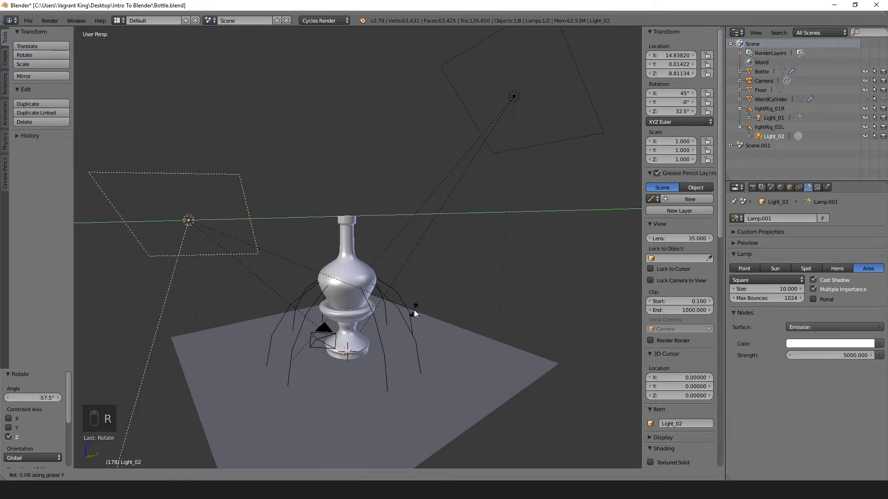
{"action": "left_click", "coordinate": [381, 226]}
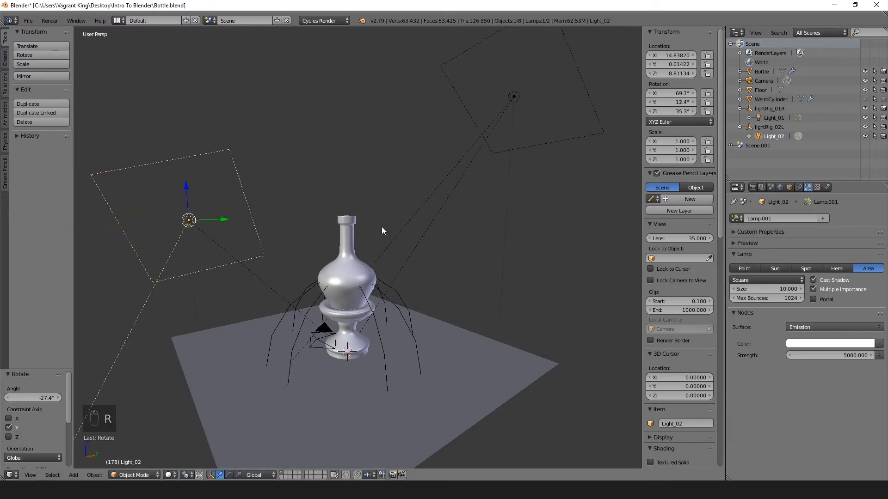
{"action": "key", "text": "shift+z"}
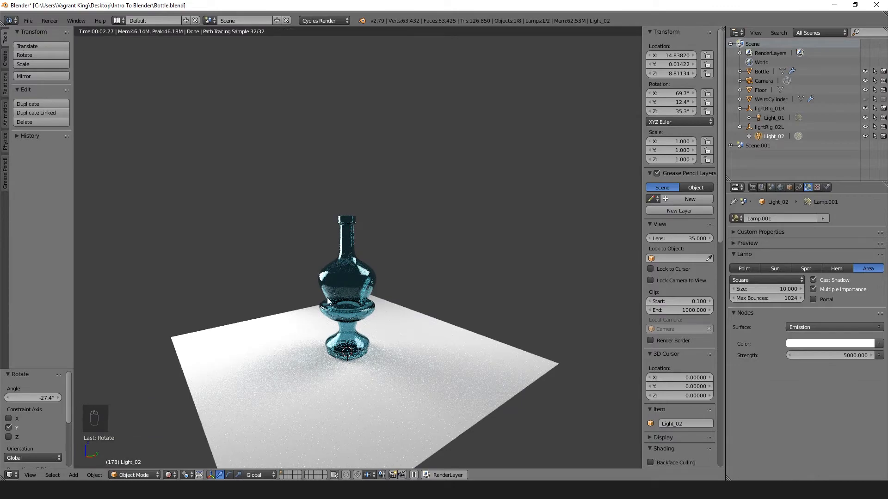
{"action": "scroll", "coordinate": [342, 230], "scroll_direction": "up", "scroll_amount": 2}
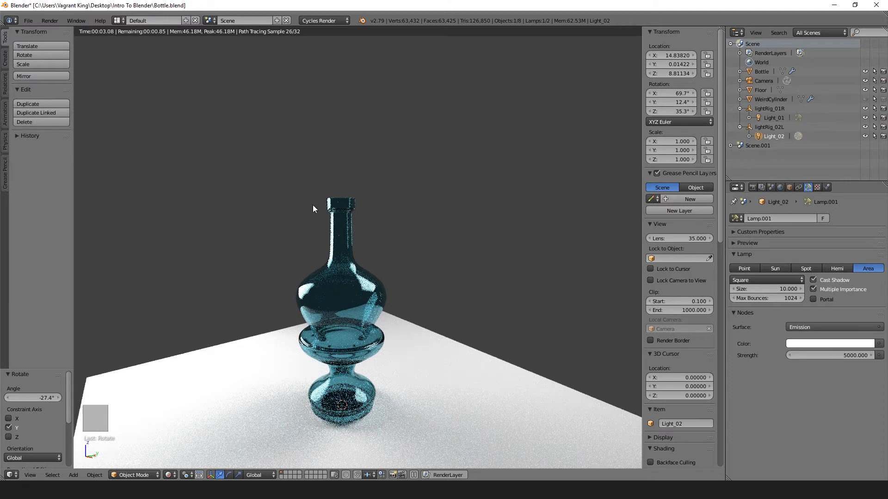
- Return to solid shading and rotate the Light_02 lamp about another -19.7° around the global Y axis
{"action": "key", "text": "shift+z"}
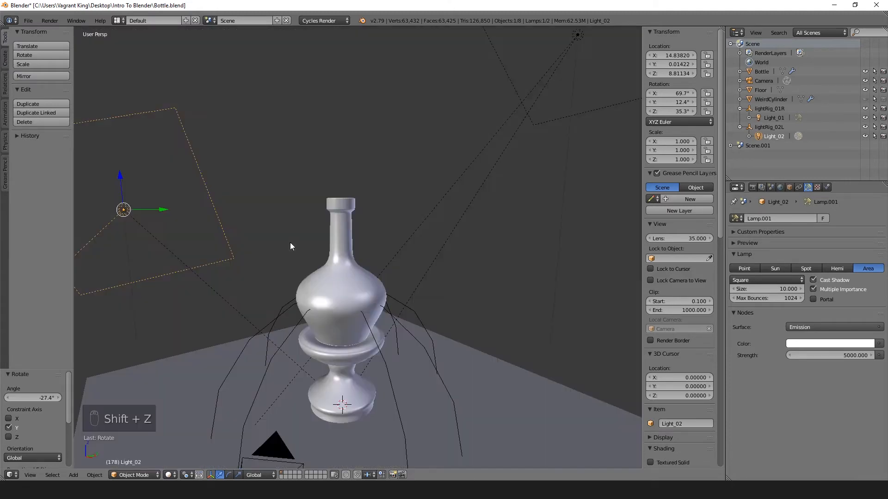
{"action": "key", "text": "r"}
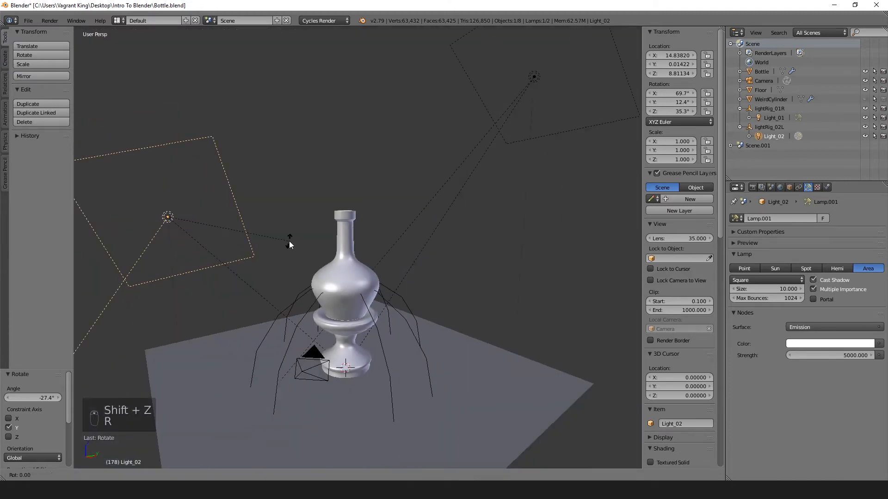
{"action": "key", "text": "y"}
{"action": "left_click", "coordinate": [275, 204]}
- Lower the Light_02 lamp about 1.67 units along the global Z axis and preview it in rendered shading
{"action": "key", "text": "g"}
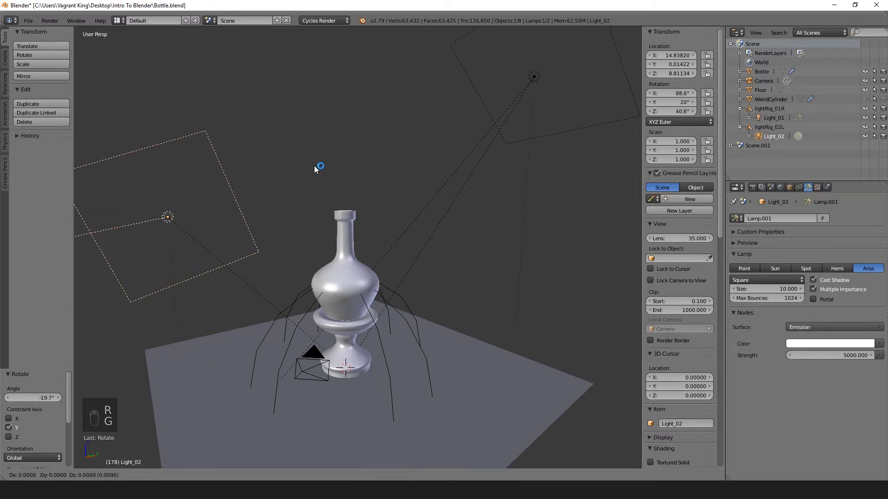
{"action": "key", "text": "z"}
{"action": "left_click", "coordinate": [312, 188]}
{"action": "key", "text": "shift+z"}
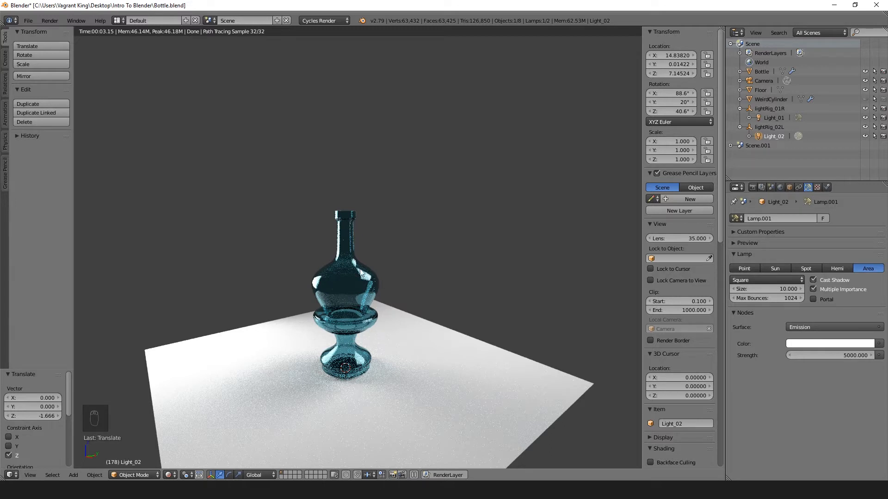
- Return to solid shading and scale the Light_02 lamp up by a factor of about 1.137
{"action": "key", "text": "shift+z"}
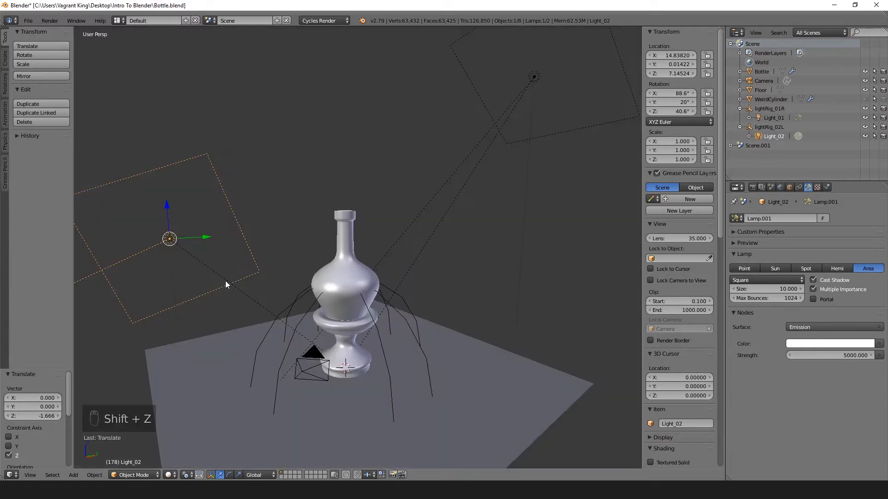
{"action": "key", "text": "s"}
{"action": "left_click", "coordinate": [293, 251]}
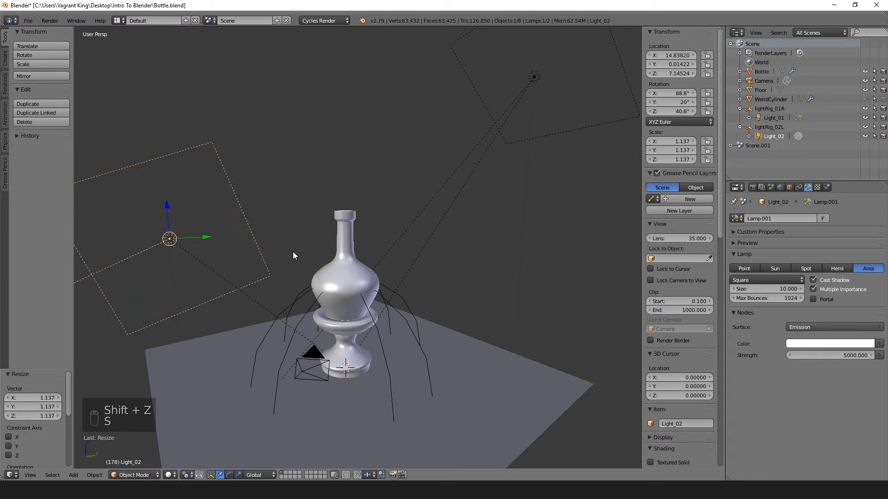
- Rotate the Light_02 lamp freely about 11.6° in the view and inspect the bottle's lighting in rendered shading
{"action": "key", "text": "r"}
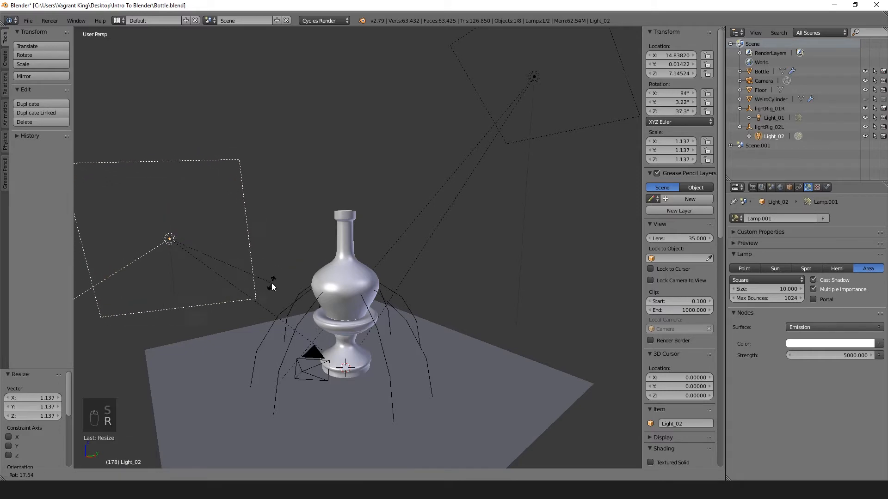
{"action": "left_click", "coordinate": [289, 271]}
{"action": "key", "text": "shift+z"}
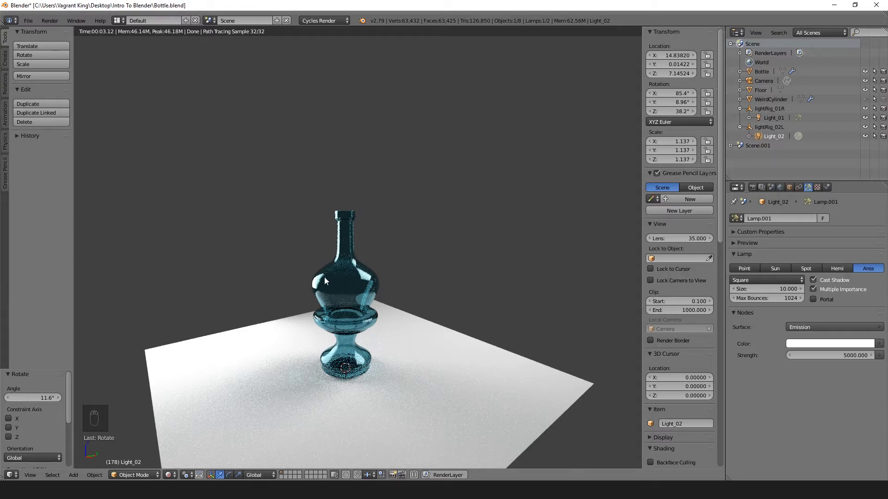
{"action": "middle_click_drag", "start_coordinate": [344, 236], "coordinate": [344, 266]}
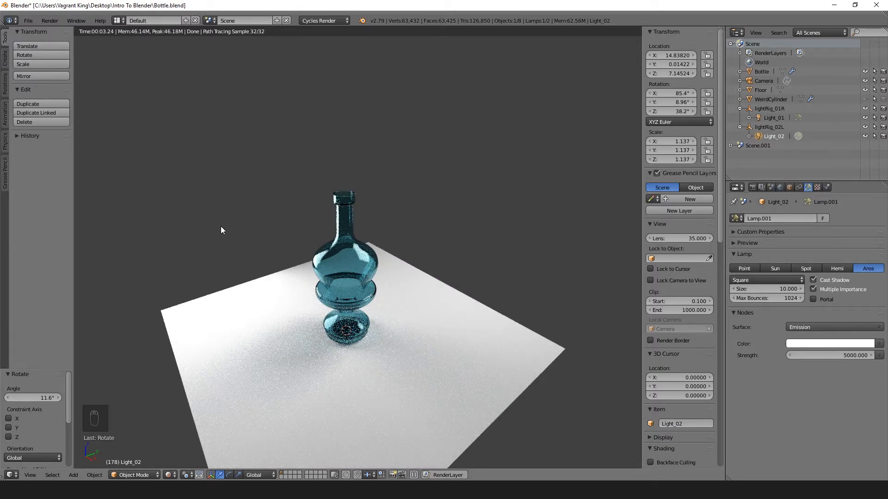
- Return to solid shading and move the Light_02 lamp about -8.925 units along the global X axis
{"action": "key", "text": "shift+z"}
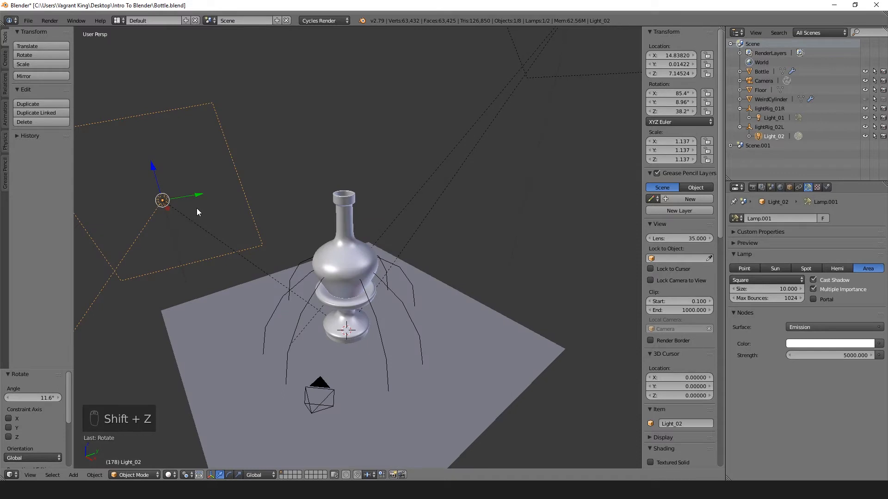
{"action": "key", "text": "g"}
{"action": "key", "text": "x"}
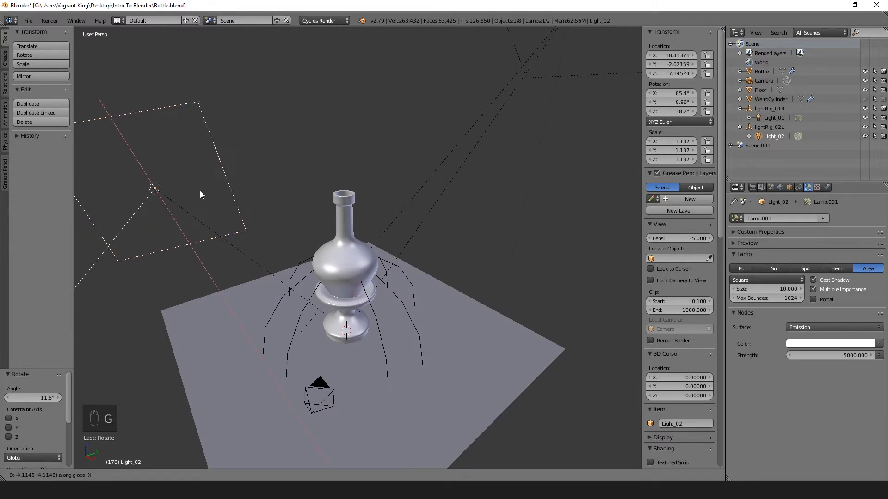
{"action": "left_click", "coordinate": [200, 180]}
- Move the Light_02 lamp about 5.095 units along the global Y axis and inspect the bottle in rendered shading
{"action": "key", "text": "g"}
{"action": "key", "text": "y"}
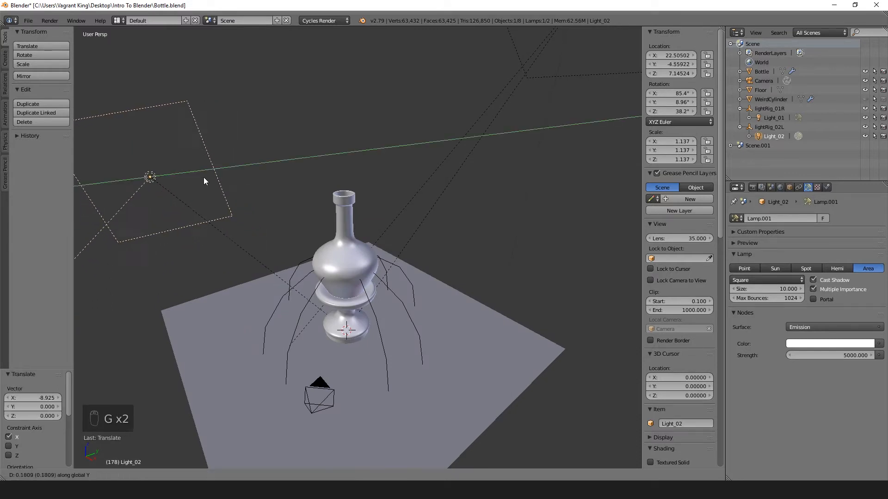
{"action": "left_click", "coordinate": [254, 172]}
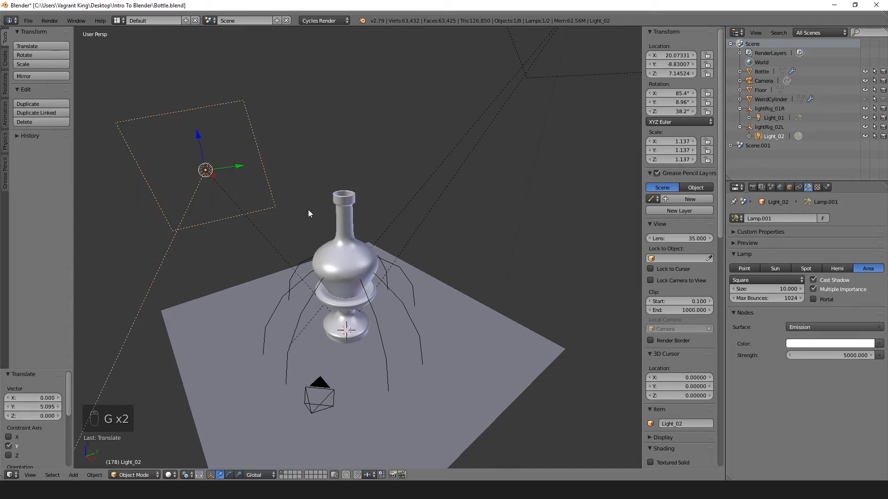
{"action": "key", "text": "shift+z"}
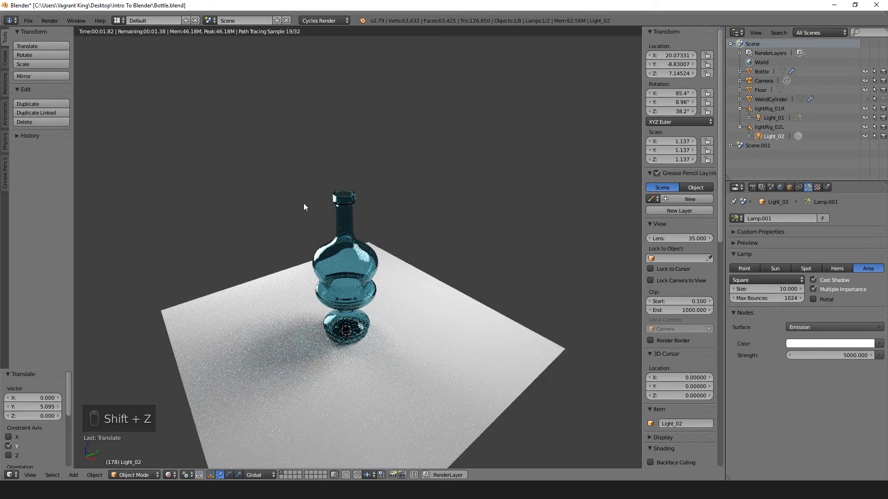
{"action": "middle_click_drag", "start_coordinate": [303, 204], "coordinate": [337, 234]}
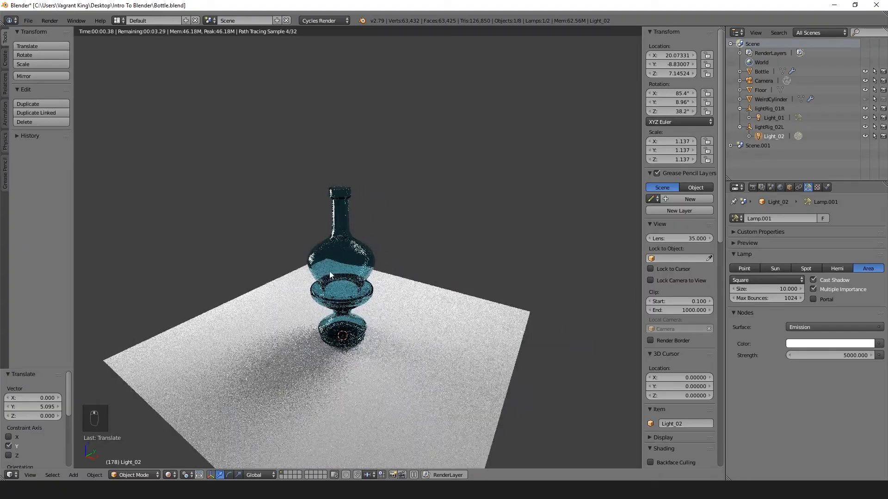
{"action": "scroll", "coordinate": [329, 275], "scroll_direction": "up", "scroll_amount": 3}
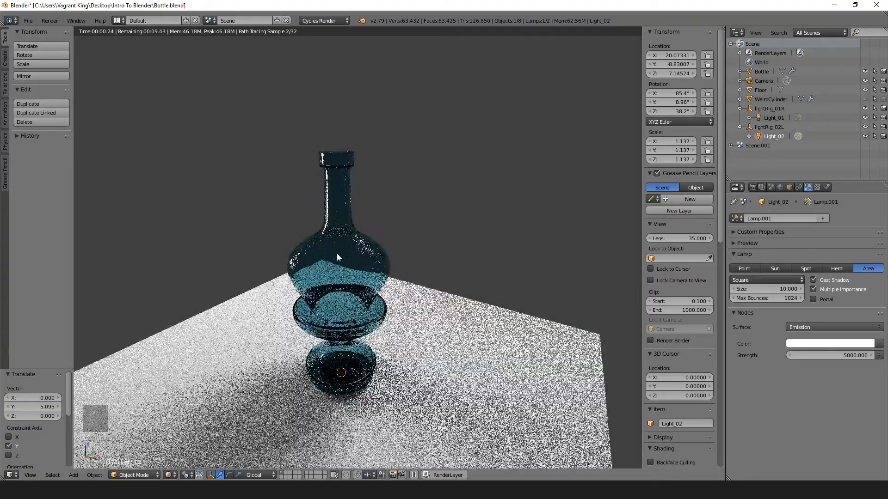
{"action": "middle_click_drag", "start_coordinate": [344, 220], "coordinate": [334, 220]}
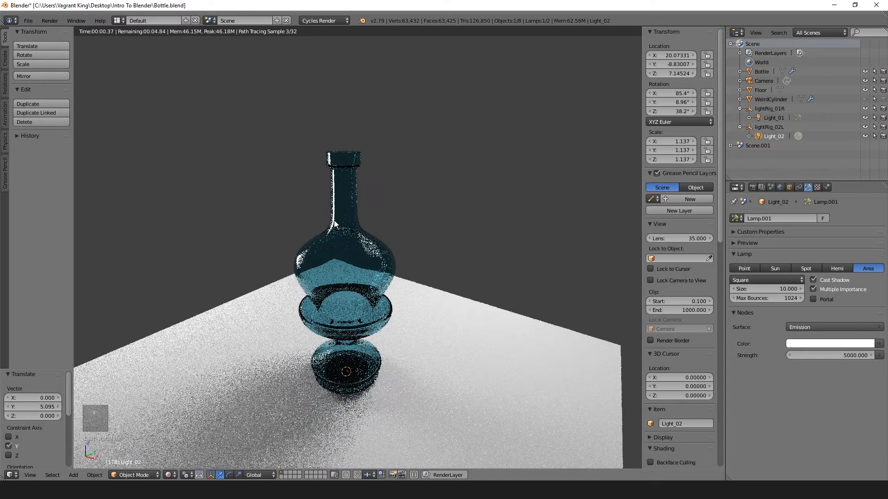
- Return to solid shading, scale the Light_02 lamp up by a factor of about 1.587 and preview it in rendered shading
{"action": "key", "text": "shift+z"}
{"action": "key", "text": "s"}
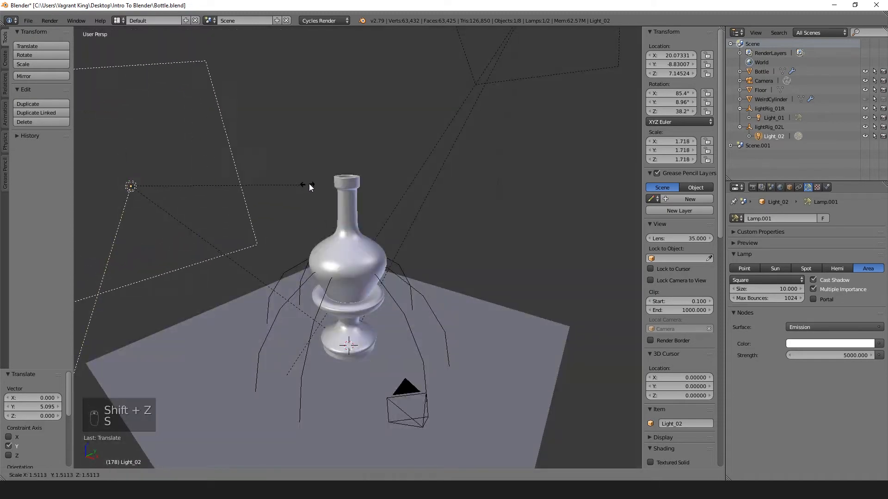
{"action": "left_click", "coordinate": [315, 181]}
{"action": "key", "text": "shift+z"}
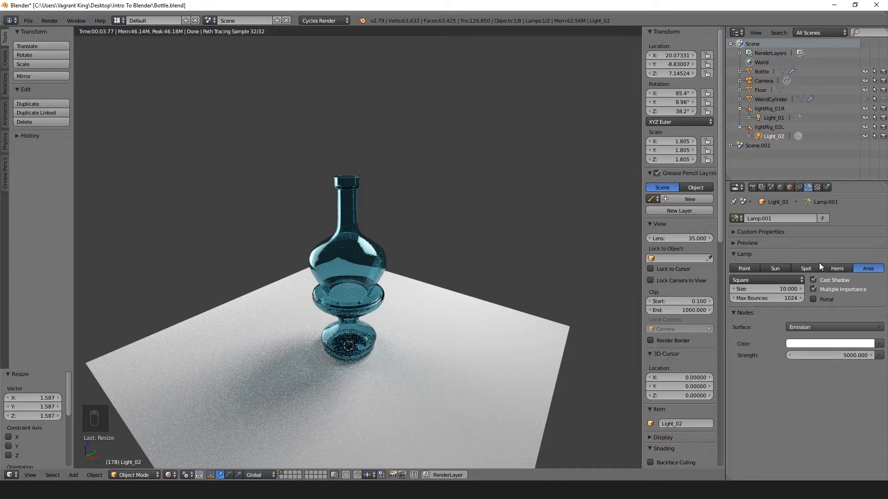
- Set the Light_02 lamp's emission strength to 7000 and inspect the lighting around the bottle
{"action": "left_click", "coordinate": [834, 354]}
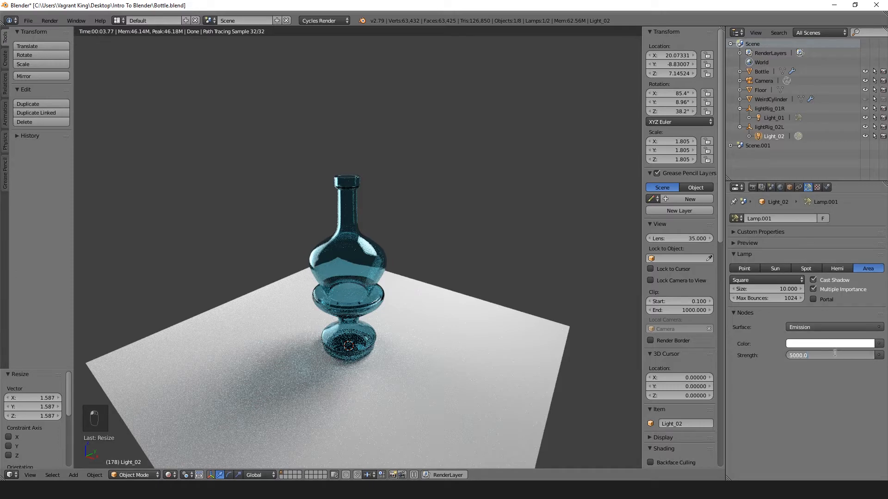
{"action": "type", "text": "7000"}
{"action": "key", "text": "Return"}
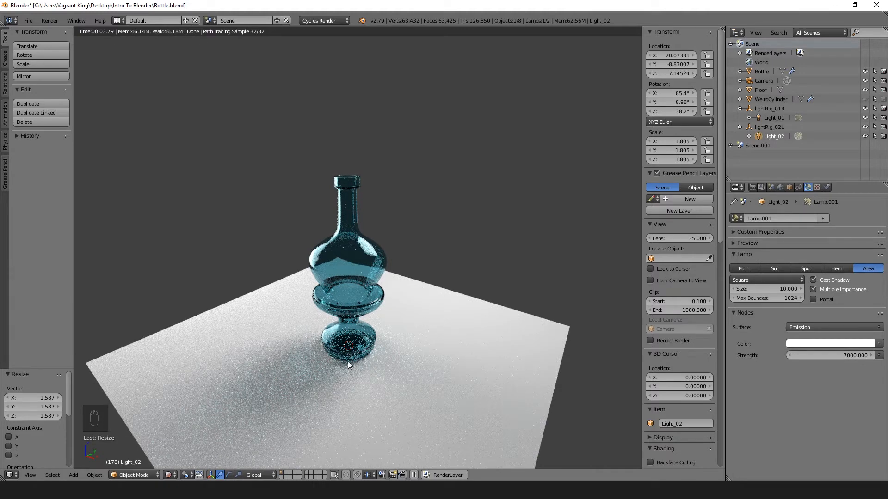
{"action": "middle_click_drag", "start_coordinate": [312, 331], "coordinate": [309, 324]}
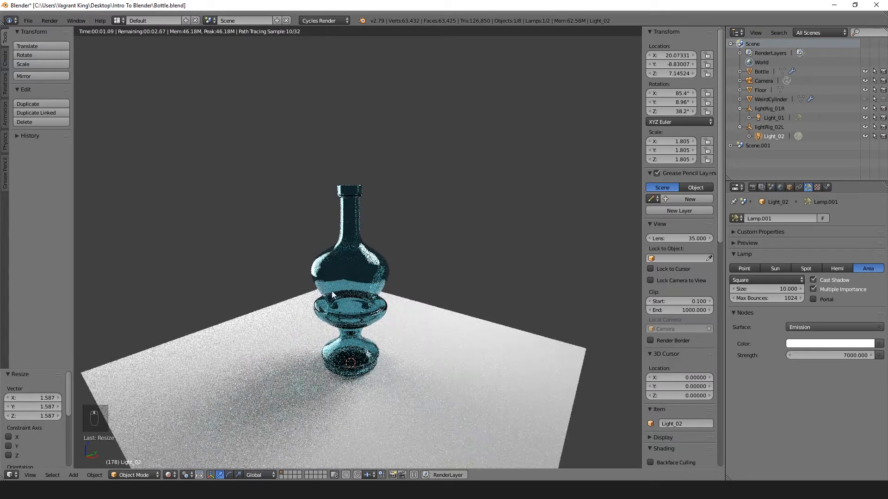
{"action": "mouse_move", "coordinate": [332, 291]}
{"action": "middle_mouse_down"}
{"action": "mouse_move", "coordinate": [334, 303]}
{"action": "mouse_move", "coordinate": [329, 293]}
{"action": "middle_mouse_up"}
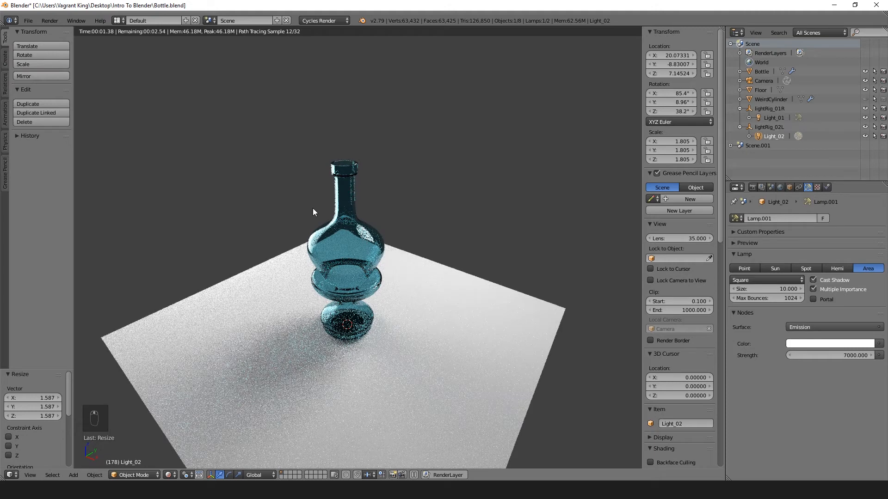
- Switch to the camera view and check its framing of the bottle in rendered shading, returning to solid shading
{"action": "key", "text": "shift+z"}
{"action": "scroll", "coordinate": [279, 191], "scroll_direction": "down", "scroll_amount": 2}
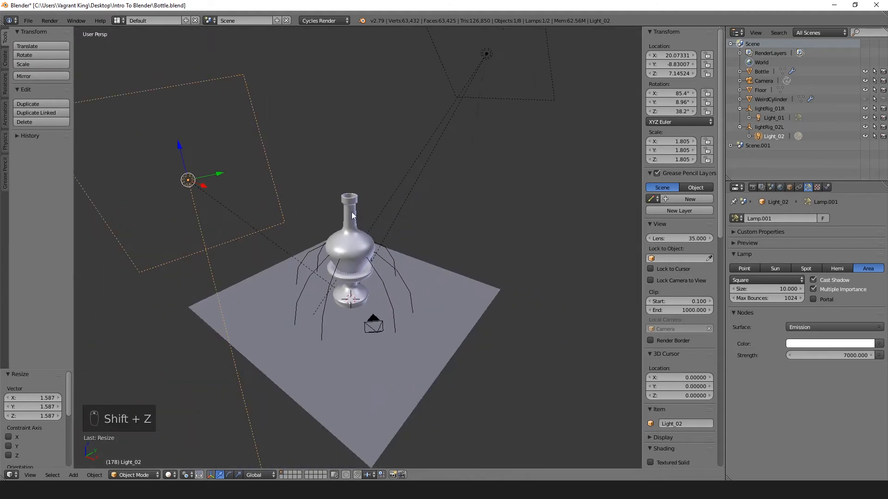
{"action": "scroll", "coordinate": [356, 225], "scroll_direction": "up", "scroll_amount": 1}
{"action": "scroll", "coordinate": [356, 226], "scroll_direction": "up", "scroll_amount": 1}
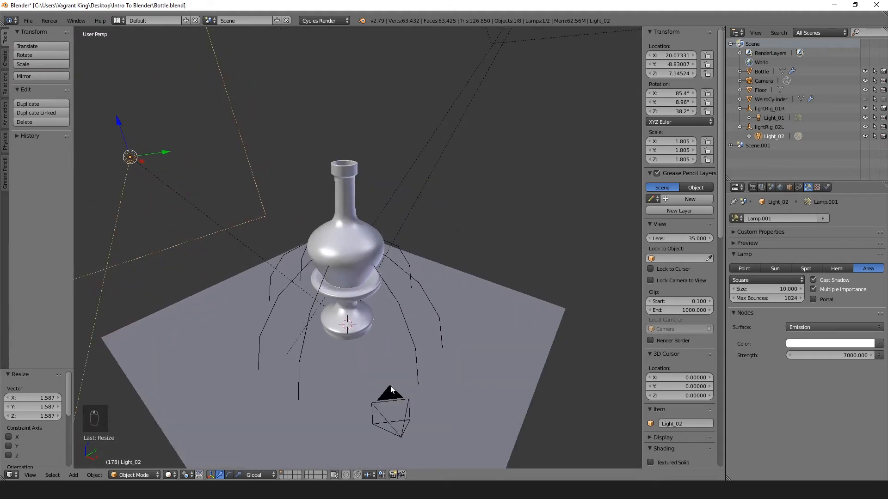
{"action": "key", "text": "KP_0"}
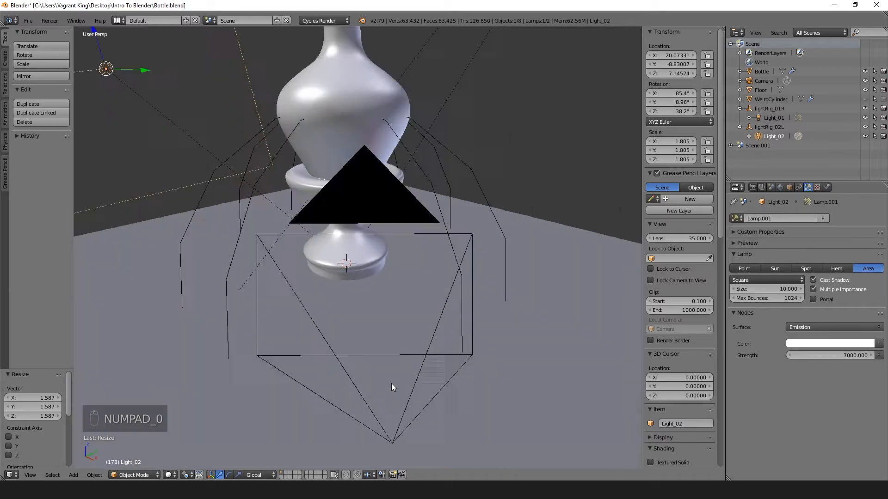
{"action": "key", "text": "shift+z"}
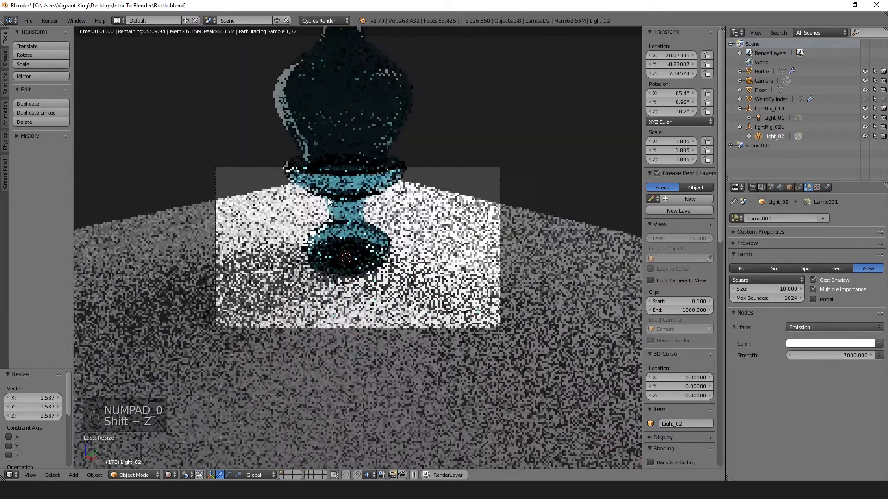
{"action": "key", "text": "shift+z"}
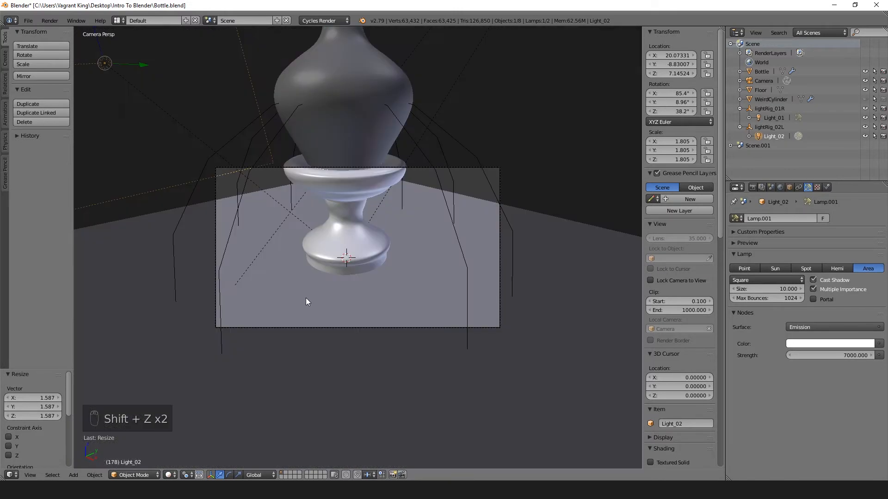
- Select the camera and move it freely about -1.424 in X, 0.999 in Y and 3.461 in Z
{"action": "left_click", "coordinate": [762, 81]}
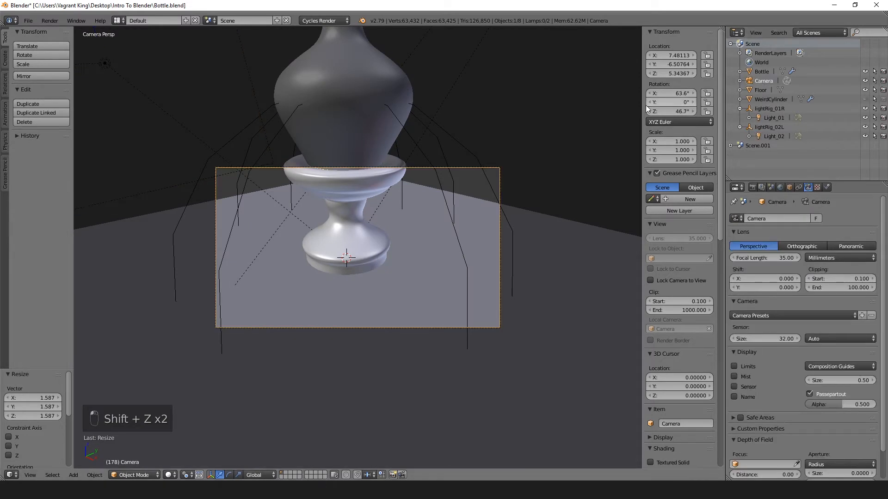
{"action": "key", "text": "g"}
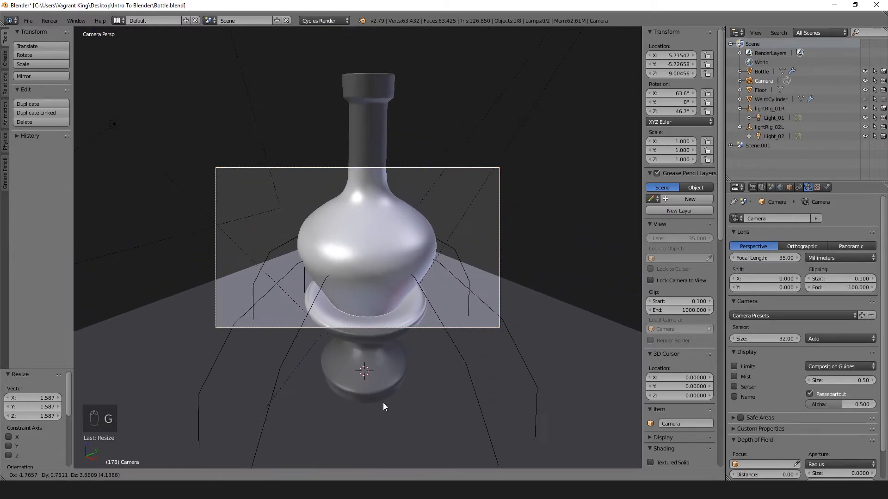
{"action": "left_click", "coordinate": [404, 416]}
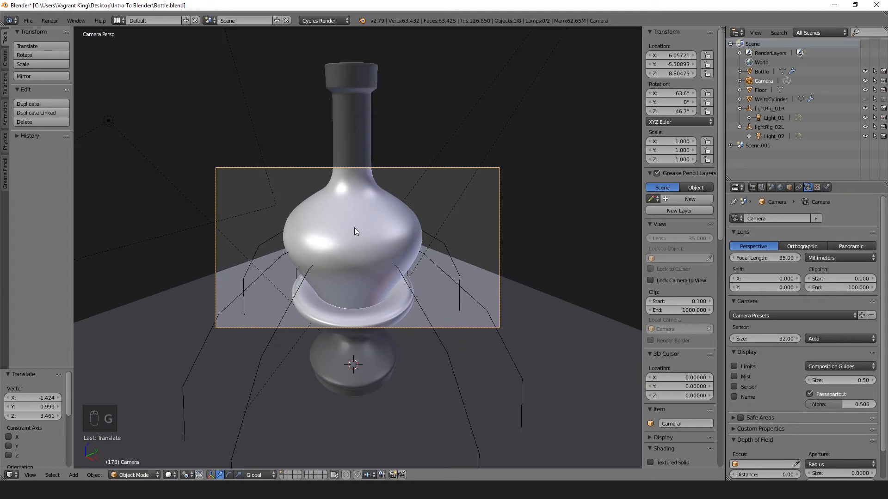
- Leave the camera view, frame the whole bottle with a rendered preview, and align the camera to that view in solid shading
{"action": "key", "text": "KP_0"}
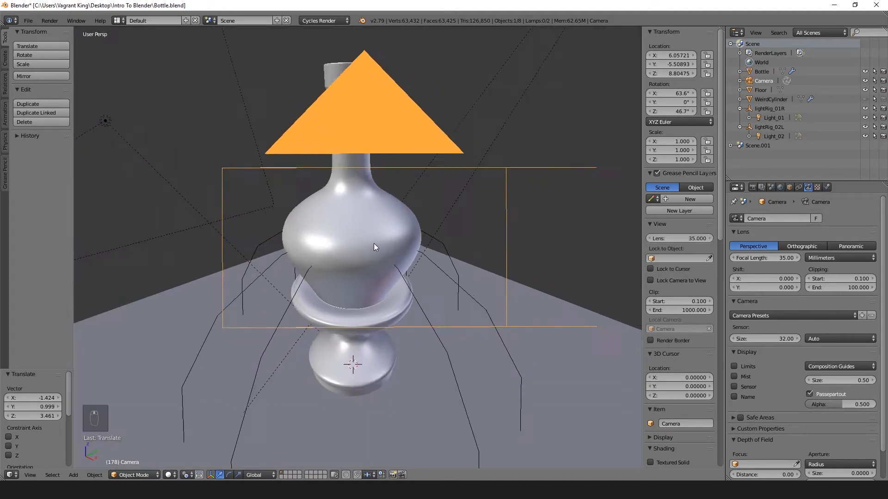
{"action": "key", "text": "shift+z"}
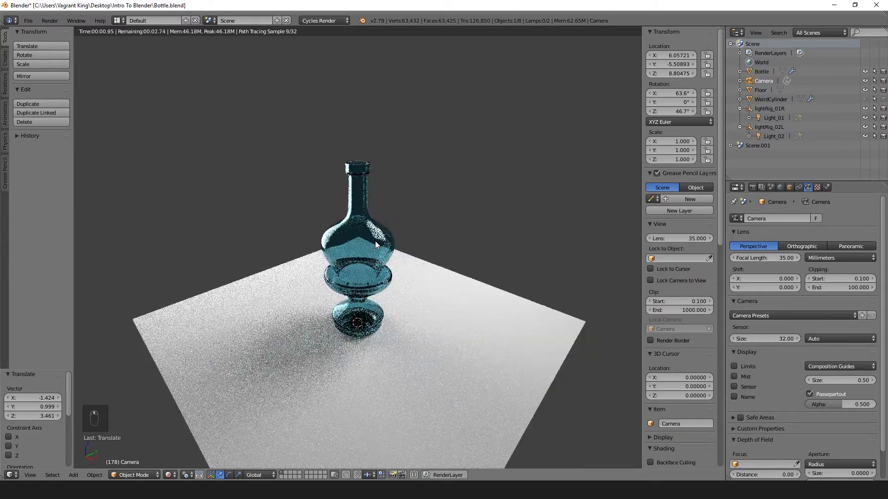
{"action": "key", "text": "shift+z"}
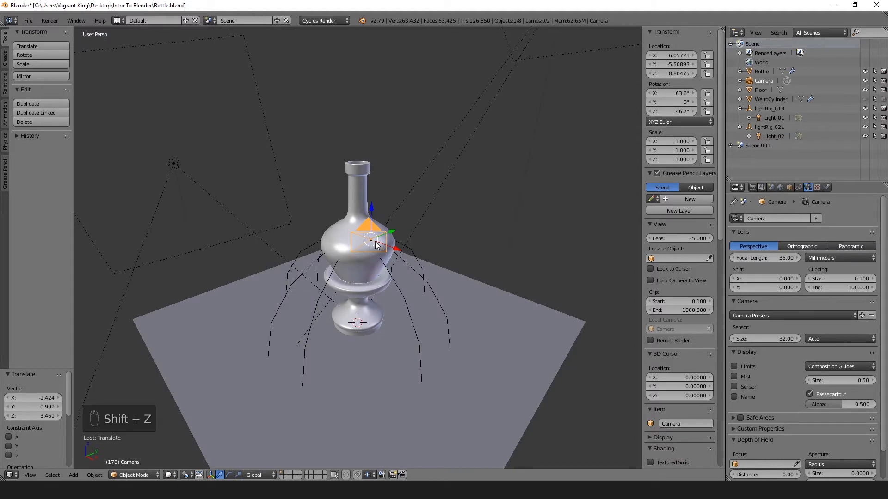
{"action": "key", "text": "ctrl+alt+KP_0"}
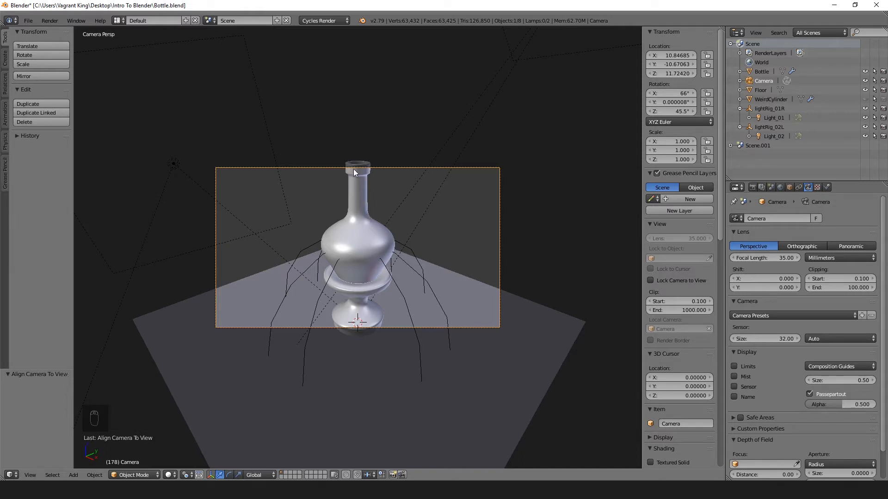
{"action": "key", "text": "g"}
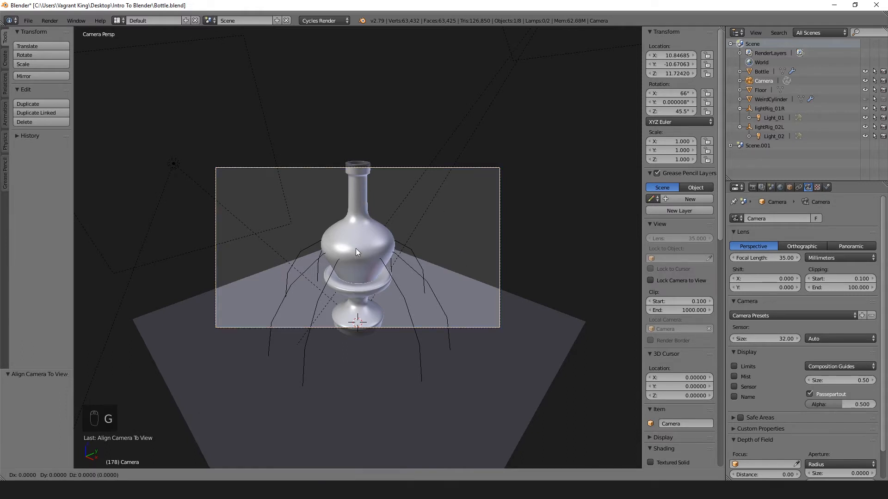
{"action": "middle_click", "coordinate": [356, 250]}
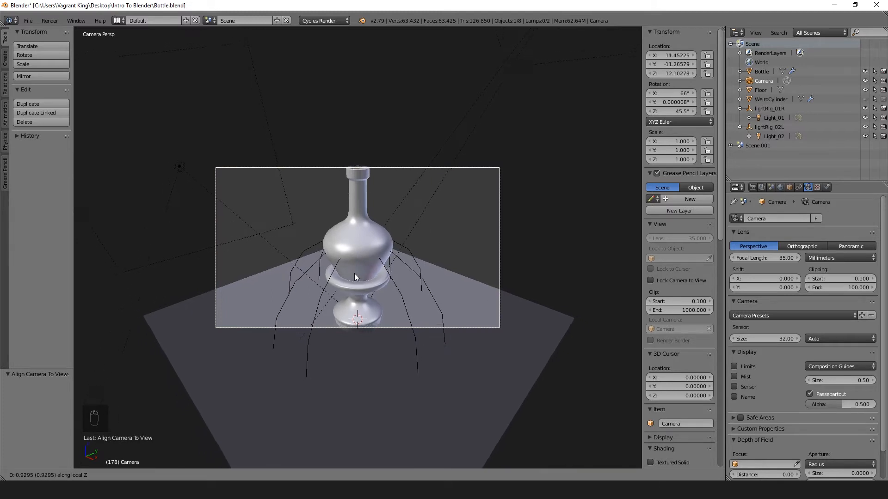
{"action": "right_click", "coordinate": [352, 299]}
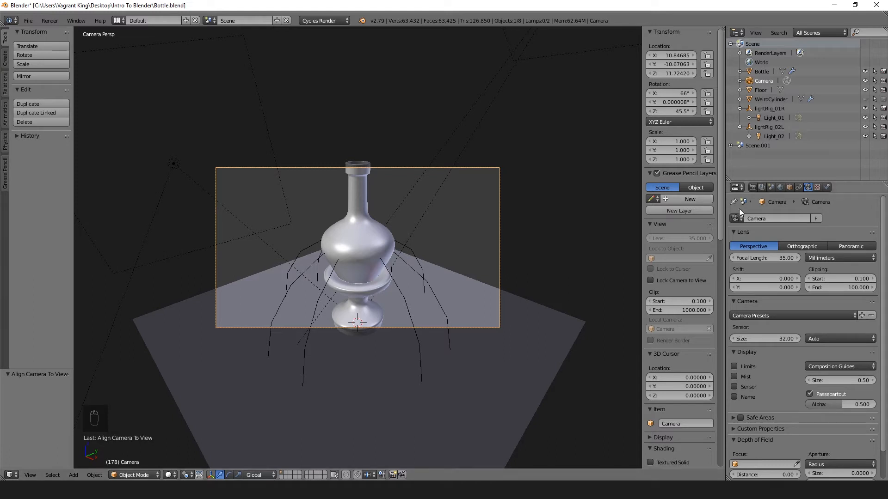
- Set the render resolution's X value to 1080 px for a square frame
{"action": "left_click", "coordinate": [752, 187]}
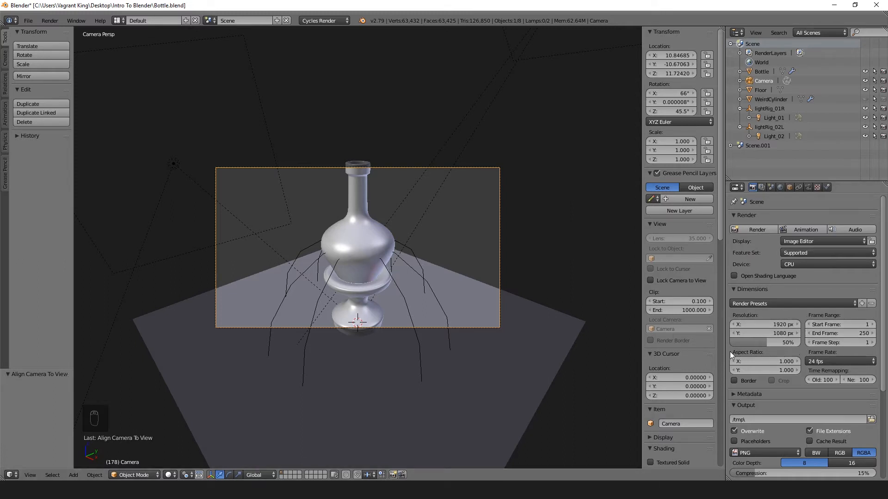
{"action": "left_click", "coordinate": [775, 323]}
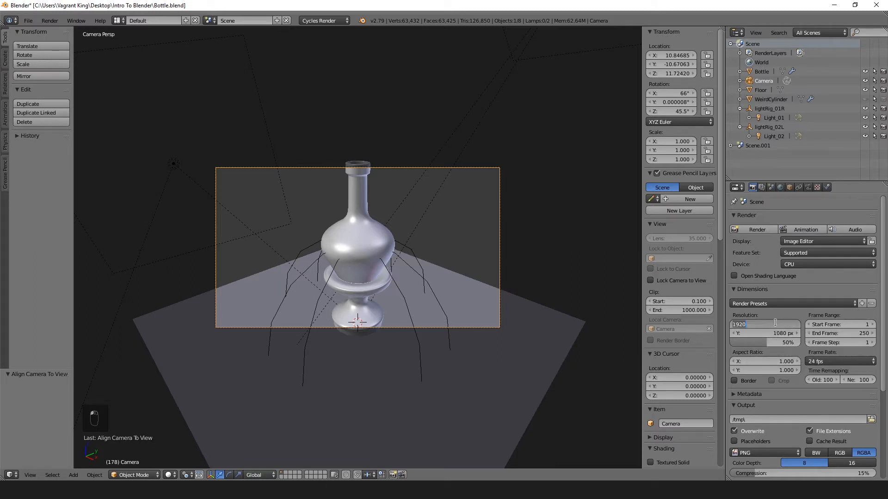
{"action": "type", "text": "1080"}
{"action": "key", "text": "Return"}
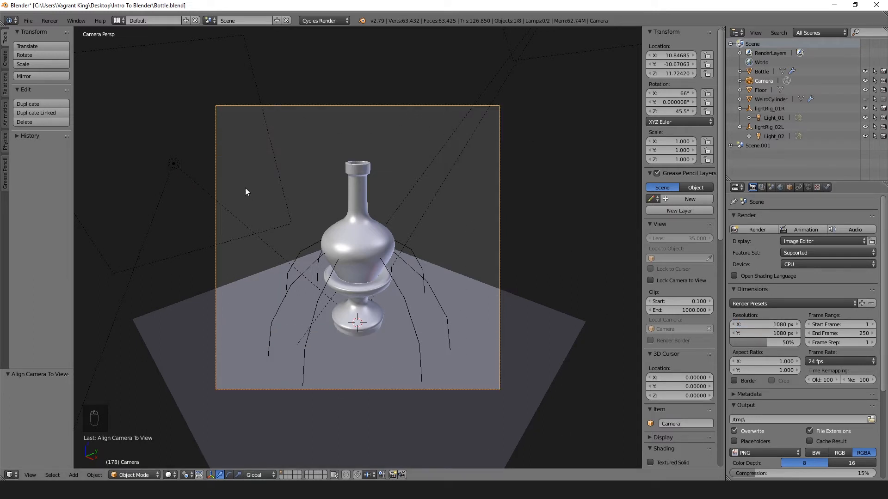
- Preview the camera view in rendered shading and move the camera about -3.252 units along its local Z axis
{"action": "key", "text": "shift+z"}
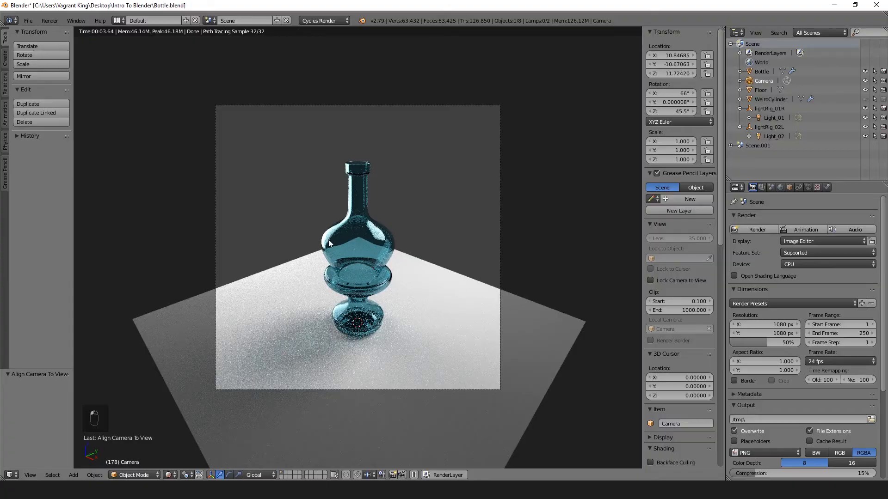
{"action": "key", "text": "g"}
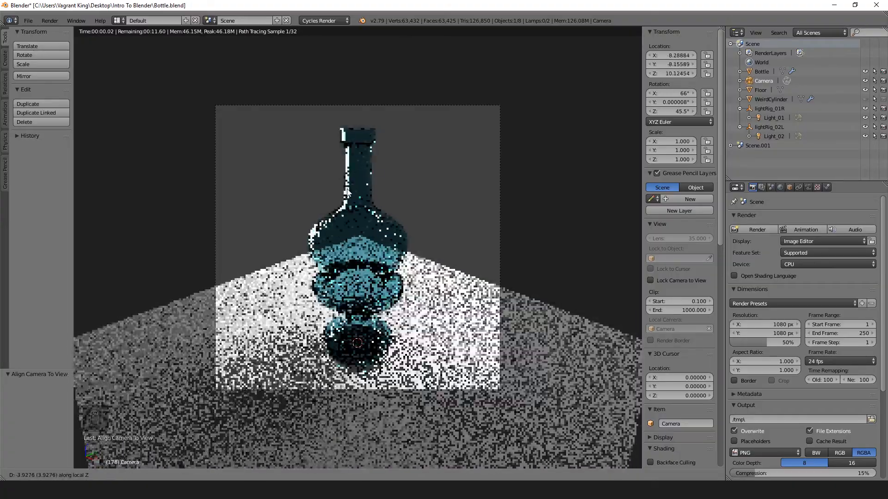
{"action": "left_click", "coordinate": [349, 218]}
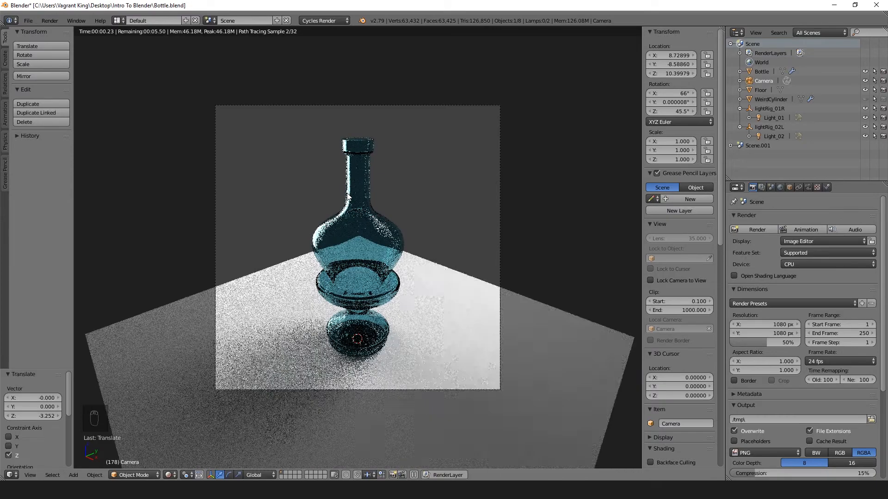
- Nudge the camera about -0.039 units along its local Z axis
{"action": "key", "text": "g"}
{"action": "left_click", "coordinate": [357, 239]}
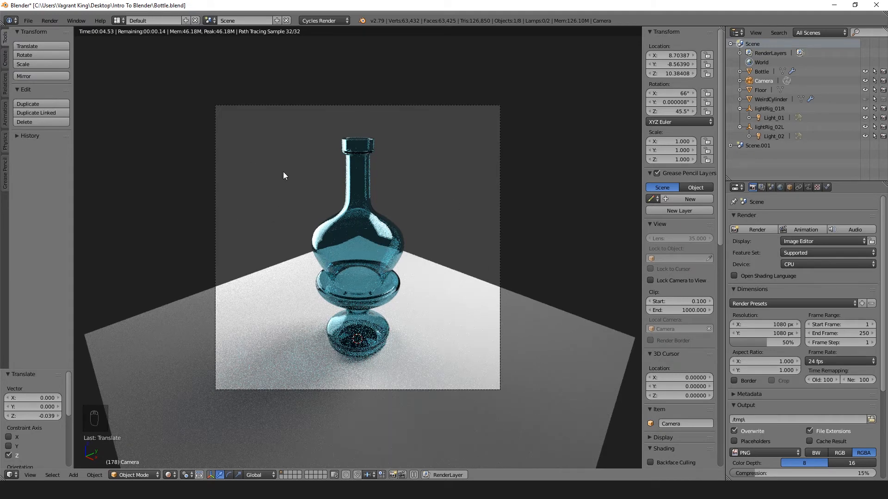
- Set the render resolution scale to 100% for the 1080 by 1080 px frame
{"action": "left_click", "coordinate": [786, 343]}
{"action": "left_click", "coordinate": [762, 350]}
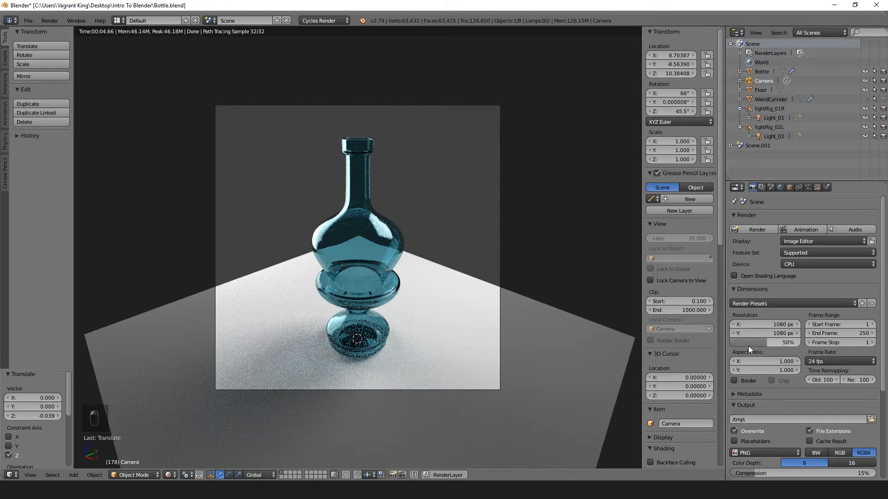
{"action": "left_click", "coordinate": [776, 342]}
{"action": "type", "text": "100"}
{"action": "key", "text": "Return"}
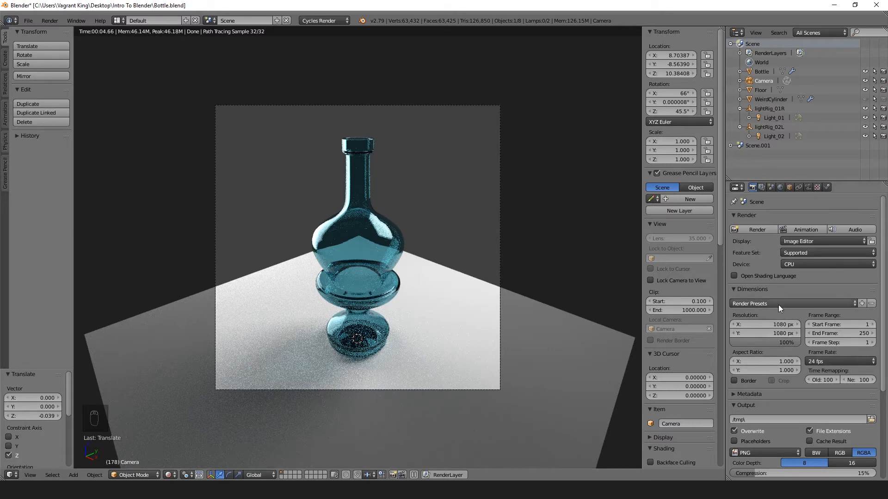
- Set the Cycles render device to GPU Compute
{"action": "left_click", "coordinate": [801, 265]}
{"action": "left_click", "coordinate": [788, 263]}
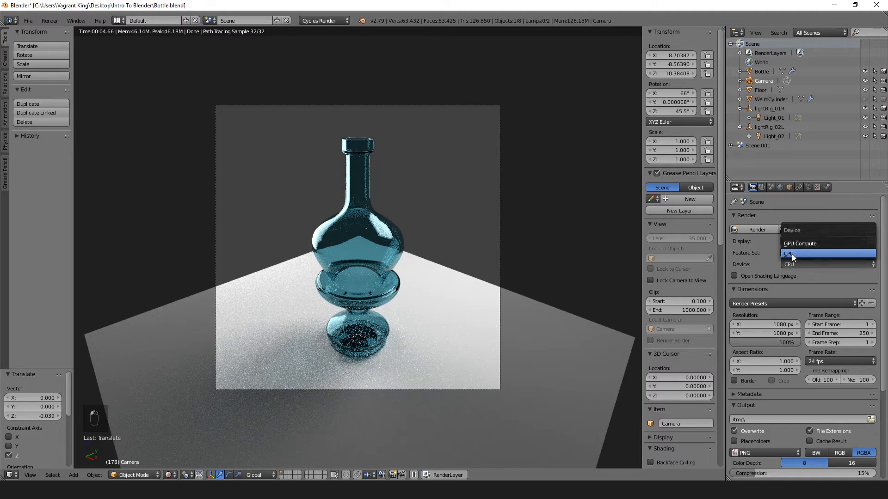
{"action": "left_click", "coordinate": [795, 244]}
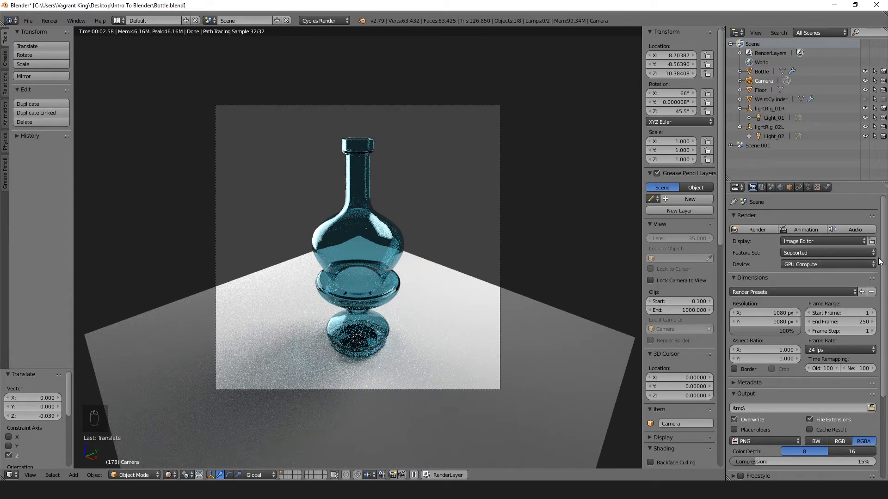
- Apply the Final sampling preset in the render settings
{"action": "scroll", "coordinate": [788, 252], "scroll_direction": "down", "scroll_amount": 1}
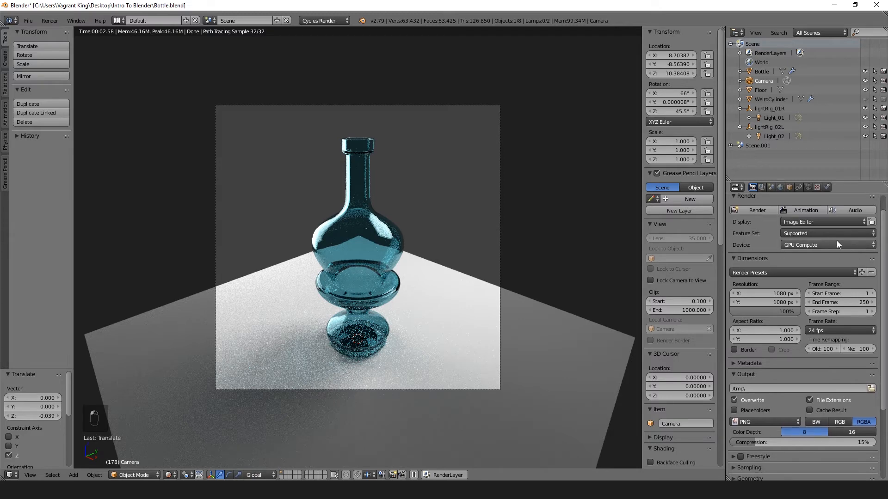
{"action": "mouse_move", "coordinate": [884, 241]}
{"action": "left_mouse_down"}
{"action": "mouse_move", "coordinate": [885, 257]}
{"action": "mouse_move", "coordinate": [884, 232]}
{"action": "mouse_move", "coordinate": [881, 243]}
{"action": "left_mouse_up"}
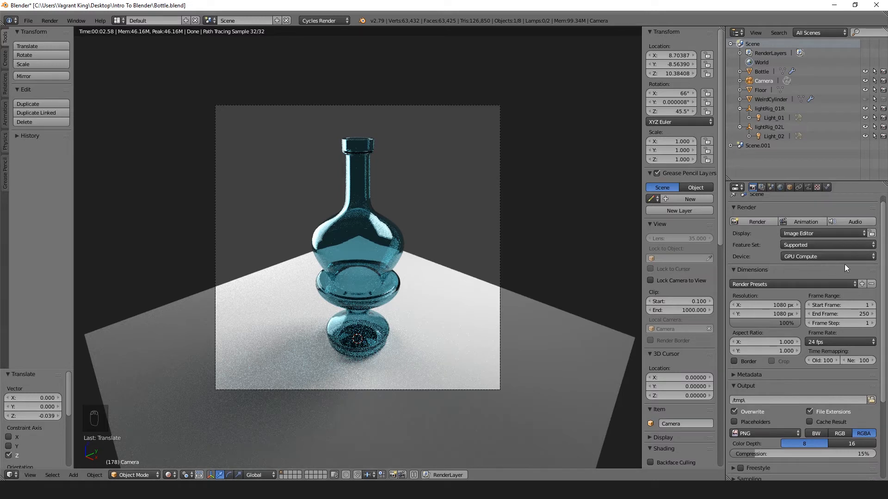
{"action": "left_click_drag", "start_coordinate": [884, 255], "coordinate": [883, 329]}
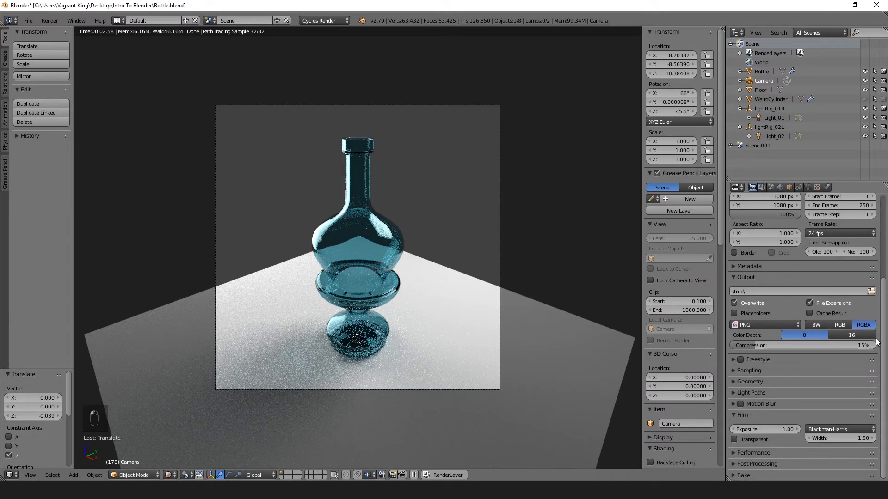
{"action": "left_click", "coordinate": [745, 371]}
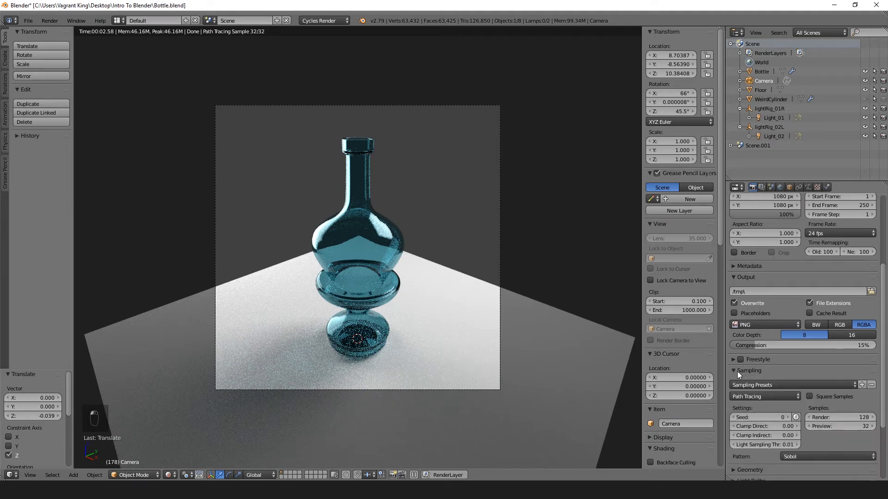
{"action": "left_click", "coordinate": [755, 385]}
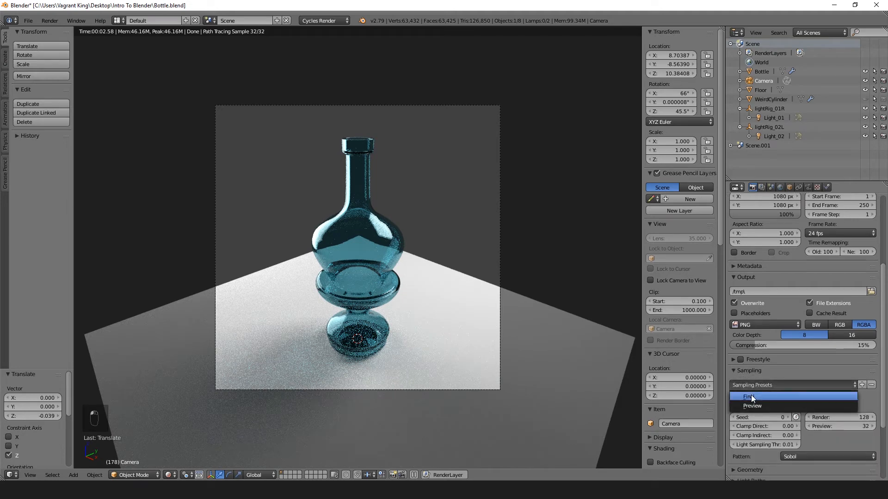
{"action": "left_click", "coordinate": [749, 396]}
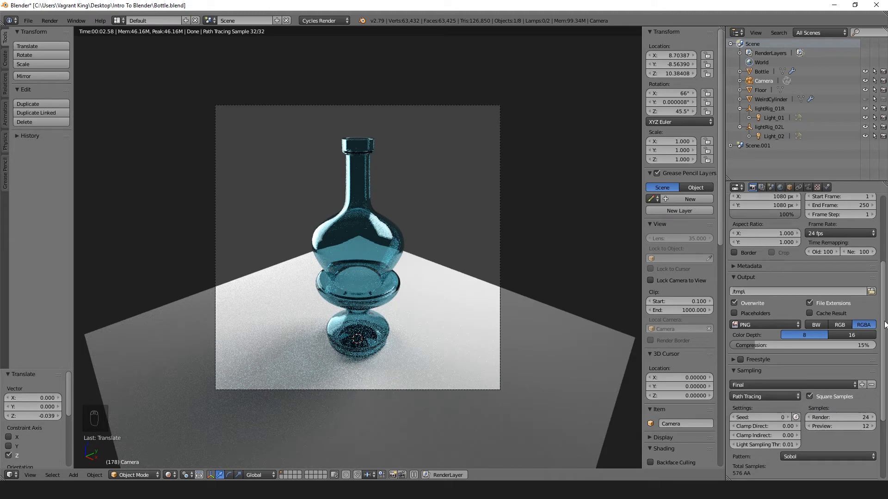
{"action": "left_click_drag", "start_coordinate": [883, 326], "coordinate": [884, 250]}
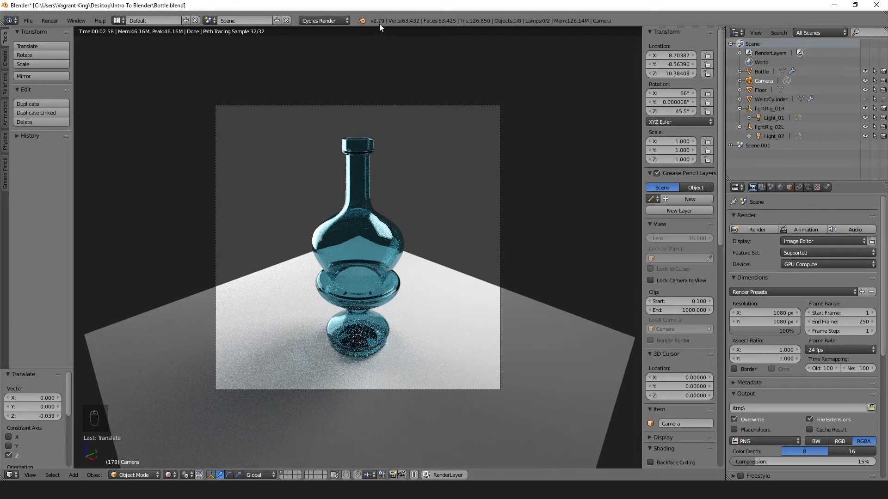
- Enable denoising for the render layer and render the still image from the camera
{"action": "left_click", "coordinate": [761, 186]}
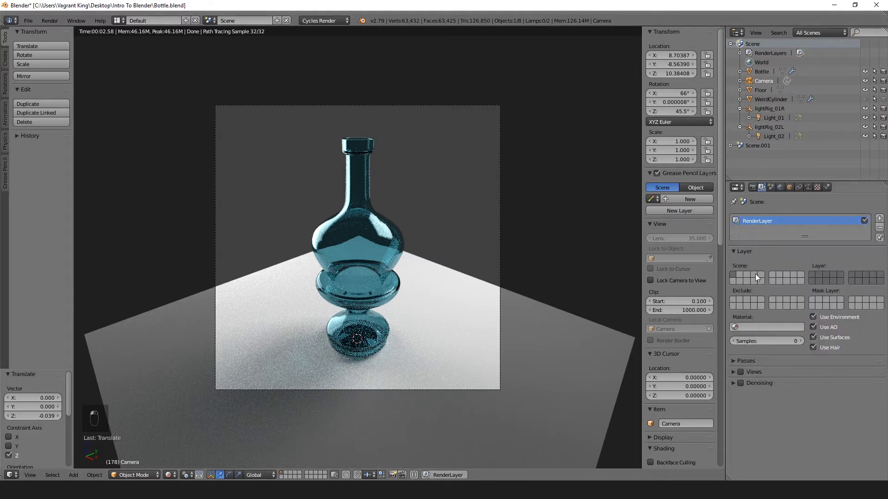
{"action": "left_click", "coordinate": [741, 383]}
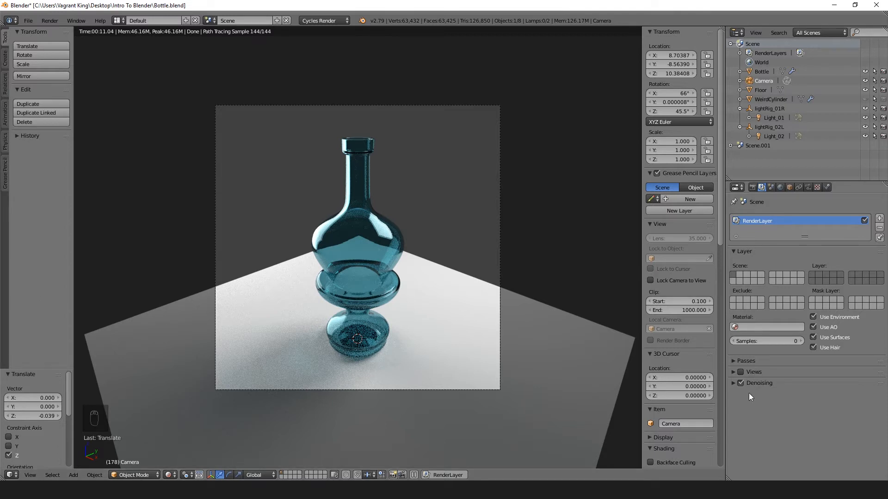
{"action": "left_click", "coordinate": [752, 188]}
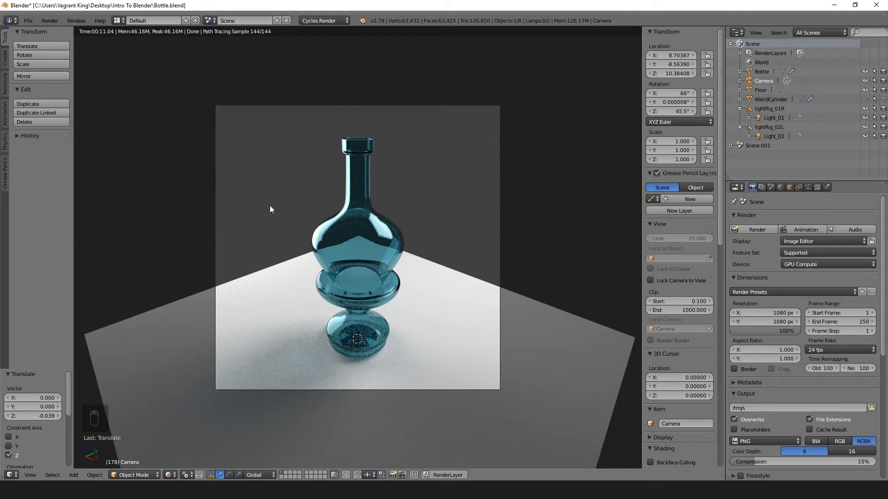
{"action": "left_click", "coordinate": [757, 230]}
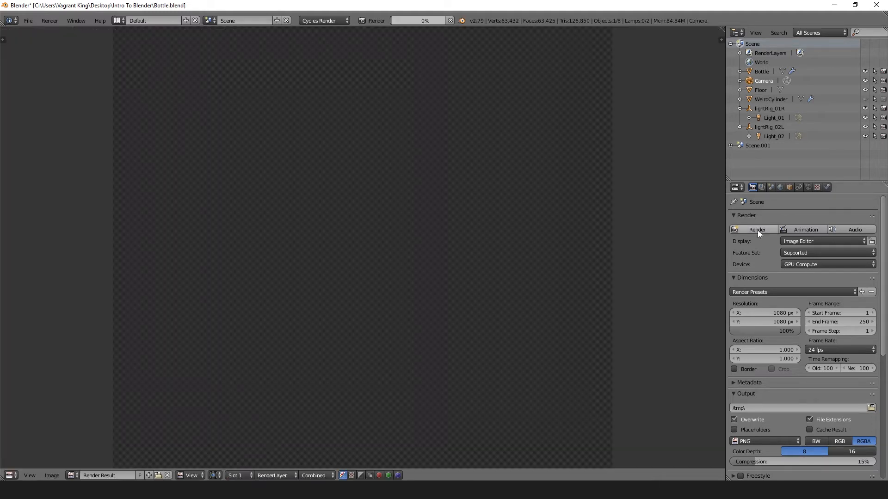
{"action": "left_click", "coordinate": [12, 474]}
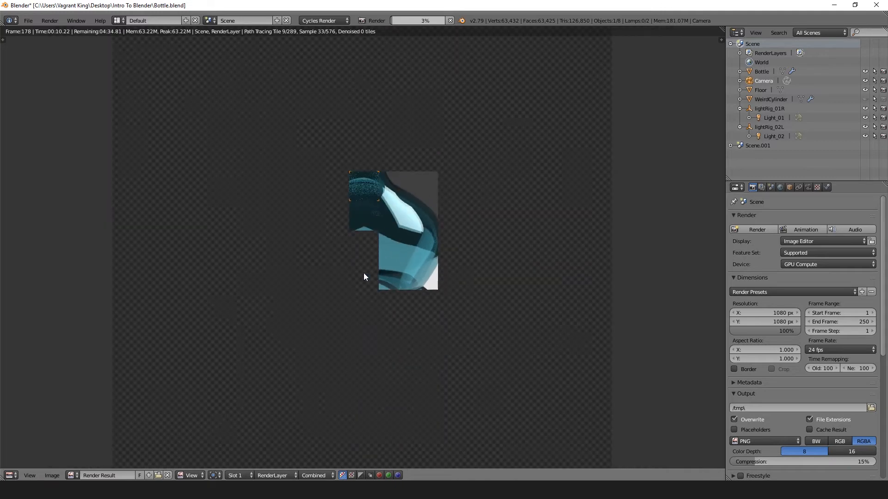
- Examine the rendered bottle up close and as a whole, checking the glass, highlights, shadows and floor
{"action": "scroll", "coordinate": [335, 260], "scroll_direction": "down", "scroll_amount": 2}
{"action": "scroll", "coordinate": [334, 257], "scroll_direction": "up", "scroll_amount": 1}
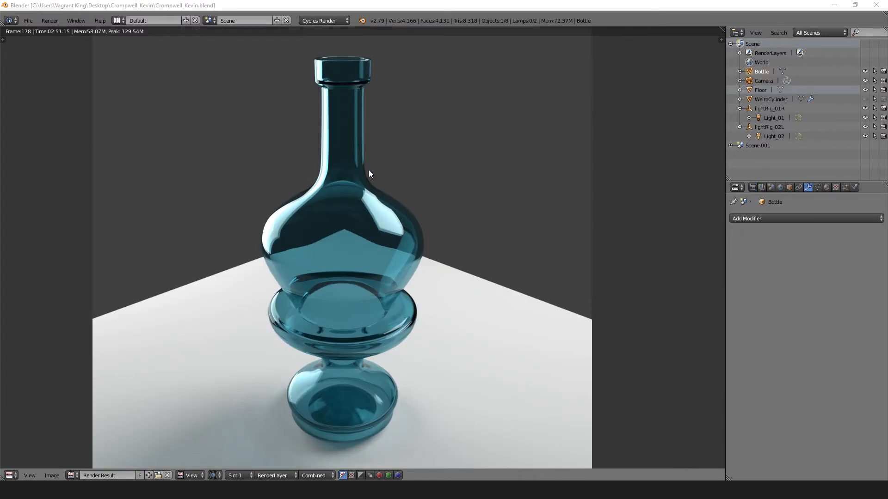
{"action": "middle_click_drag", "start_coordinate": [252, 256], "coordinate": [259, 224]}
{"action": "middle_click_drag", "start_coordinate": [374, 164], "coordinate": [386, 183]}
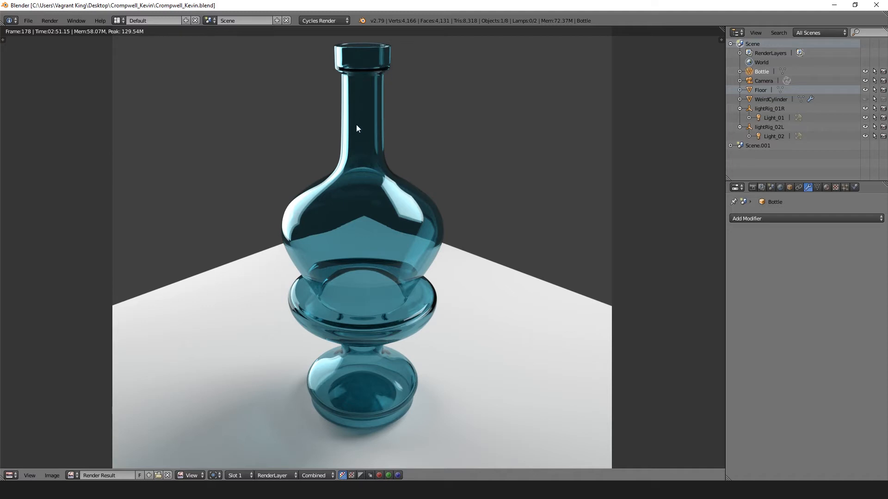
{"action": "middle_click_drag", "start_coordinate": [331, 48], "coordinate": [331, 92]}
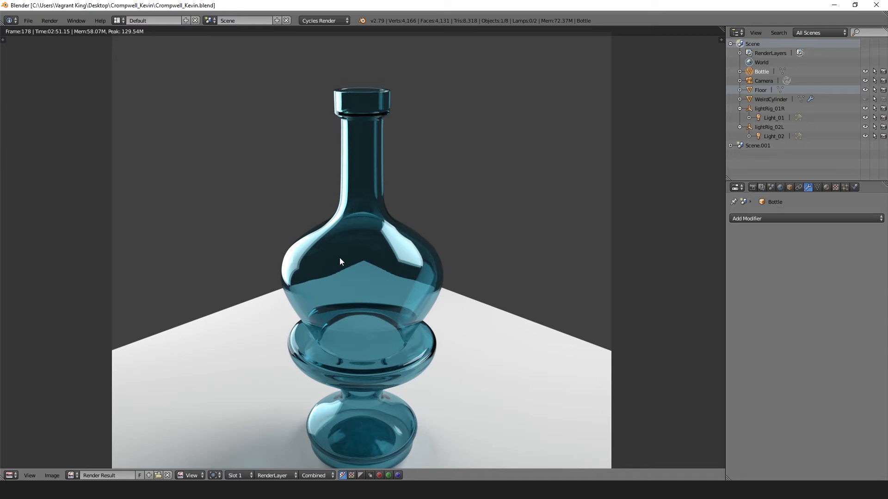
{"action": "middle_click_drag", "start_coordinate": [339, 260], "coordinate": [300, 175]}
{"action": "scroll", "coordinate": [213, 274], "scroll_direction": "down", "scroll_amount": 3}
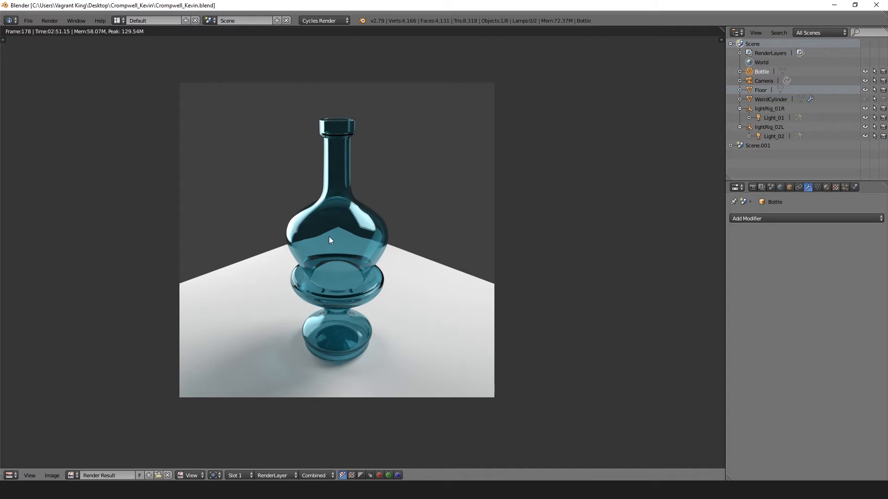
{"action": "mouse_move", "coordinate": [329, 239]}
{"action": "middle_mouse_down"}
{"action": "mouse_move", "coordinate": [300, 247]}
{"action": "mouse_move", "coordinate": [323, 244]}
{"action": "mouse_move", "coordinate": [337, 225]}
{"action": "middle_mouse_up"}
{"action": "scroll", "coordinate": [301, 234], "scroll_direction": "up", "scroll_amount": 1}
{"action": "scroll", "coordinate": [345, 243], "scroll_direction": "up", "scroll_amount": 1}
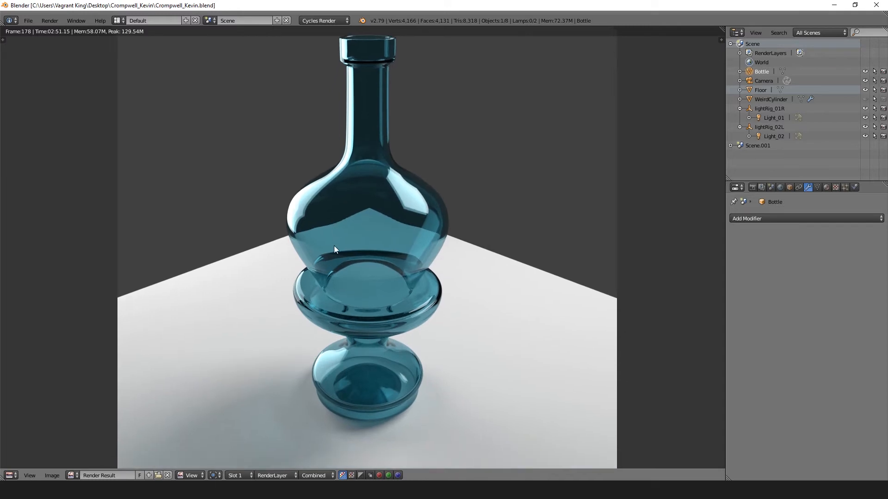
{"action": "middle_click_drag", "start_coordinate": [336, 175], "coordinate": [336, 195]}
{"action": "middle_click_drag", "start_coordinate": [348, 102], "coordinate": [348, 137]}
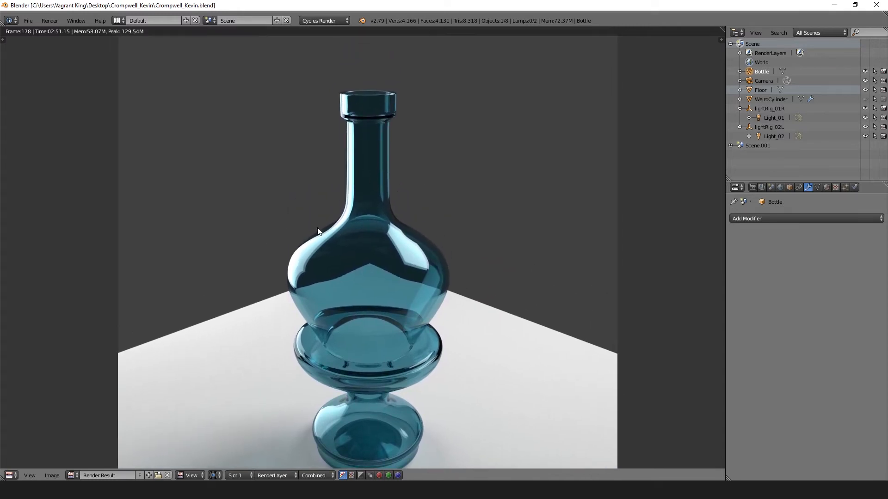
{"action": "middle_click_drag", "start_coordinate": [409, 279], "coordinate": [409, 216]}
{"action": "scroll", "coordinate": [371, 202], "scroll_direction": "down", "scroll_amount": 1}
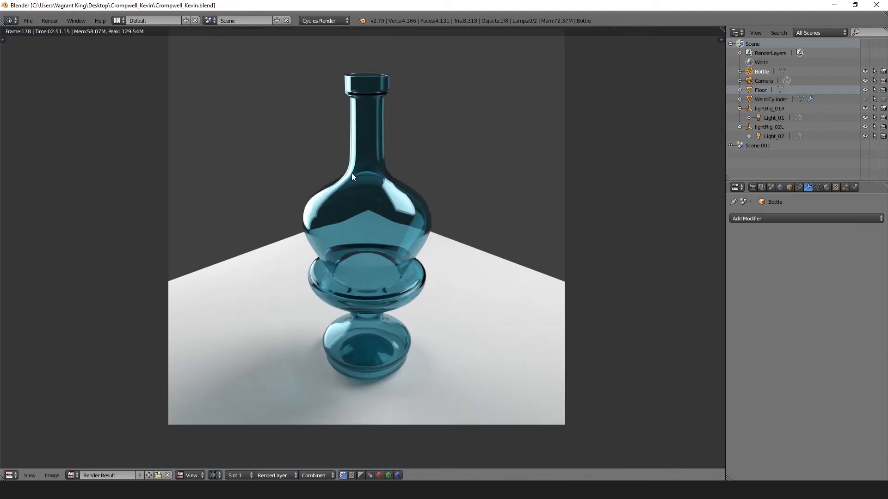
{"action": "mouse_move", "coordinate": [351, 173]}
{"action": "middle_mouse_down"}
{"action": "mouse_move", "coordinate": [352, 210]}
{"action": "mouse_move", "coordinate": [357, 174]}
{"action": "middle_mouse_up"}
{"action": "scroll", "coordinate": [352, 210], "scroll_direction": "up", "scroll_amount": 1}
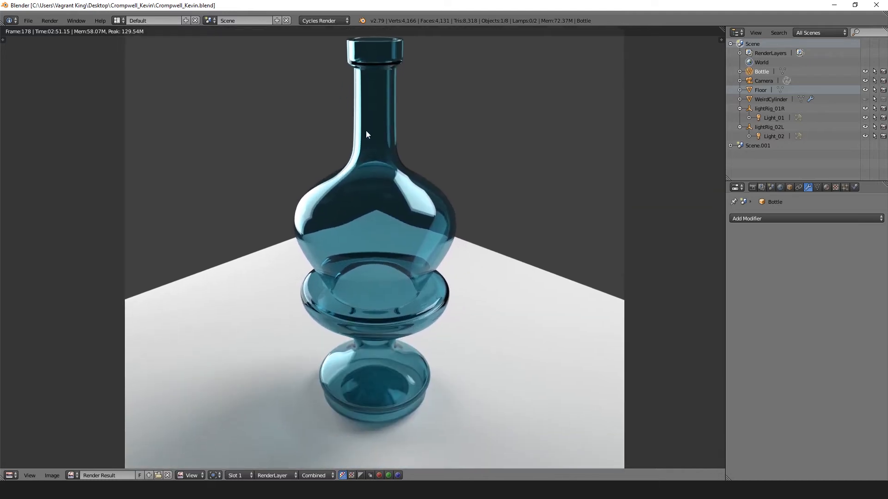
{"action": "middle_click_drag", "start_coordinate": [365, 131], "coordinate": [374, 175]}
{"action": "scroll", "coordinate": [374, 178], "scroll_direction": "down", "scroll_amount": 1}
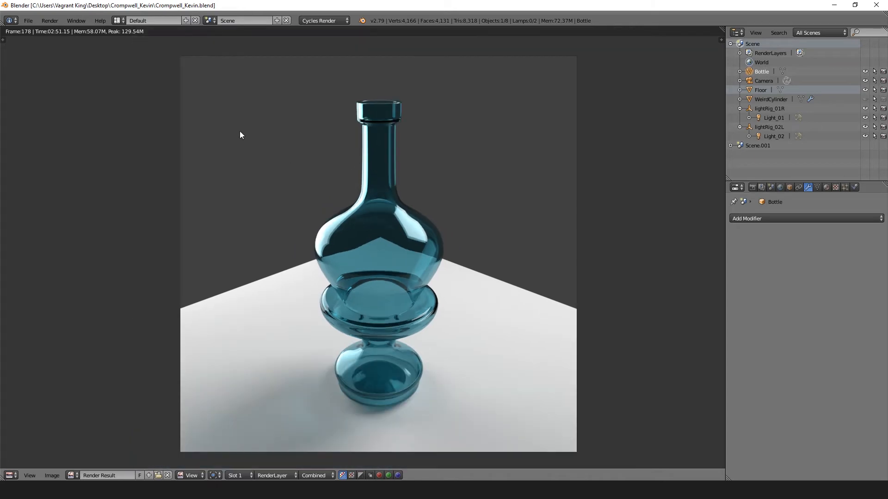
{"action": "scroll", "coordinate": [368, 250], "scroll_direction": "up", "scroll_amount": 1}
{"action": "middle_click_drag", "start_coordinate": [384, 191], "coordinate": [396, 222]}
{"action": "scroll", "coordinate": [404, 191], "scroll_direction": "down", "scroll_amount": 1}
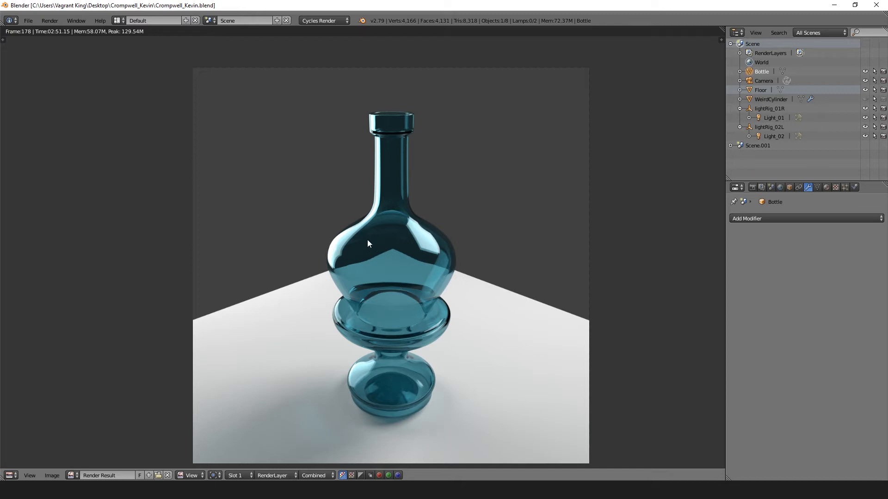
{"action": "mouse_move", "coordinate": [367, 240]}
{"action": "middle_mouse_down"}
{"action": "mouse_move", "coordinate": [367, 218]}
{"action": "mouse_move", "coordinate": [390, 226]}
{"action": "mouse_move", "coordinate": [358, 223]}
{"action": "mouse_move", "coordinate": [370, 223]}
{"action": "middle_mouse_up"}
{"action": "scroll", "coordinate": [368, 239], "scroll_direction": "up", "scroll_amount": 1}
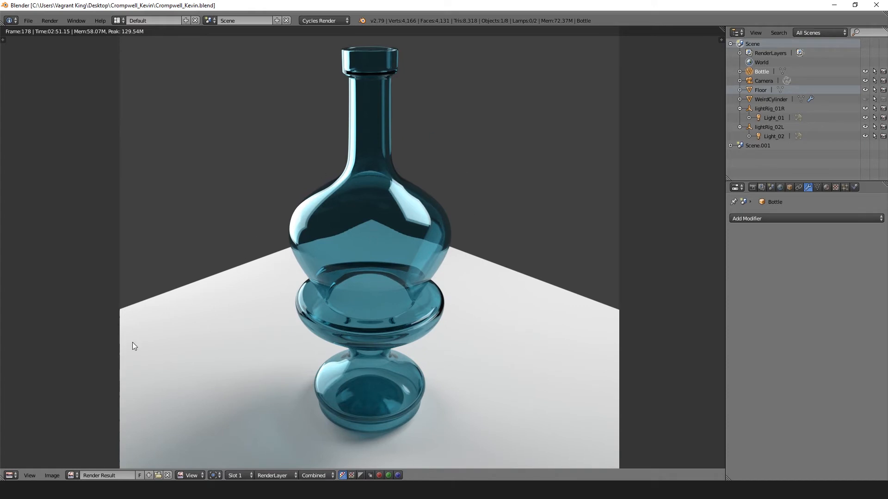
- Begin saving the render result as an image file
{"action": "left_click", "coordinate": [51, 475]}
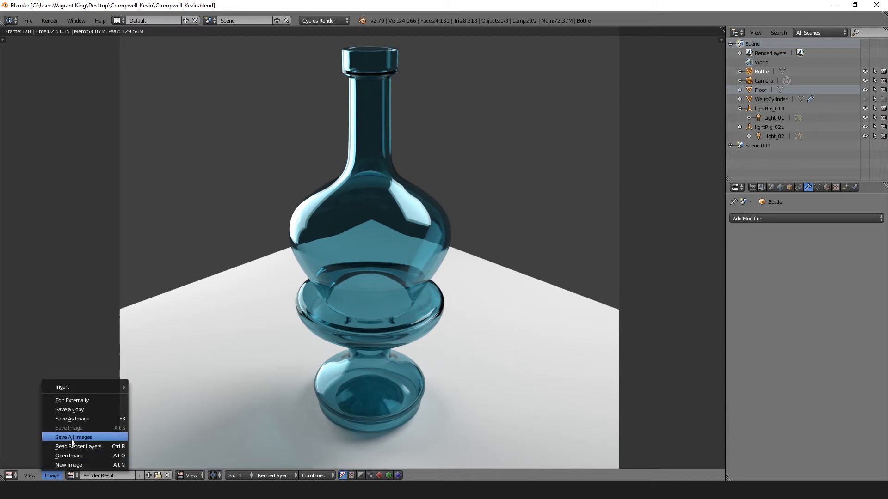
{"action": "left_click", "coordinate": [73, 419]}
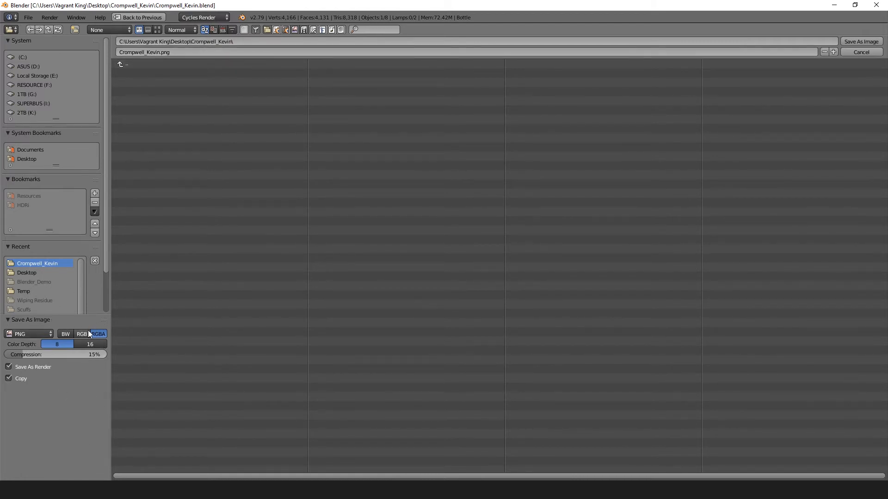
- Set the output image format to JPEG with 100% quality
{"action": "left_click", "coordinate": [34, 335]}
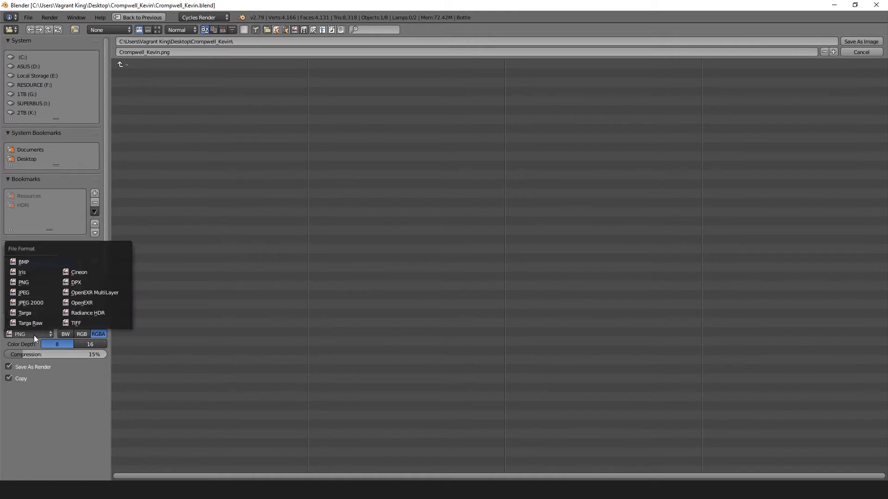
{"action": "left_click", "coordinate": [34, 292]}
{"action": "left_click", "coordinate": [85, 346]}
{"action": "type", "text": "100"}
{"action": "key", "text": "Return"}
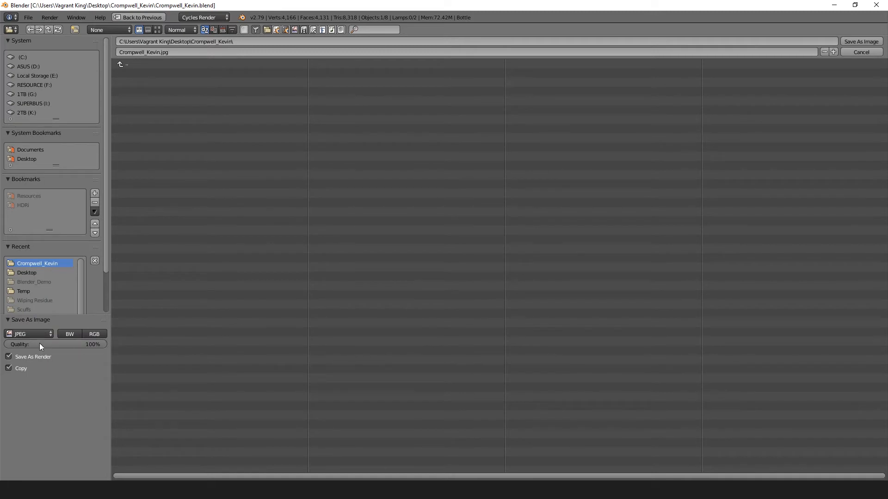
- Set the image format to PNG with RGB colour and save the render in the project folder
{"action": "left_click", "coordinate": [33, 335]}
{"action": "left_click", "coordinate": [23, 288]}
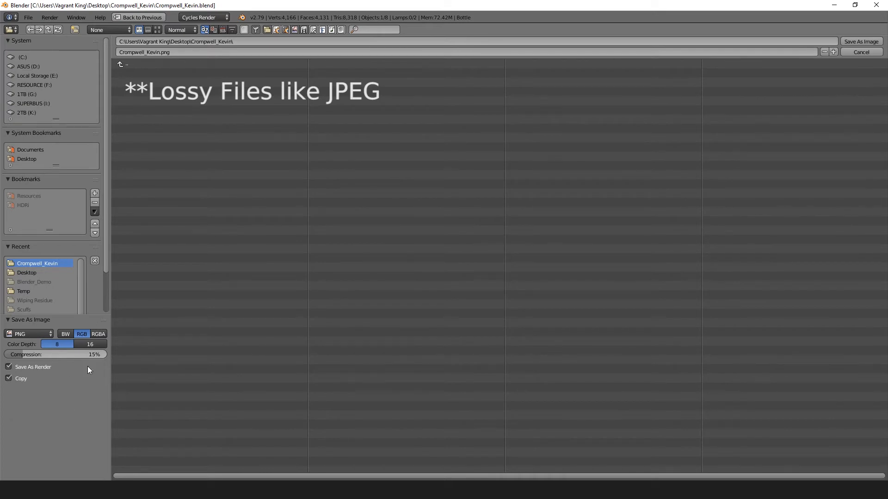
{"action": "left_click", "coordinate": [853, 41]}
- Open the project folder on the Desktop in File Explorer to check the saved PNG, and return to Blender
{"action": "key", "text": "super+e"}
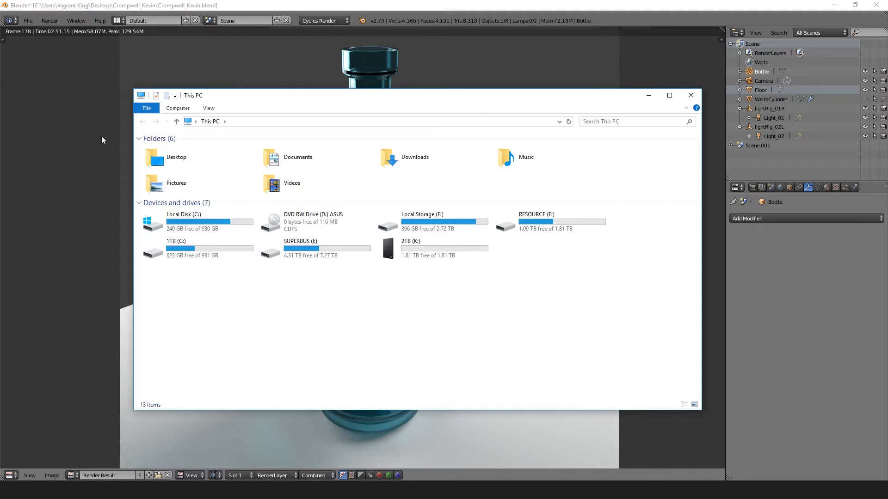
{"action": "left_click", "coordinate": [176, 166]}
{"action": "double_click", "coordinate": [176, 166]}
{"action": "left_click", "coordinate": [174, 170]}
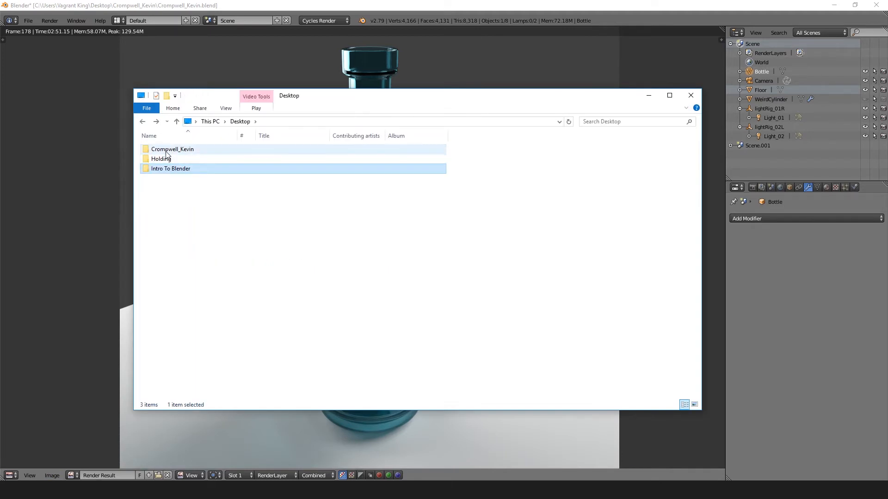
{"action": "double_click", "coordinate": [166, 148]}
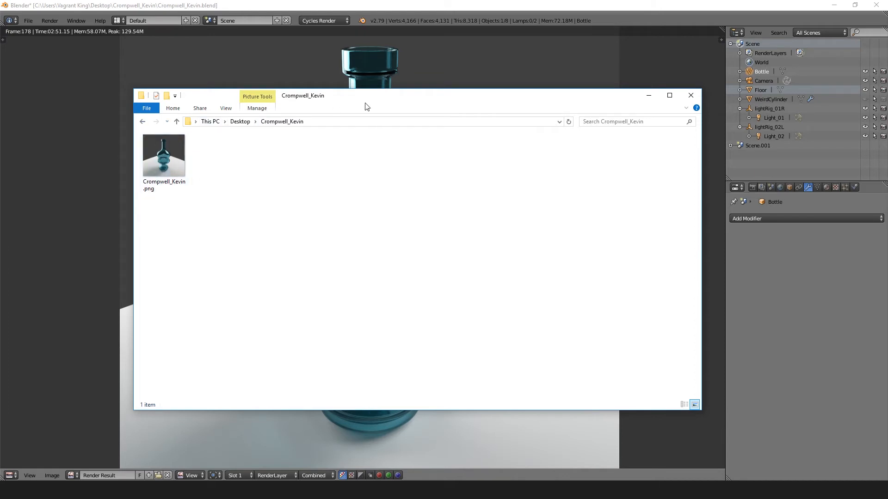
{"action": "left_click_drag", "start_coordinate": [372, 103], "coordinate": [0, 97]}
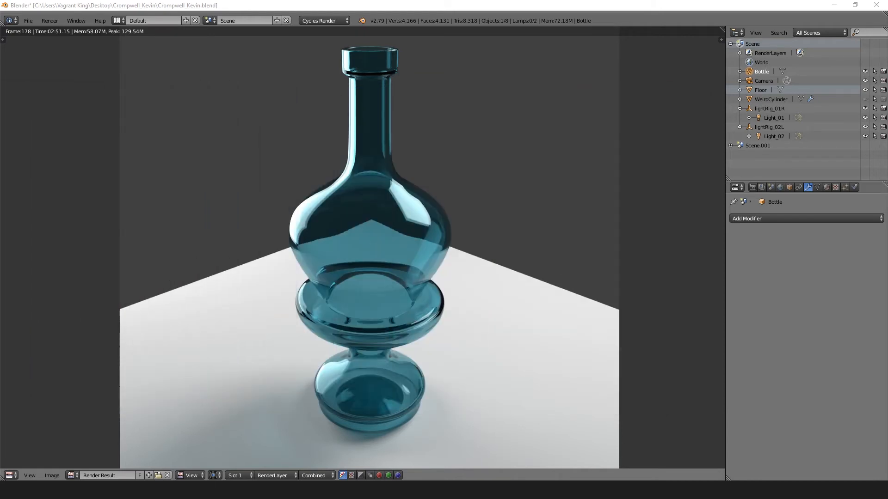
{"action": "left_click", "coordinate": [104, 285]}
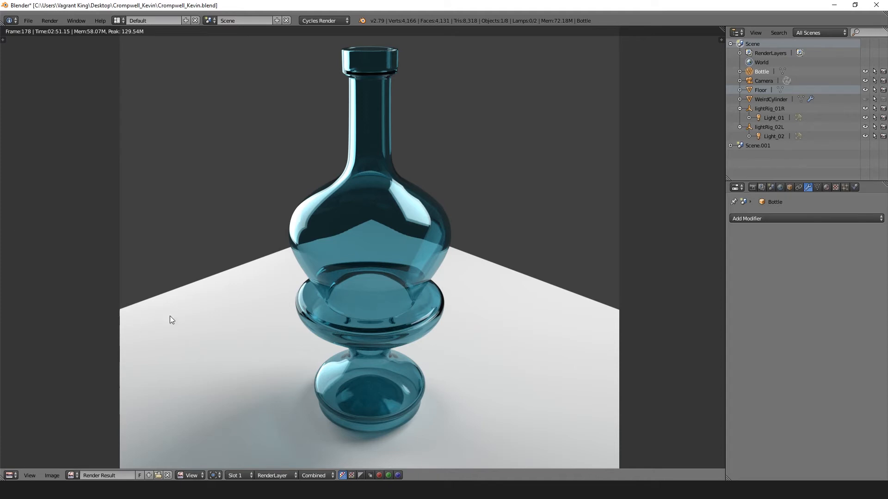
- Switch the render area to the 3D View and hide the camera, floor and both light rigs, leaving only the bottle
{"action": "left_click", "coordinate": [14, 475]}
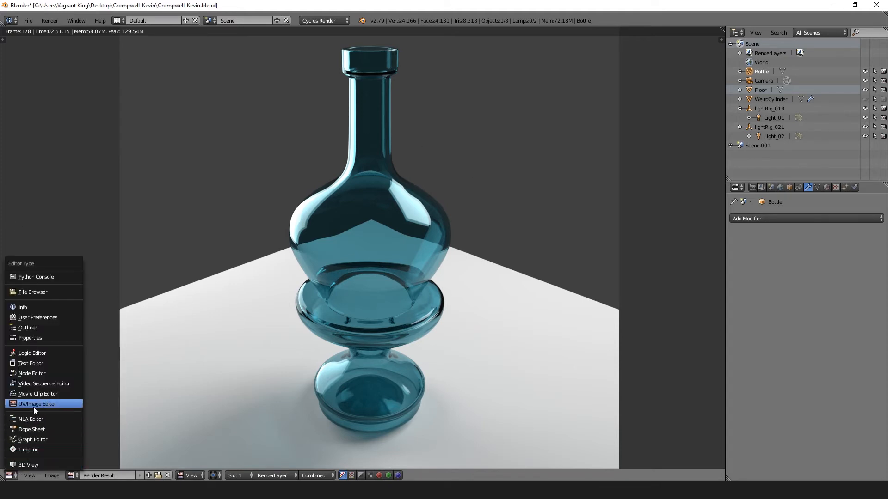
{"action": "left_click", "coordinate": [23, 465]}
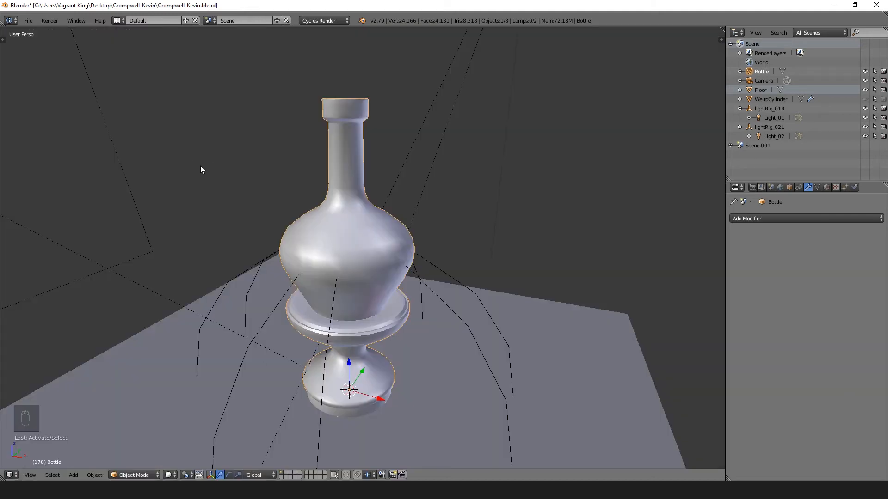
{"action": "scroll", "coordinate": [183, 237], "scroll_direction": "down", "scroll_amount": 5}
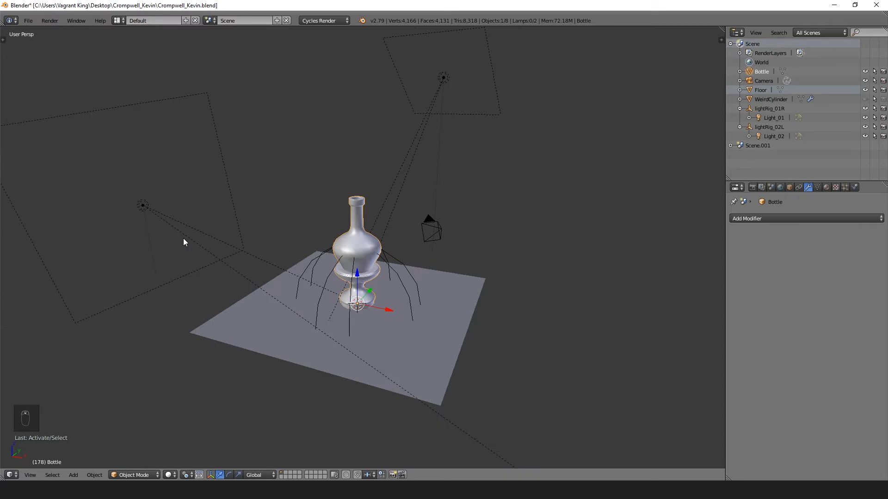
{"action": "scroll", "coordinate": [183, 237], "scroll_direction": "up", "scroll_amount": 2}
{"action": "middle_click_drag", "start_coordinate": [358, 240], "coordinate": [337, 243]}
{"action": "middle_click_drag", "start_coordinate": [422, 240], "coordinate": [377, 204]}
{"action": "scroll", "coordinate": [376, 238], "scroll_direction": "down", "scroll_amount": 3}
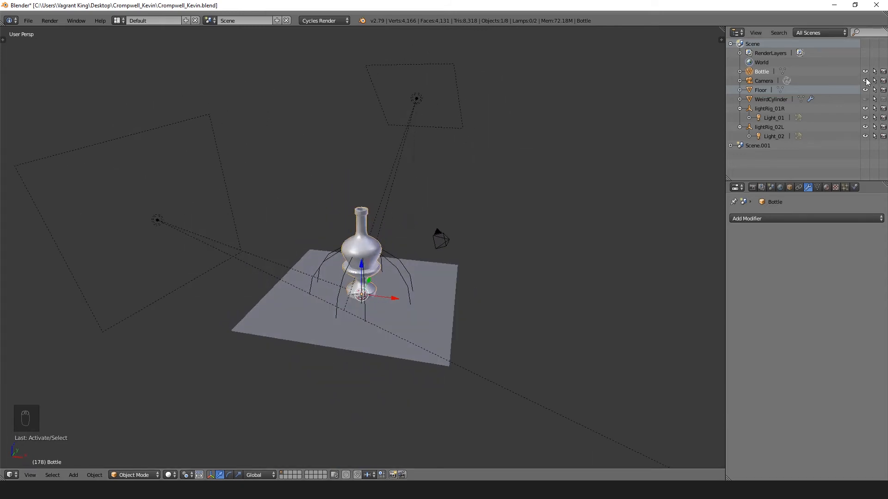
{"action": "left_click_drag", "start_coordinate": [864, 81], "coordinate": [864, 136]}
{"action": "scroll", "coordinate": [375, 298], "scroll_direction": "up", "scroll_amount": 8}
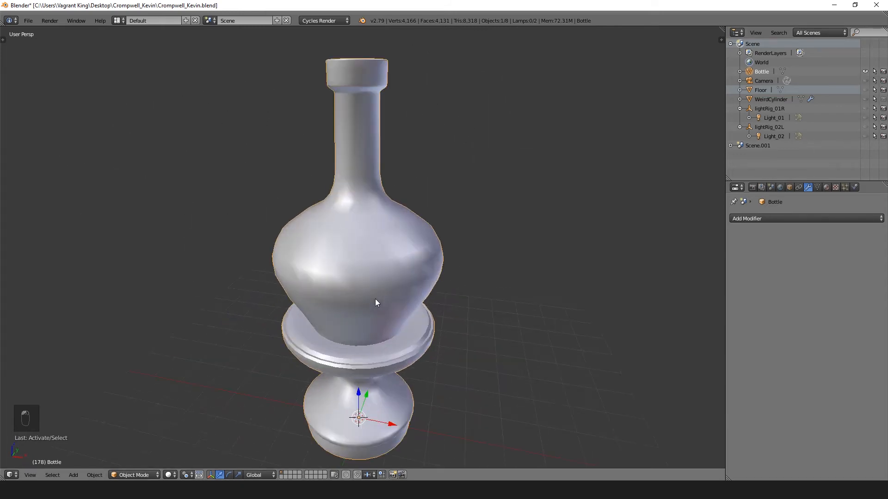
- Set the viewport shading to Wireframe and deselect the bottle
{"action": "key", "text": "z"}
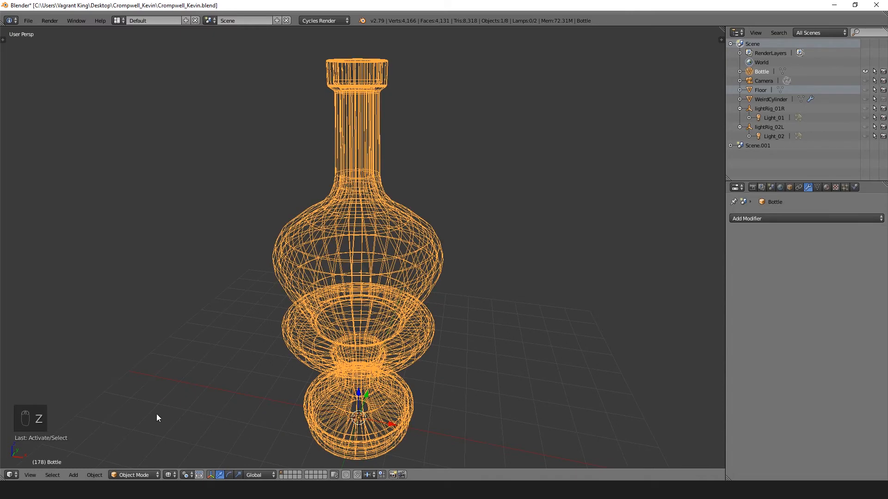
{"action": "left_click", "coordinate": [171, 475]}
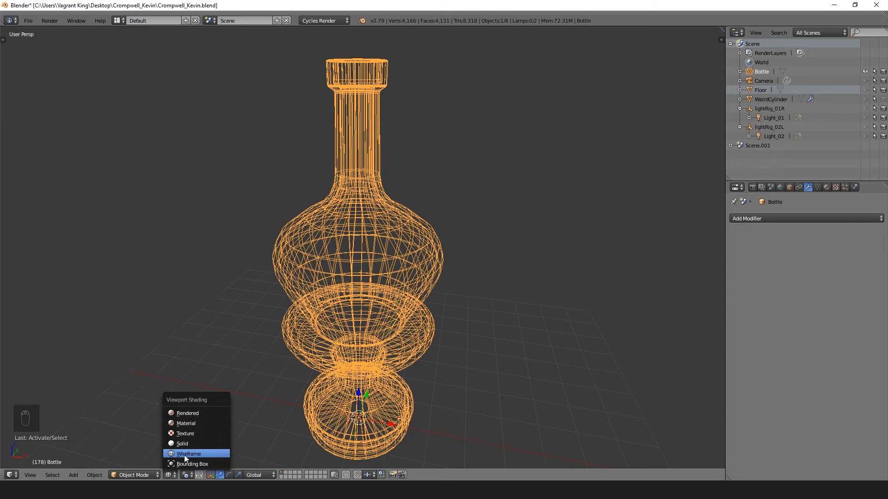
{"action": "left_click", "coordinate": [201, 453]}
{"action": "key", "text": "a"}
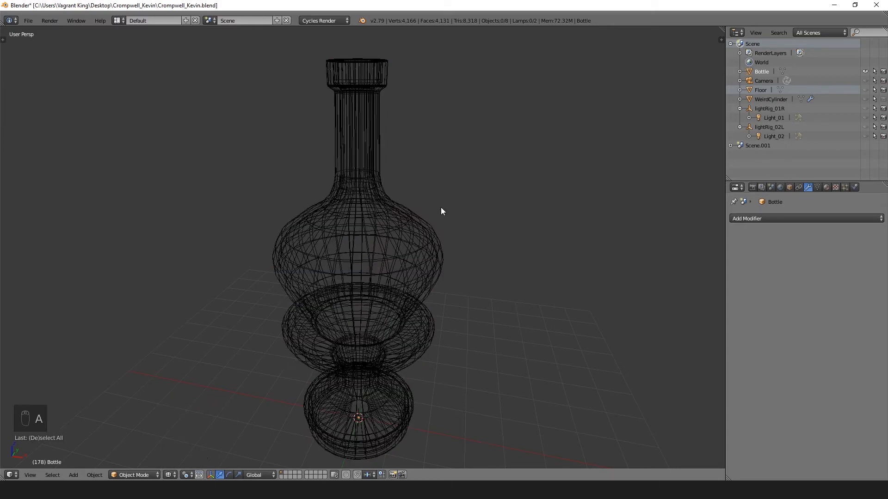
{"action": "middle_click_drag", "start_coordinate": [440, 207], "coordinate": [473, 204]}
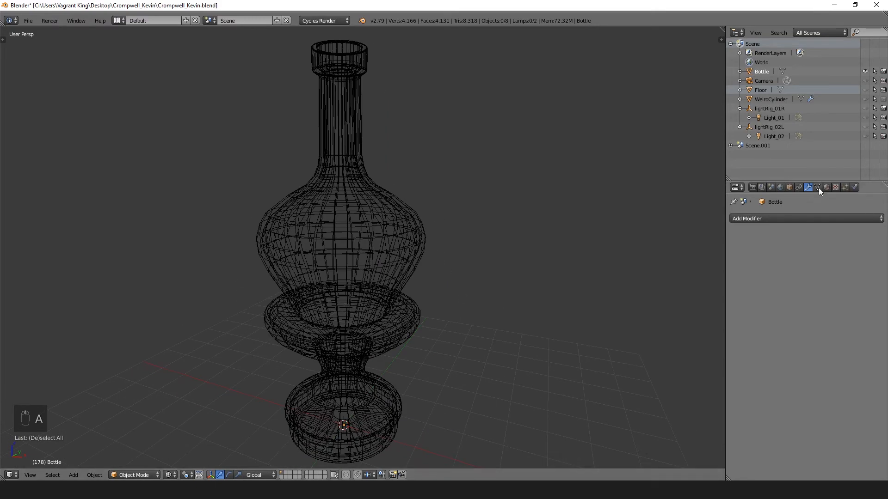
- Add a Subdivision Surface modifier to the bottle
{"action": "left_click", "coordinate": [791, 218]}
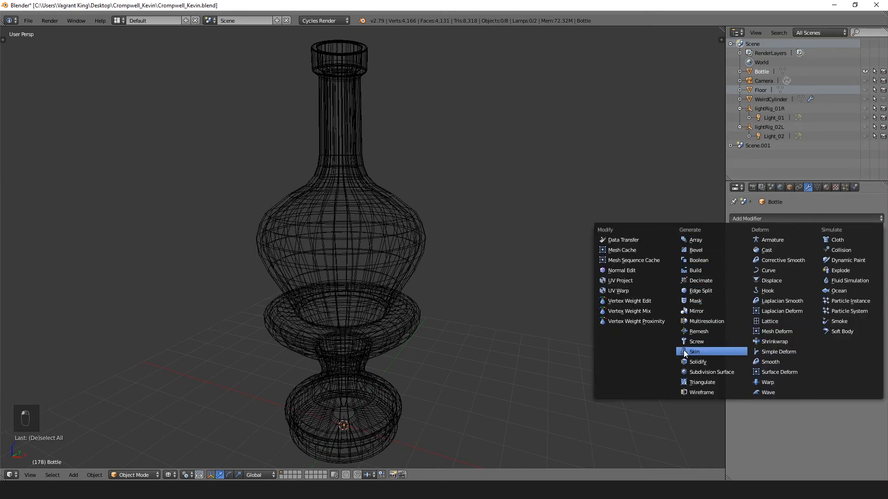
{"action": "left_click", "coordinate": [687, 371]}
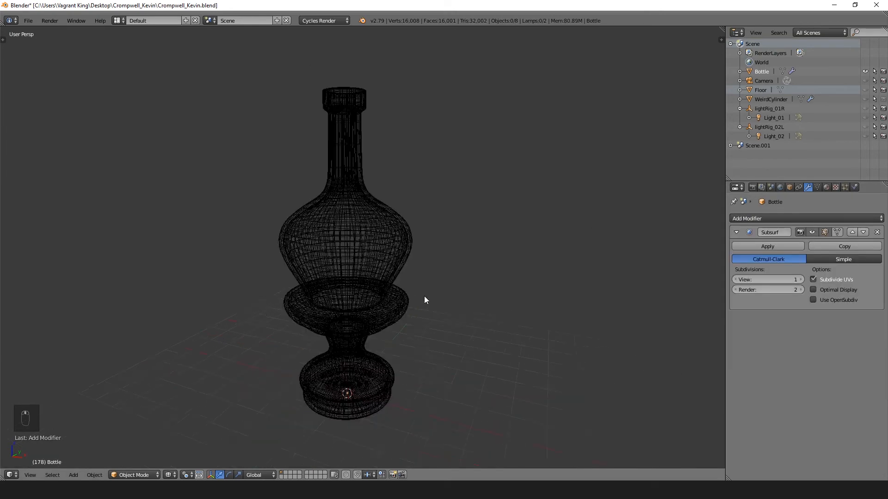
{"action": "middle_click_drag", "start_coordinate": [517, 188], "coordinate": [262, 223]}
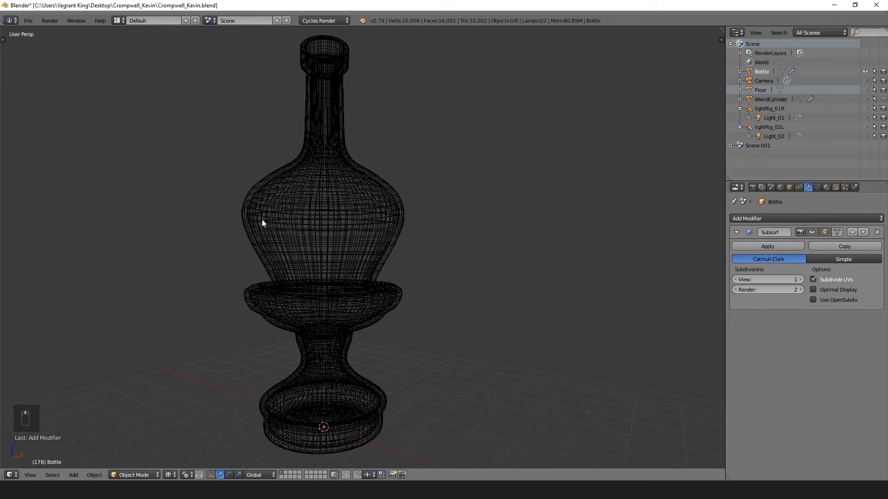
{"action": "middle_click_drag", "start_coordinate": [455, 225], "coordinate": [387, 219]}
- Examine the density of the subdivided wireframe along the bottle's neck, body and base
{"action": "scroll", "coordinate": [387, 217], "scroll_direction": "up", "scroll_amount": 3}
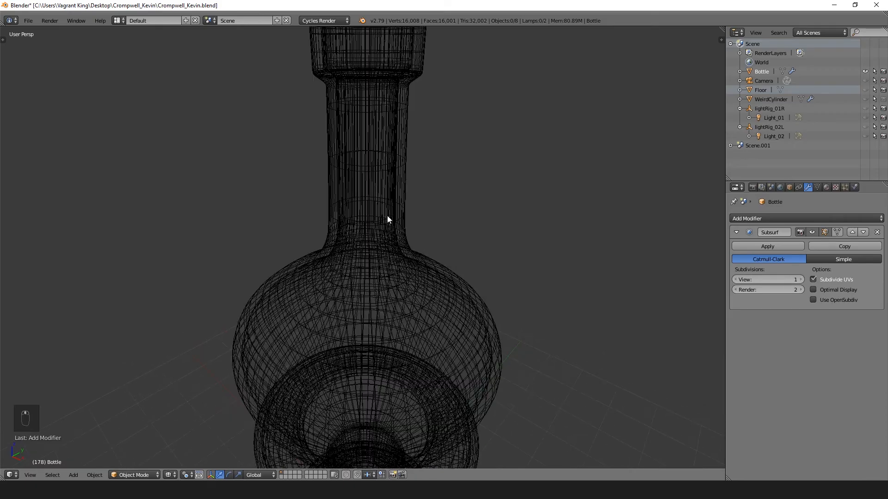
{"action": "middle_click_drag", "start_coordinate": [384, 180], "coordinate": [379, 206], "text": "shift"}
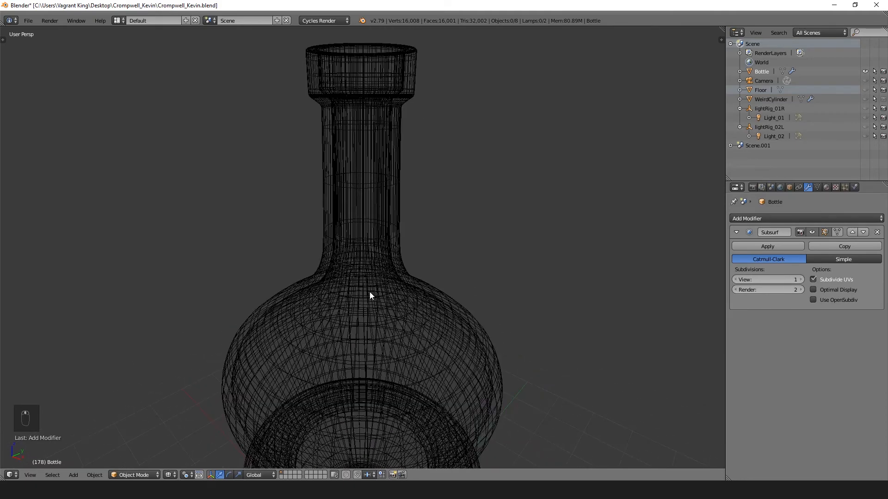
{"action": "middle_click_drag", "start_coordinate": [371, 293], "coordinate": [351, 217]}
{"action": "scroll", "coordinate": [351, 270], "scroll_direction": "down", "scroll_amount": 2}
{"action": "scroll", "coordinate": [350, 270], "scroll_direction": "down", "scroll_amount": 3}
{"action": "scroll", "coordinate": [350, 245], "scroll_direction": "up", "scroll_amount": 3}
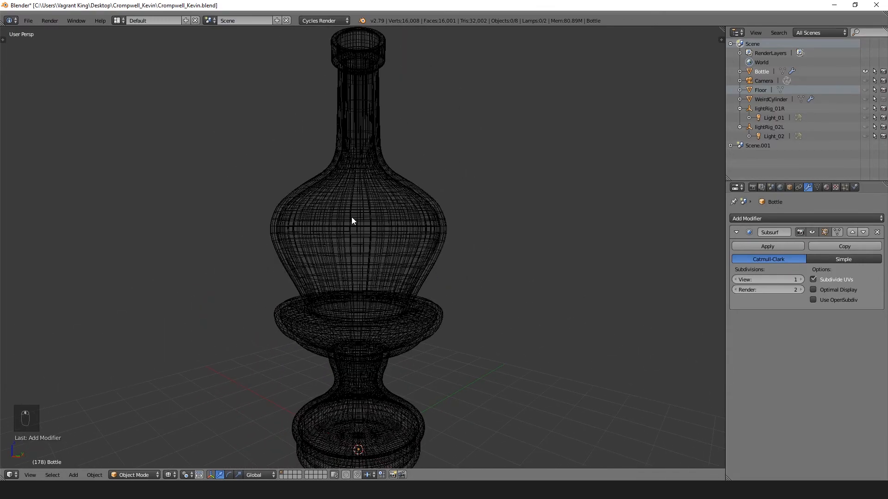
{"action": "scroll", "coordinate": [351, 220], "scroll_direction": "down", "scroll_amount": 1}
{"action": "scroll", "coordinate": [352, 221], "scroll_direction": "up", "scroll_amount": 1}
{"action": "middle_click_drag", "start_coordinate": [351, 218], "coordinate": [350, 212]}
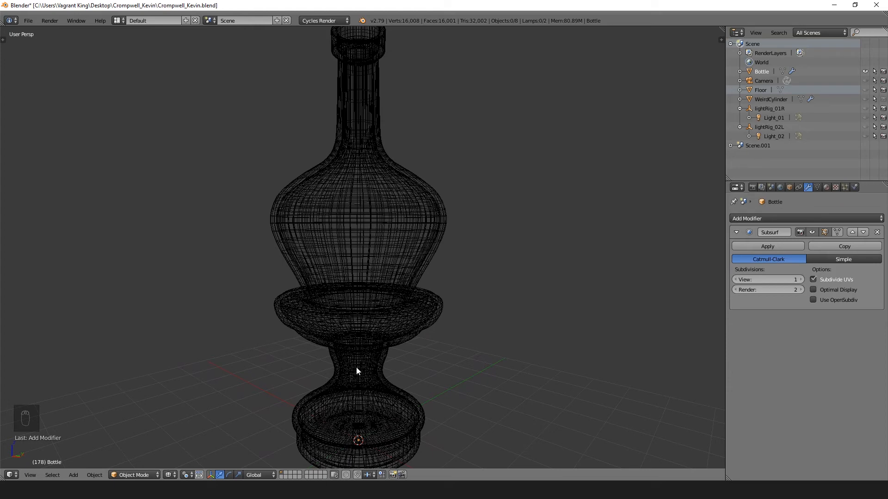
{"action": "scroll", "coordinate": [355, 365], "scroll_direction": "down", "scroll_amount": 2}
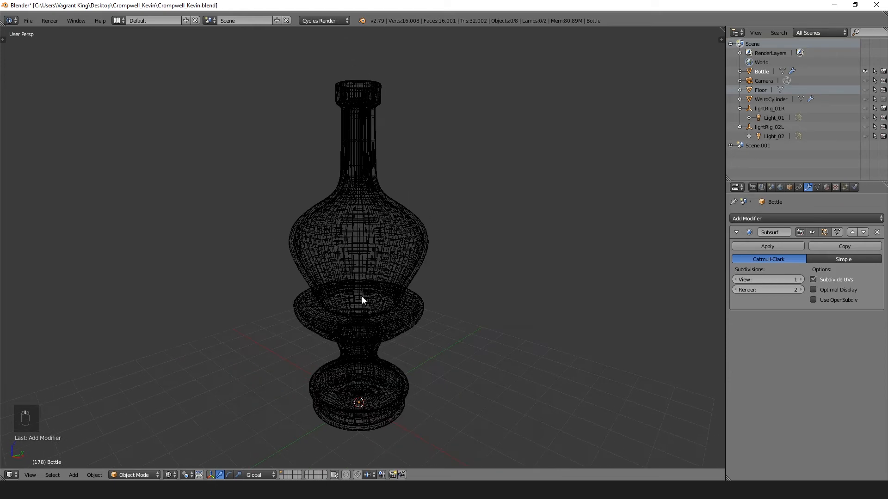
{"action": "mouse_move", "coordinate": [362, 295]}
{"action": "middle_mouse_down"}
{"action": "mouse_move", "coordinate": [357, 310]}
{"action": "mouse_move", "coordinate": [357, 297]}
{"action": "middle_mouse_up"}
- Frame the whole bottle larger in the viewport using fly navigation
{"action": "key", "text": "shift+f"}
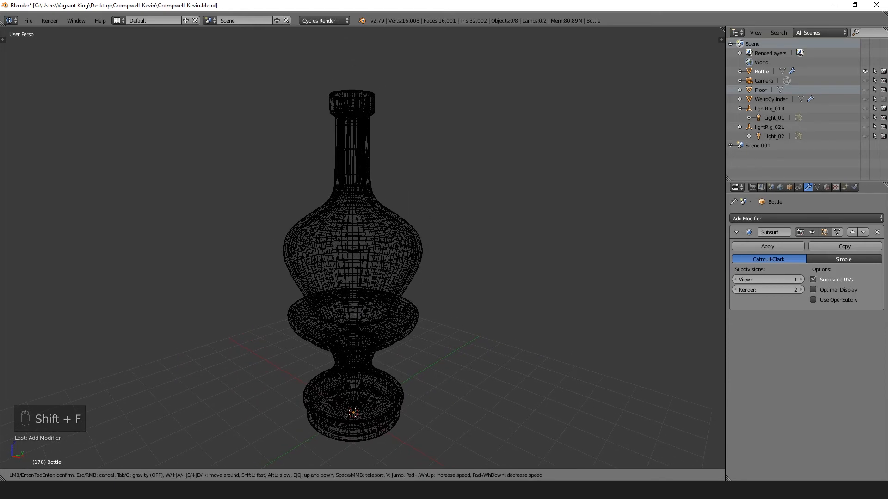
{"action": "key", "text": "w"}
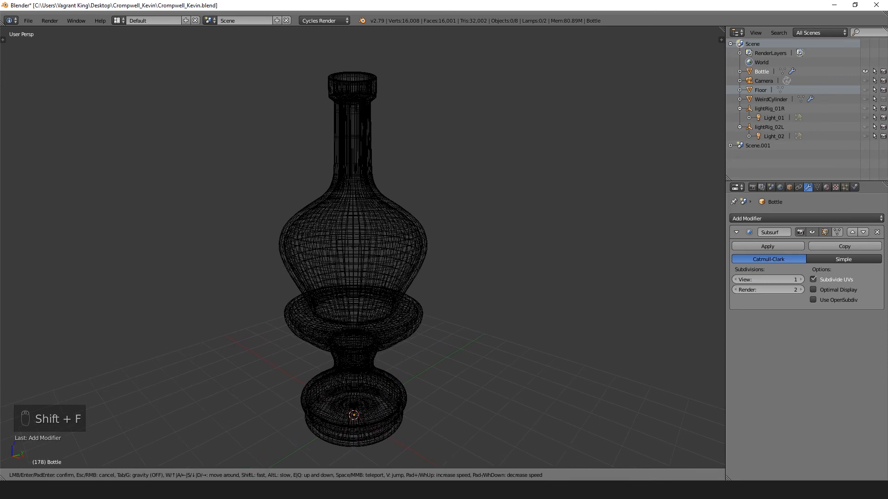
{"action": "key", "text": "w"}
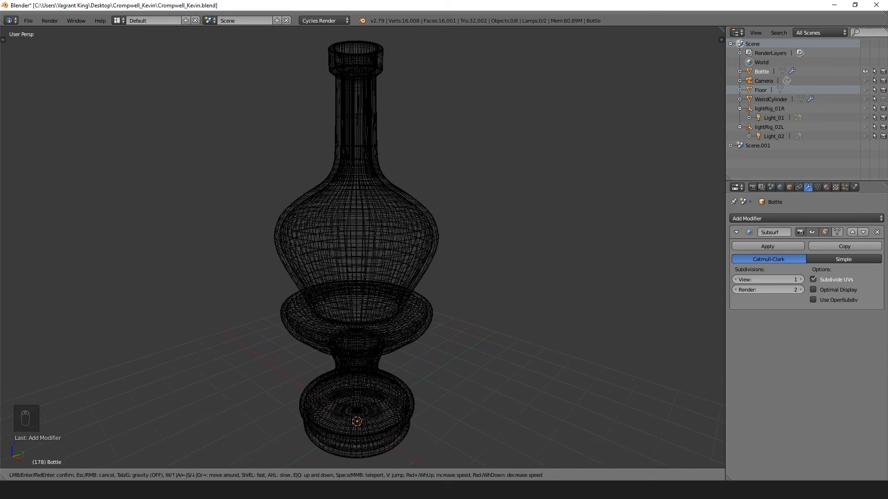
{"action": "left_click", "coordinate": [362, 251]}
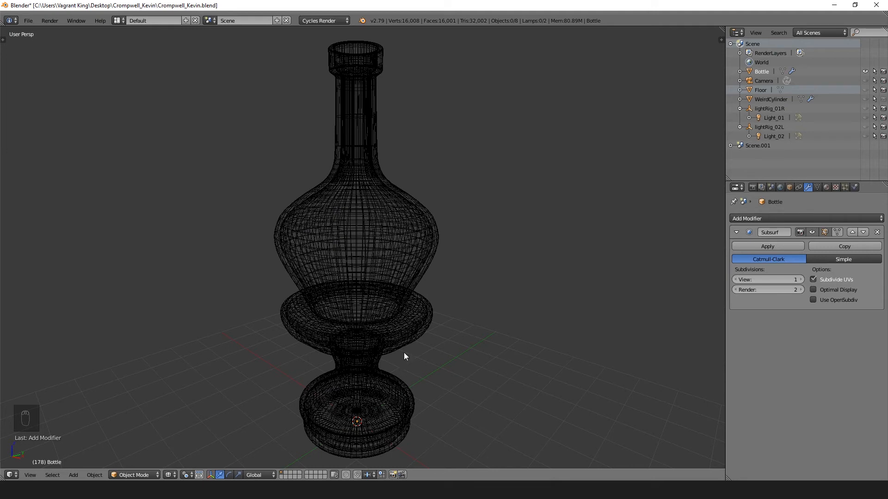
- Remove the Subdivision Surface modifier from the bottle
{"action": "left_click", "coordinate": [877, 232]}
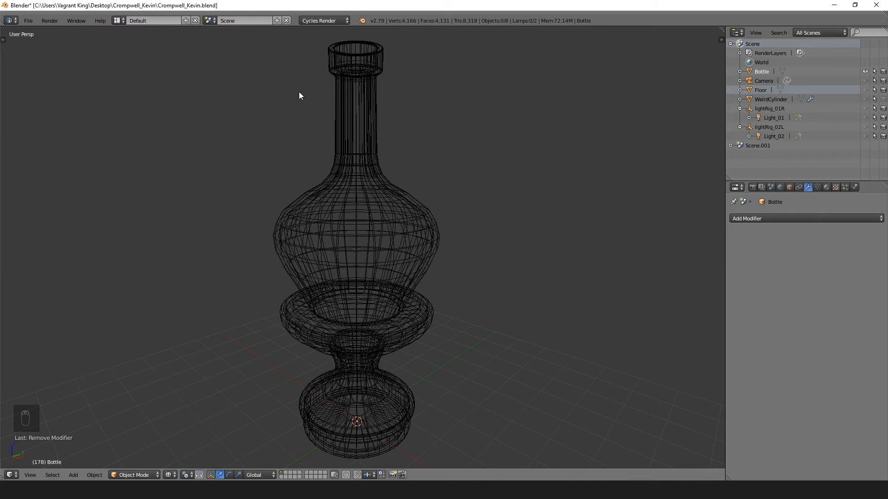
- Open the Snipping Tool and capture a rectangular snip of the viewport around the whole wireframe bottle
{"action": "key", "text": "super"}
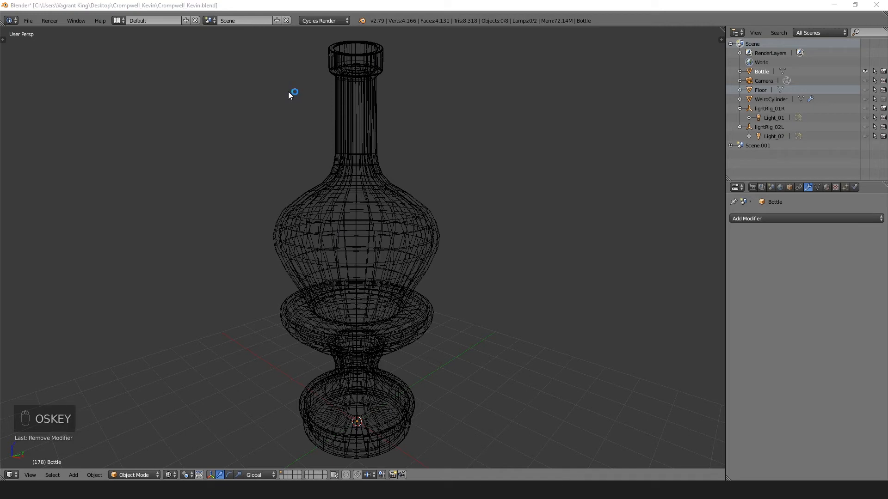
{"action": "key", "text": "Return"}
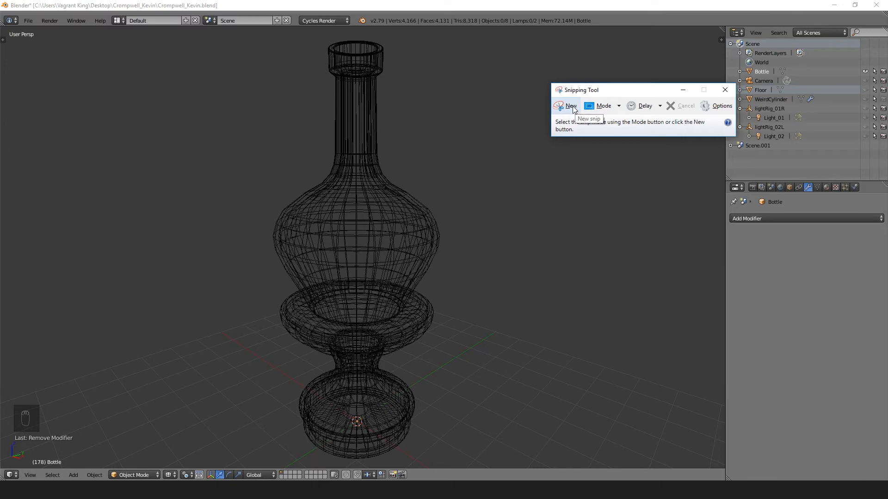
{"action": "left_click", "coordinate": [575, 108]}
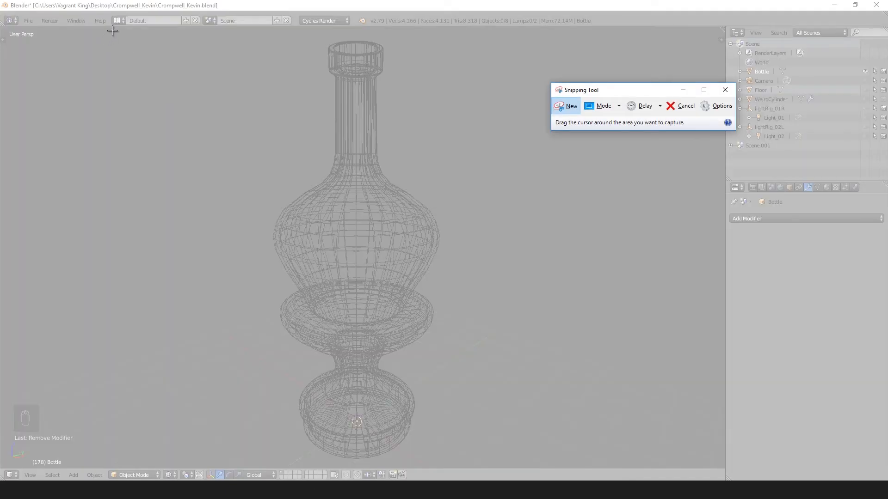
{"action": "left_click_drag", "start_coordinate": [113, 28], "coordinate": [625, 468]}
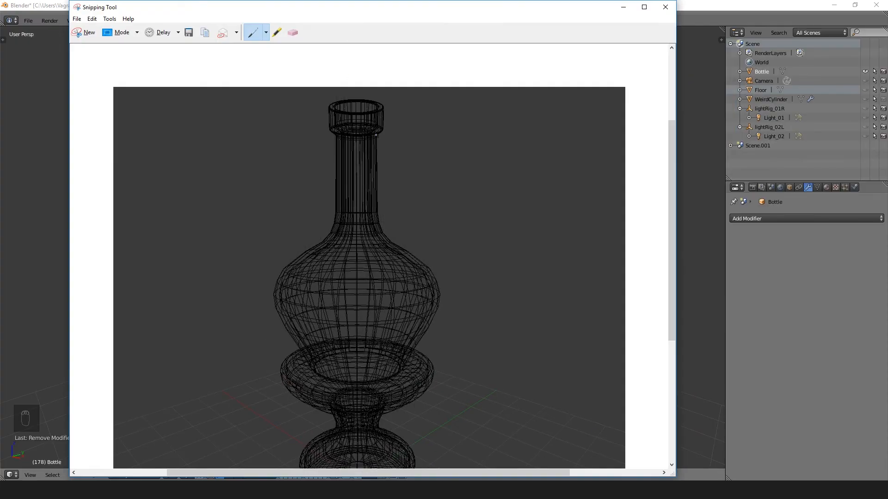
- Save the wireframe snip as a PNG in the project folder under the project name plus "_WF1", and close the Snipping Tool
{"action": "scroll", "coordinate": [416, 273], "scroll_direction": "down", "scroll_amount": 3}
{"action": "right_click", "coordinate": [346, 191]}
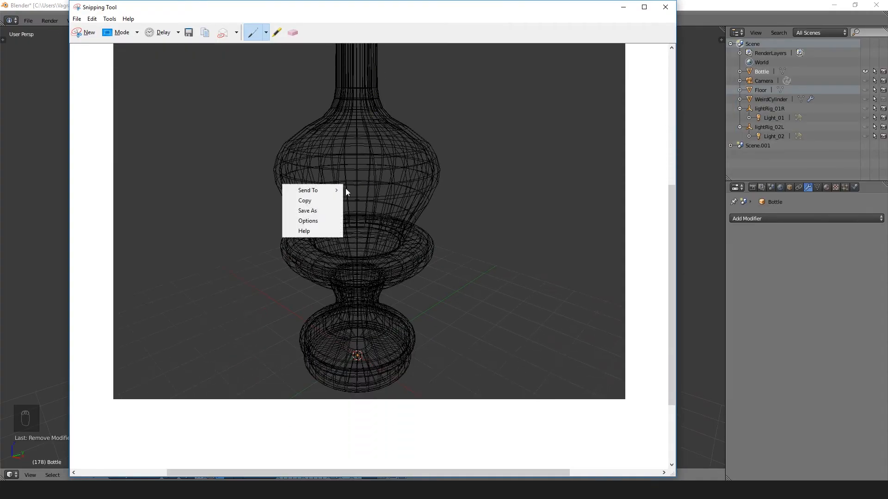
{"action": "left_click", "coordinate": [314, 210]}
{"action": "left_click", "coordinate": [93, 106]}
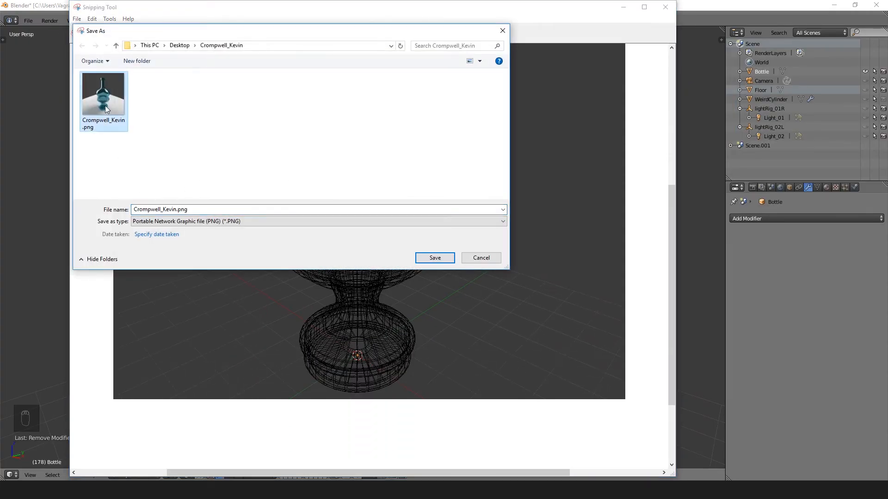
{"action": "left_click", "coordinate": [176, 209]}
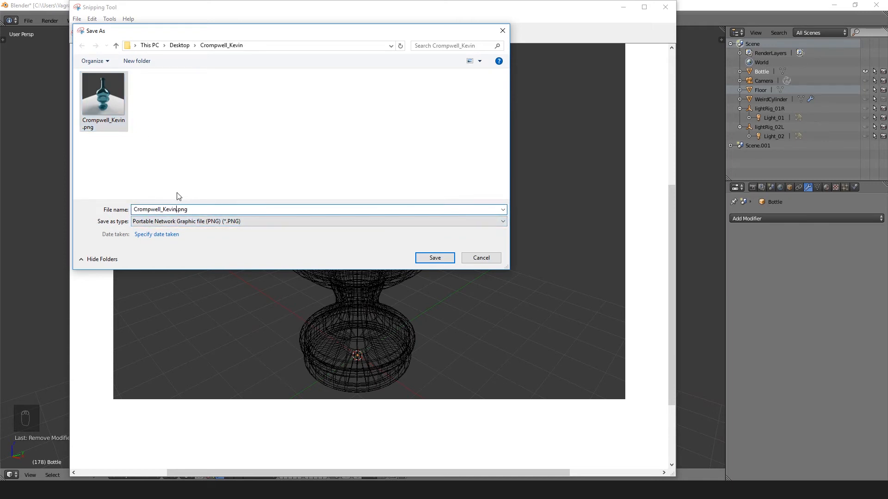
{"action": "left_click", "coordinate": [178, 210]}
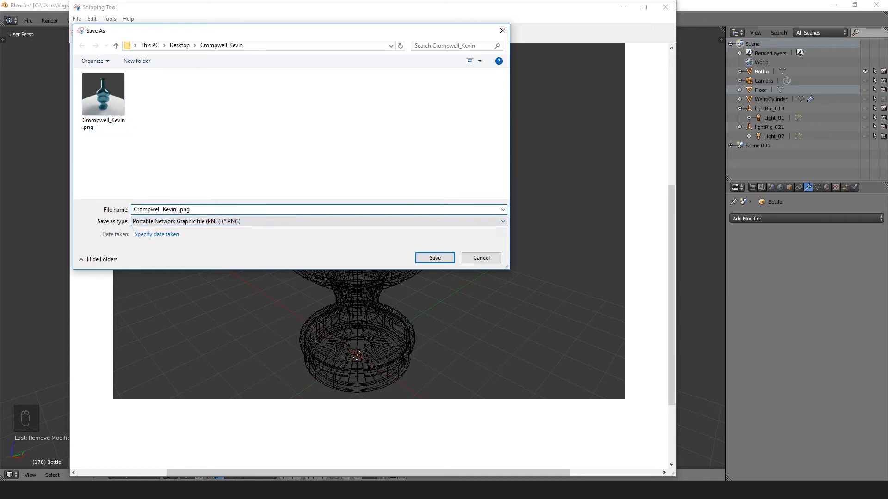
{"action": "type", "text": "_WF1"}
{"action": "key", "text": "BackSpace"}
{"action": "key", "text": "BackSpace"}
{"action": "type", "text": "F1"}
{"action": "key", "text": "Return"}
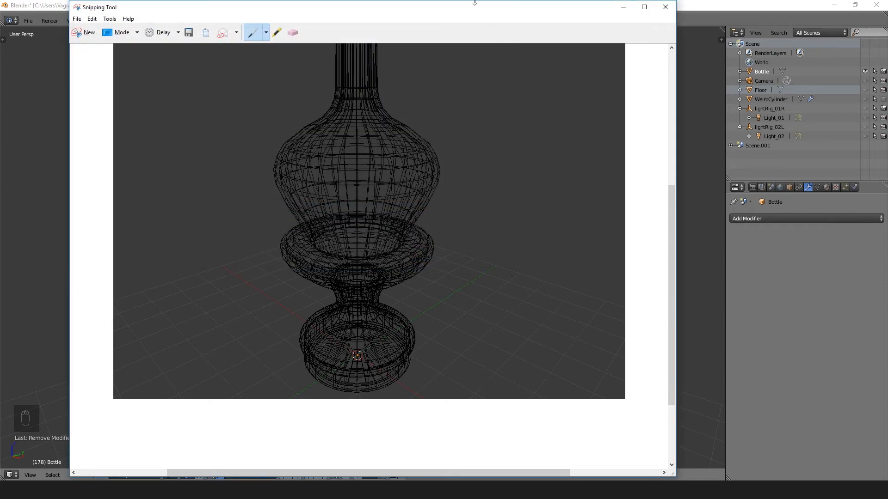
{"action": "left_click", "coordinate": [665, 6]}
- Select the bottle in Blender and switch the viewport from wireframe to solid shading
{"action": "right_click", "coordinate": [398, 220]}
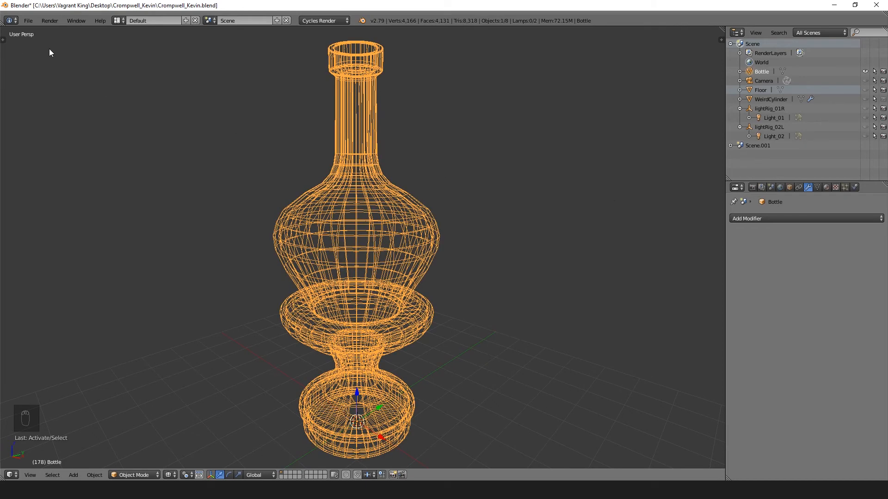
{"action": "key", "text": "z"}
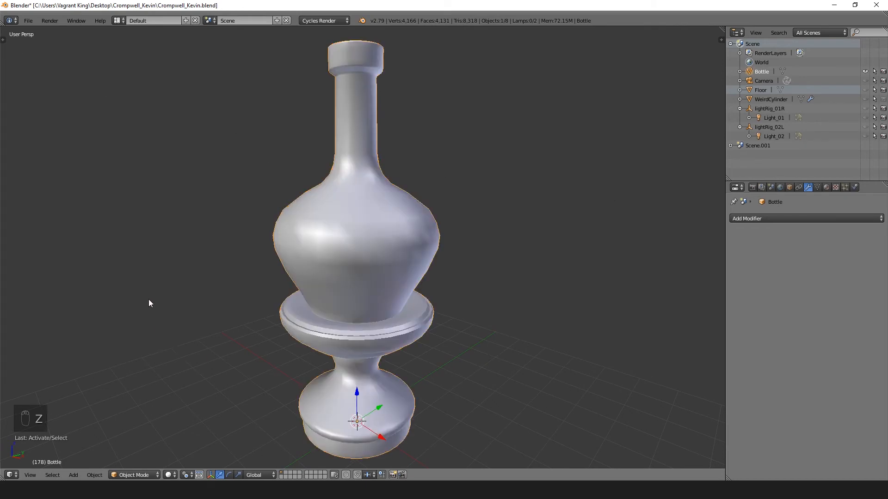
{"action": "middle_click_drag", "start_coordinate": [148, 303], "coordinate": [314, 292]}
{"action": "middle_click_drag", "start_coordinate": [340, 198], "coordinate": [264, 197], "text": "shift"}
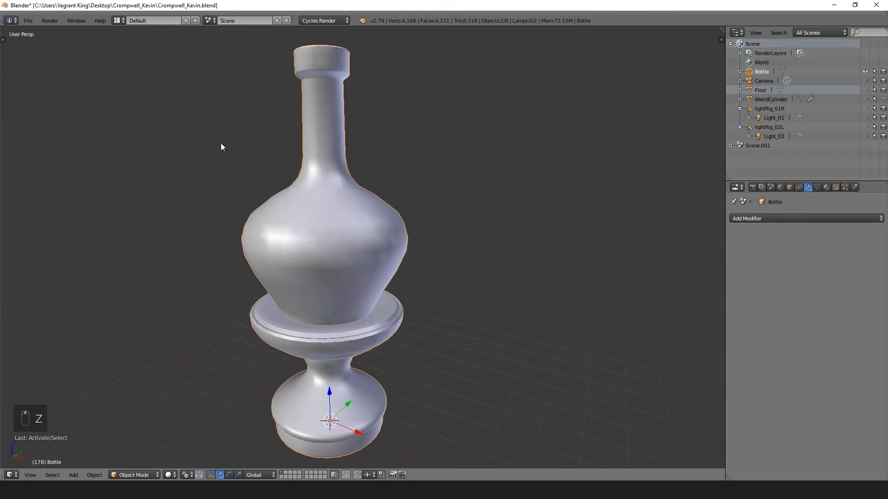
- Review the Wavefront OBJ export options and export the selected bottle to the project folder at scale 1.00
{"action": "left_click", "coordinate": [28, 21]}
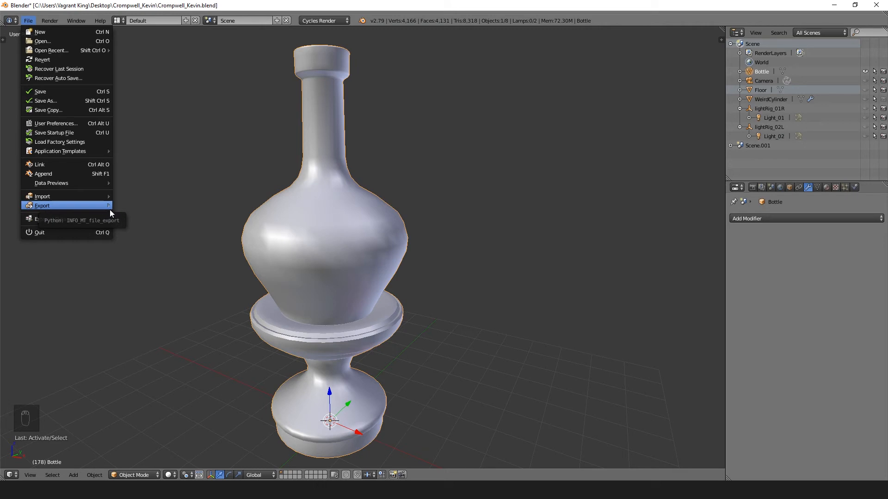
{"action": "mouse_move", "coordinate": [81, 204]}
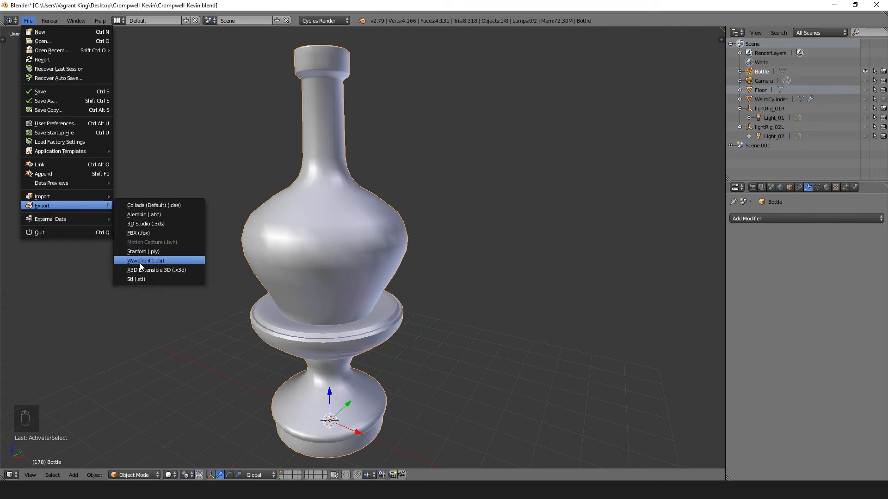
{"action": "left_click", "coordinate": [159, 261]}
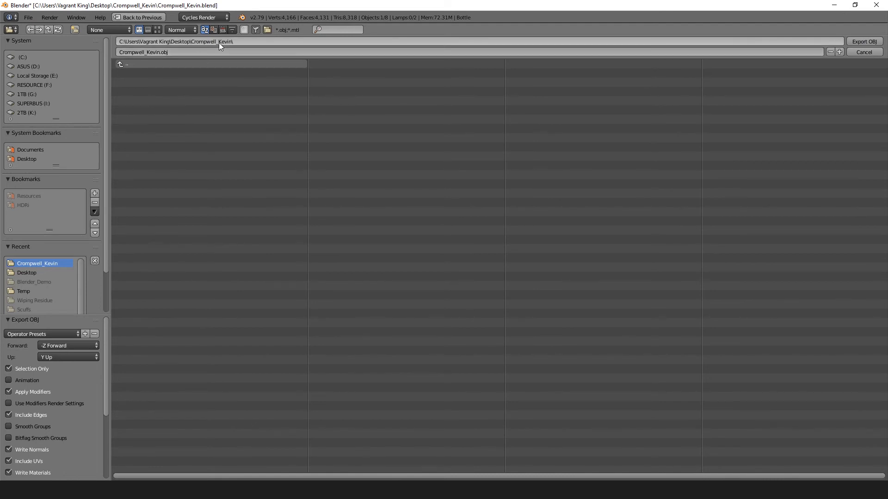
{"action": "mouse_move", "coordinate": [105, 326]}
{"action": "left_mouse_down"}
{"action": "mouse_move", "coordinate": [105, 385]}
{"action": "mouse_move", "coordinate": [110, 318]}
{"action": "left_mouse_up"}
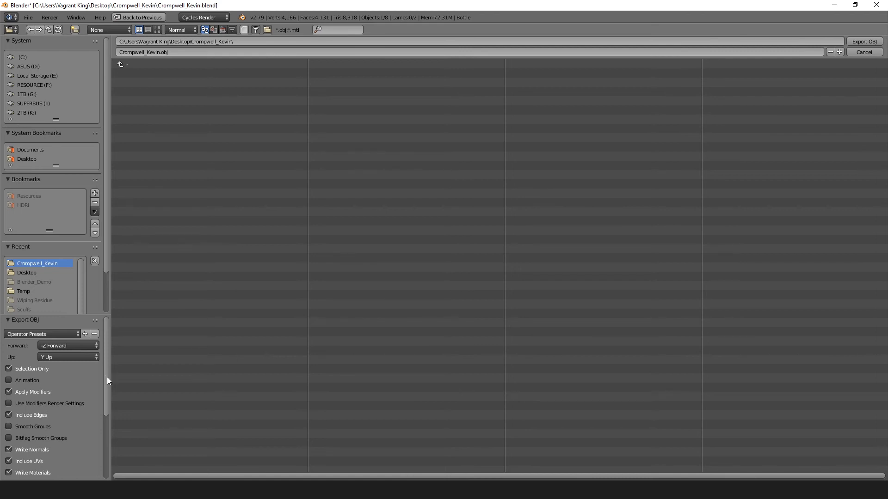
{"action": "left_click_drag", "start_coordinate": [105, 381], "coordinate": [93, 459]}
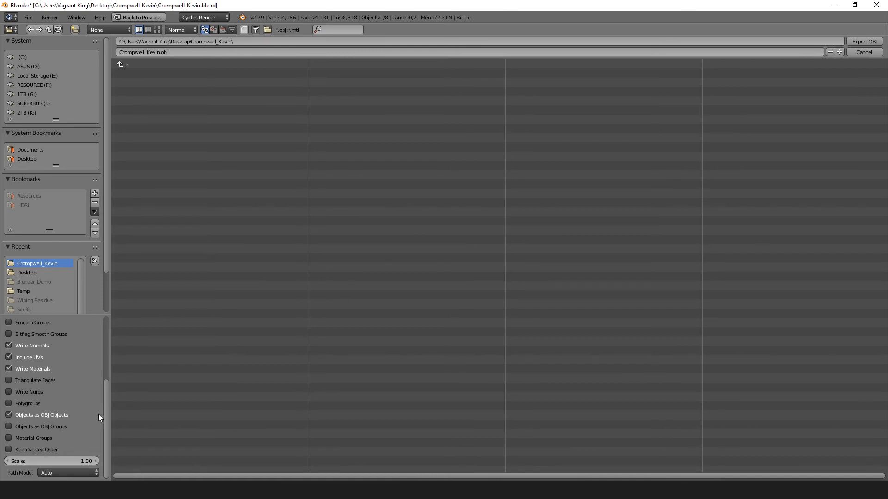
{"action": "mouse_move", "coordinate": [106, 403]}
{"action": "left_mouse_down"}
{"action": "mouse_move", "coordinate": [106, 381]}
{"action": "mouse_move", "coordinate": [108, 417]}
{"action": "left_mouse_up"}
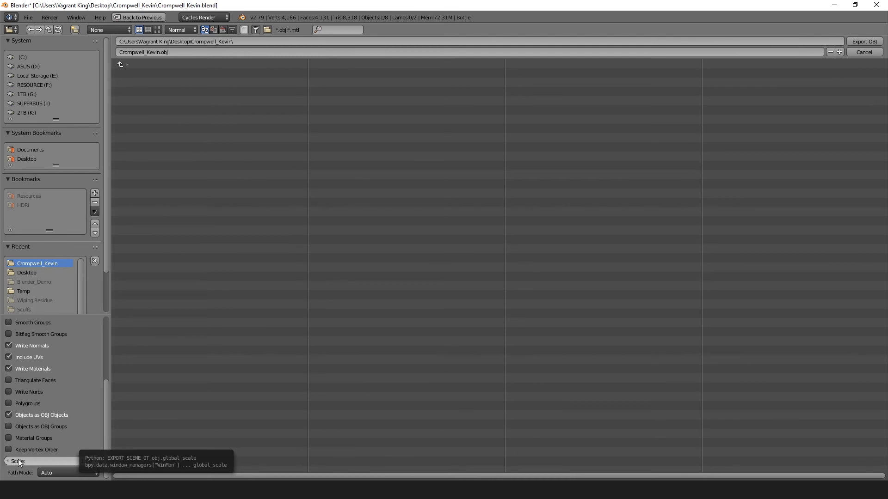
{"action": "left_click", "coordinate": [71, 461]}
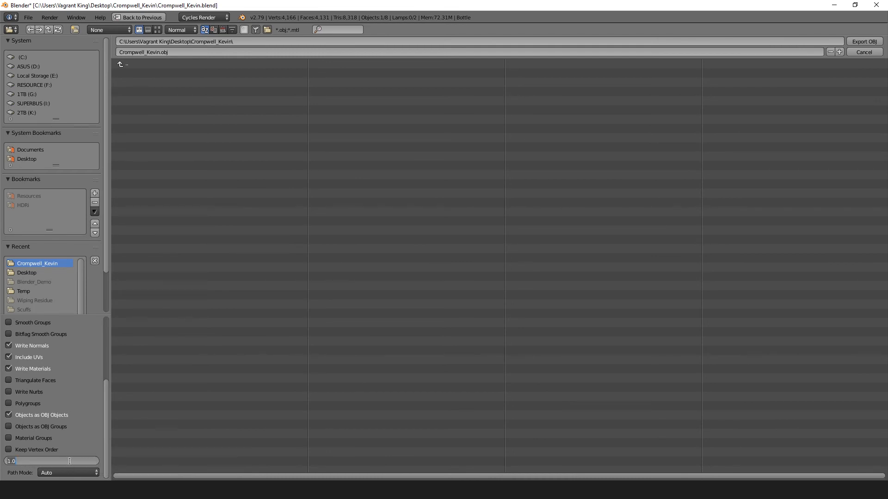
{"action": "left_click", "coordinate": [109, 404]}
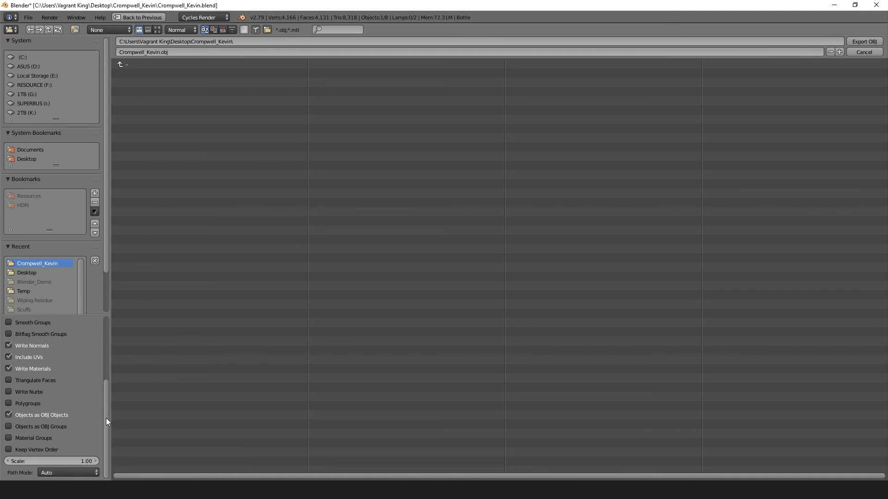
{"action": "left_click_drag", "start_coordinate": [107, 417], "coordinate": [106, 443]}
{"action": "left_click_drag", "start_coordinate": [104, 410], "coordinate": [114, 323]}
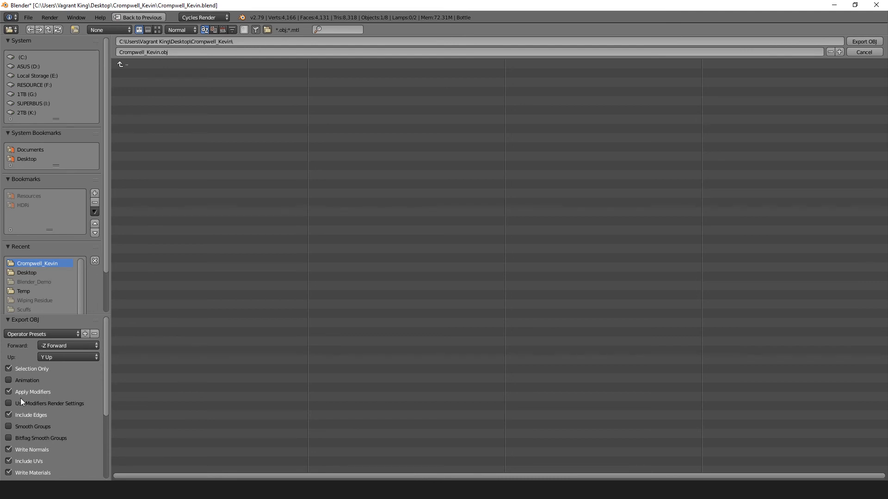
{"action": "left_click", "coordinate": [863, 42]}
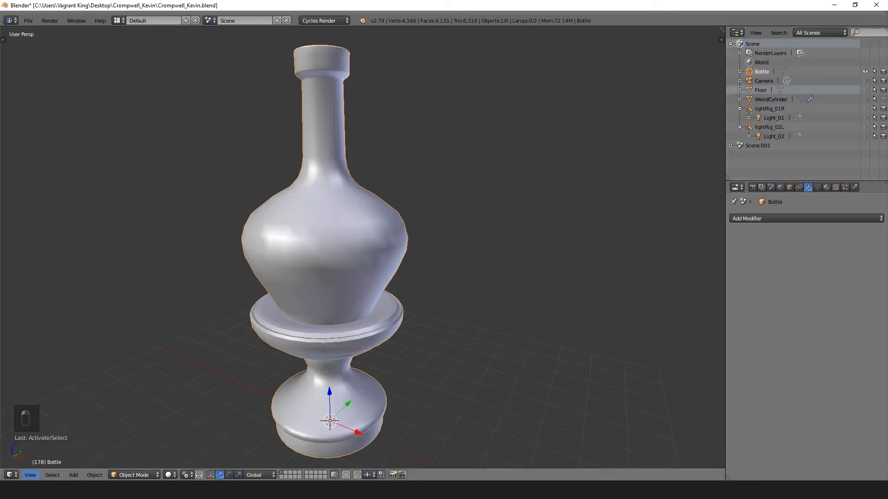
- Open the project folder in File Explorer and check the exported MTL and OBJ files beside the PNG images
{"action": "left_click", "coordinate": [31, 490]}
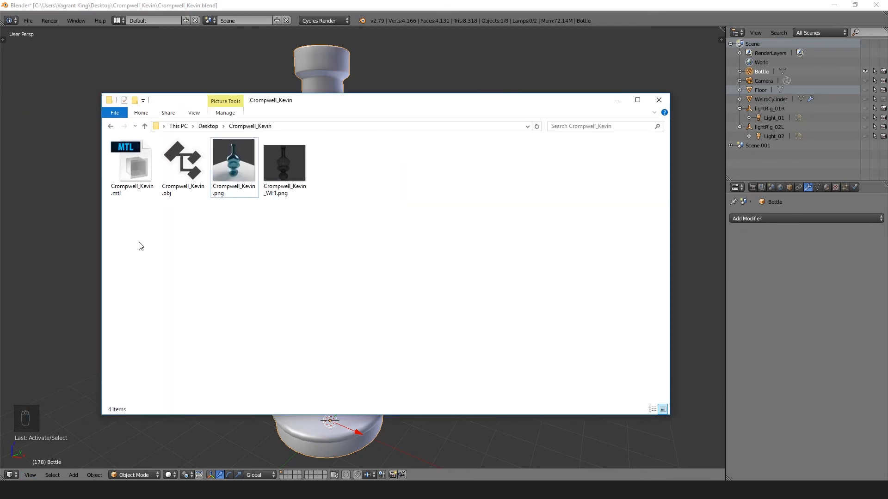
{"action": "left_click_drag", "start_coordinate": [138, 240], "coordinate": [121, 153]}
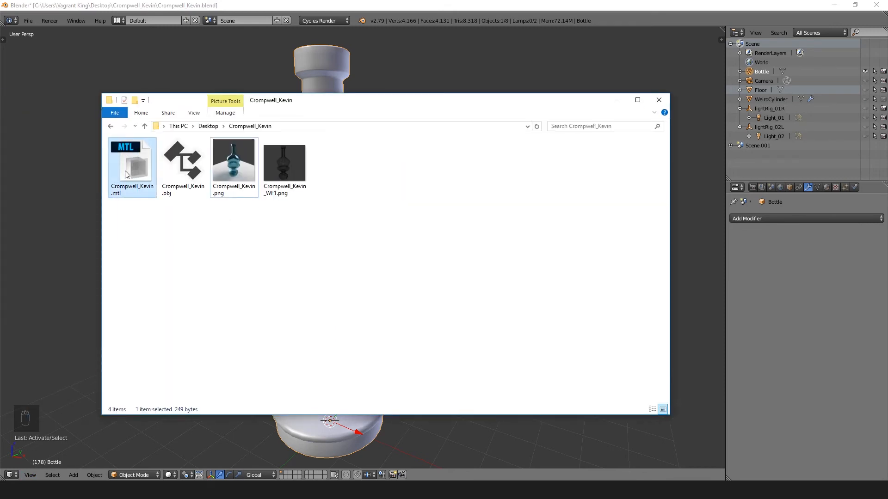
{"action": "left_click_drag", "start_coordinate": [137, 224], "coordinate": [125, 156]}
{"action": "left_click_drag", "start_coordinate": [138, 227], "coordinate": [134, 166]}
{"action": "left_click", "coordinate": [181, 154]}
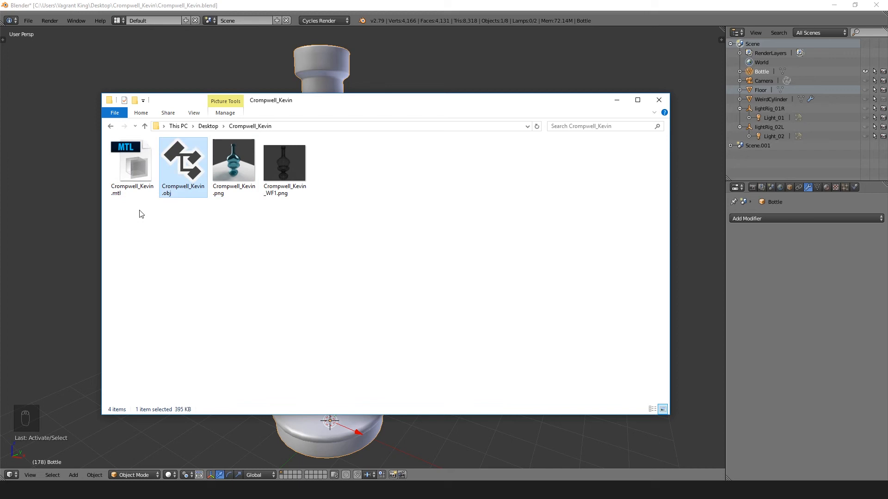
{"action": "left_click_drag", "start_coordinate": [139, 214], "coordinate": [116, 148]}
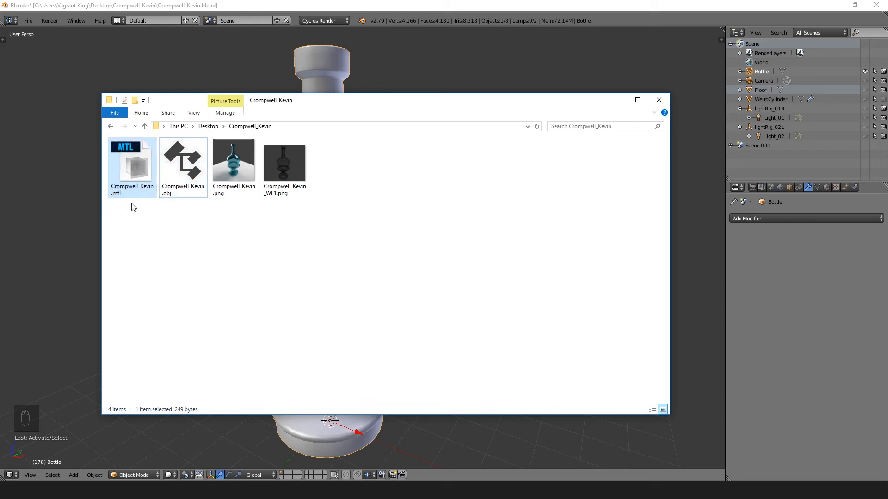
{"action": "left_click_drag", "start_coordinate": [135, 240], "coordinate": [175, 167]}
{"action": "left_click_drag", "start_coordinate": [590, 105], "coordinate": [0, 107]}
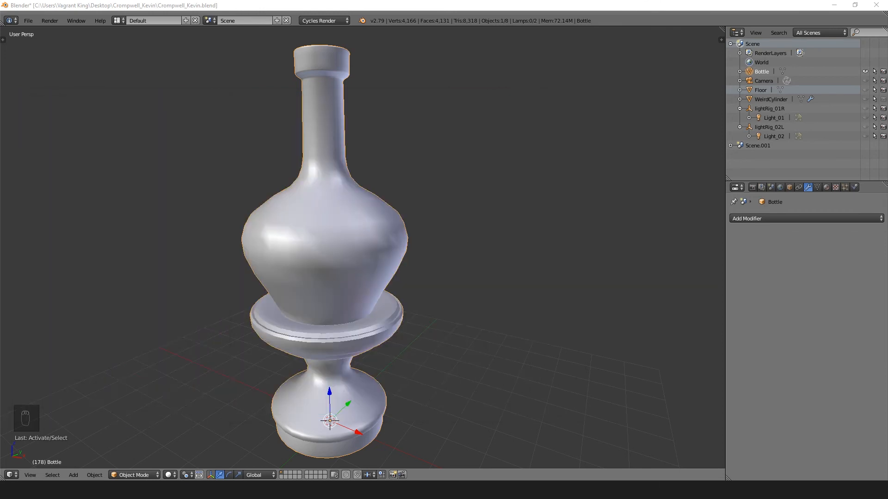
{"action": "left_click_drag", "start_coordinate": [0, 107], "coordinate": [516, 106]}
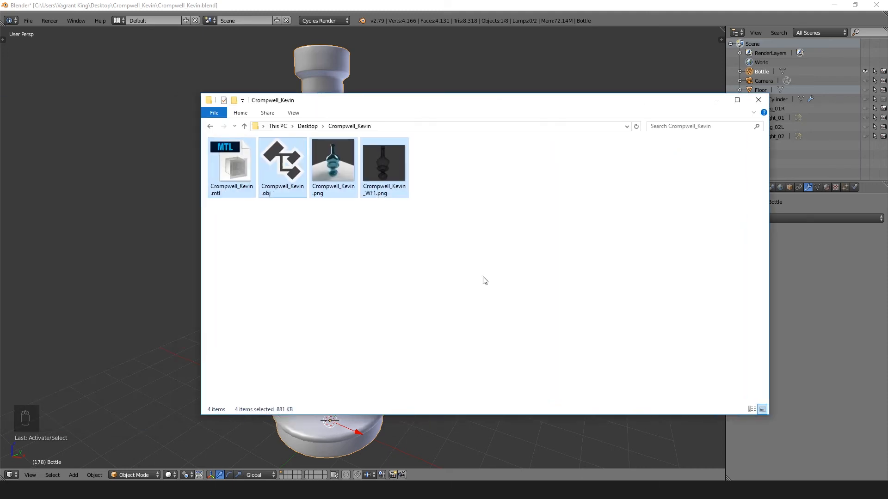
- Create a new text document in the project folder and give it the project's name
{"action": "right_click", "coordinate": [474, 202]}
{"action": "mouse_move", "coordinate": [428, 339]}
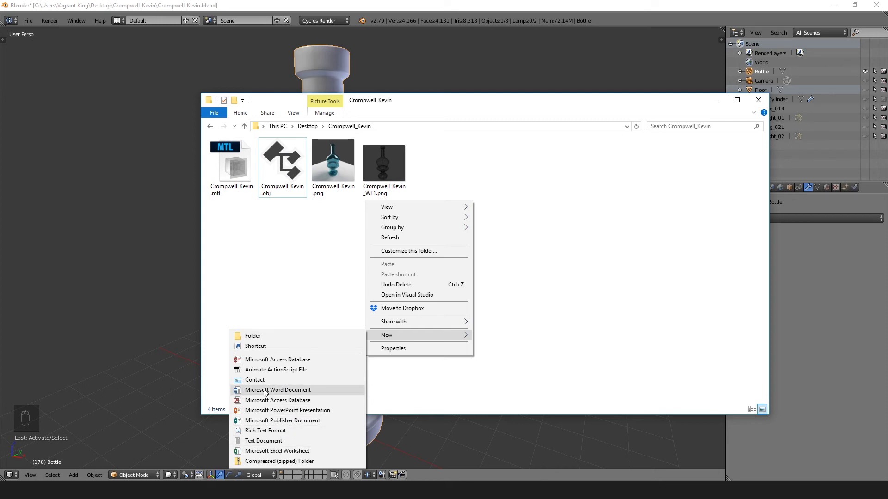
{"action": "left_click", "coordinate": [280, 442]}
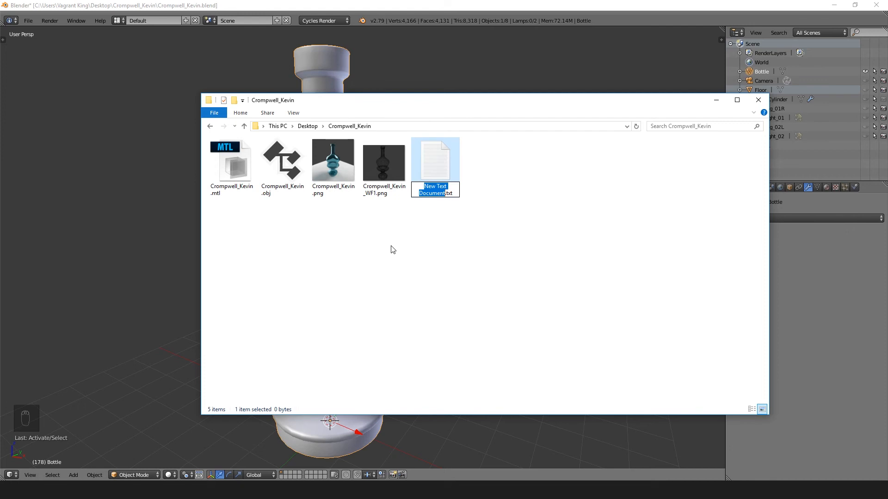
{"action": "type", "text": "Crompwell"}
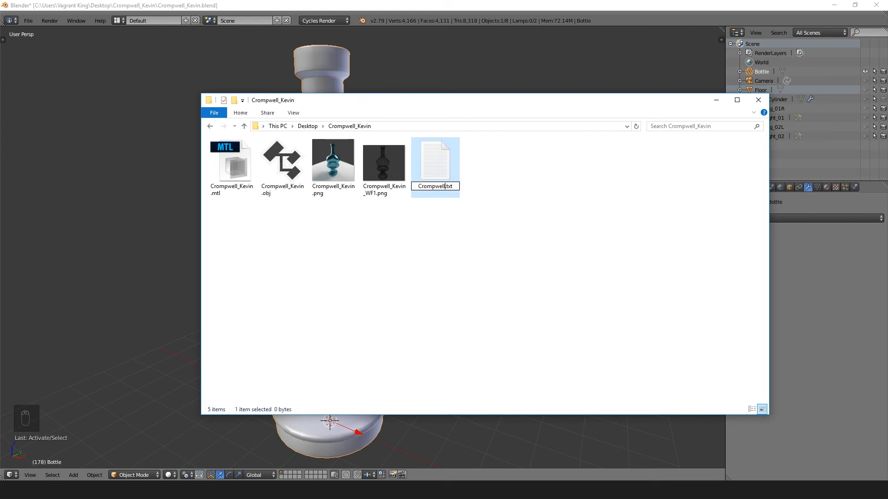
{"action": "type", "text": "_Kevin"}
{"action": "key", "text": "Return"}
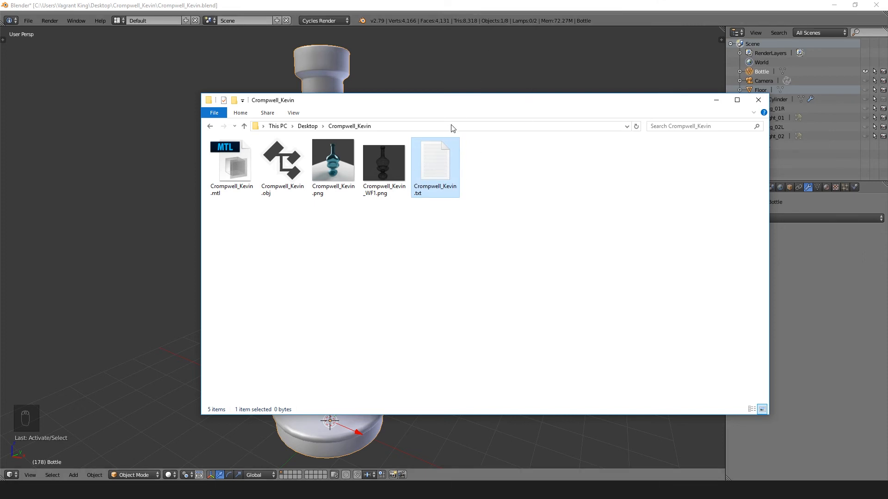
- Go up to the Desktop and look at the 7-Zip archive options for the project folder
{"action": "left_click_drag", "start_coordinate": [452, 106], "coordinate": [661, 93]}
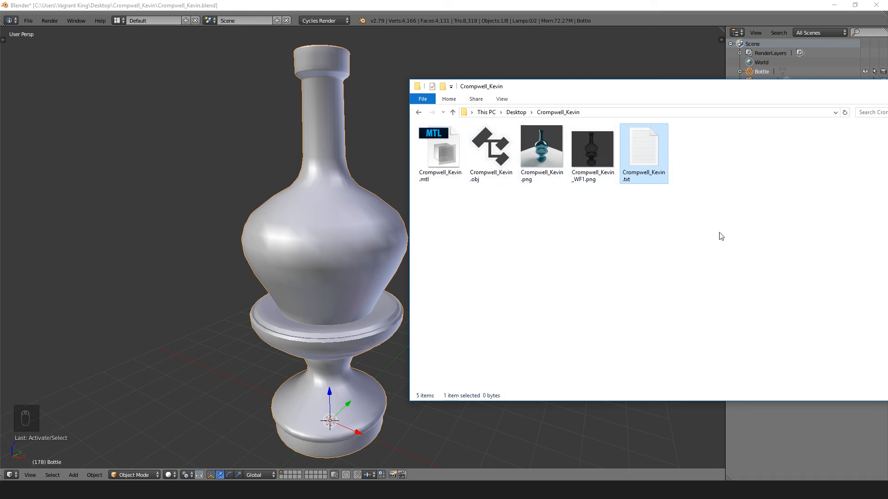
{"action": "left_click", "coordinate": [516, 112]}
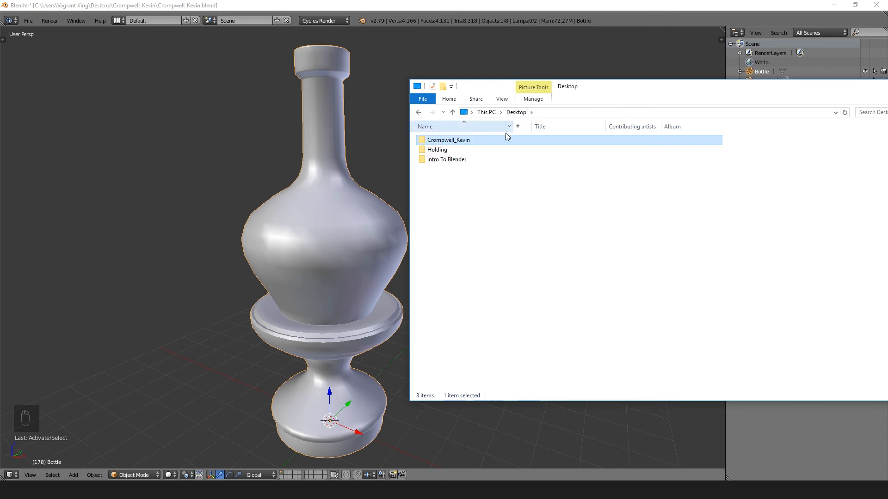
{"action": "right_click", "coordinate": [468, 143]}
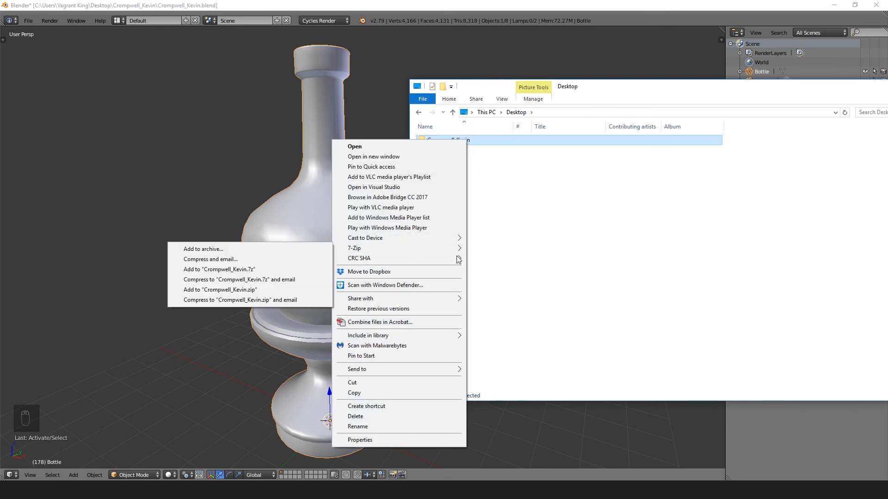
{"action": "left_click", "coordinate": [307, 250]}
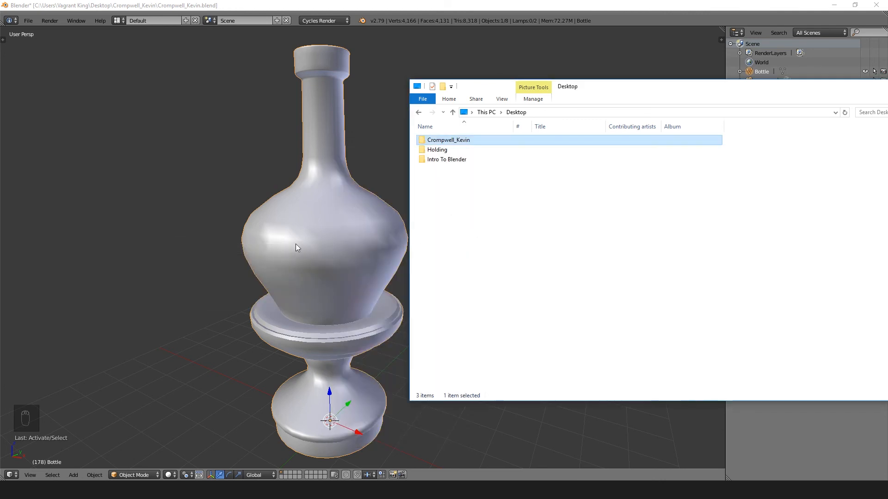
- Switch to Blender and save the bottle scene in the project folder under its existing .blend file name
{"action": "left_click", "coordinate": [100, 110]}
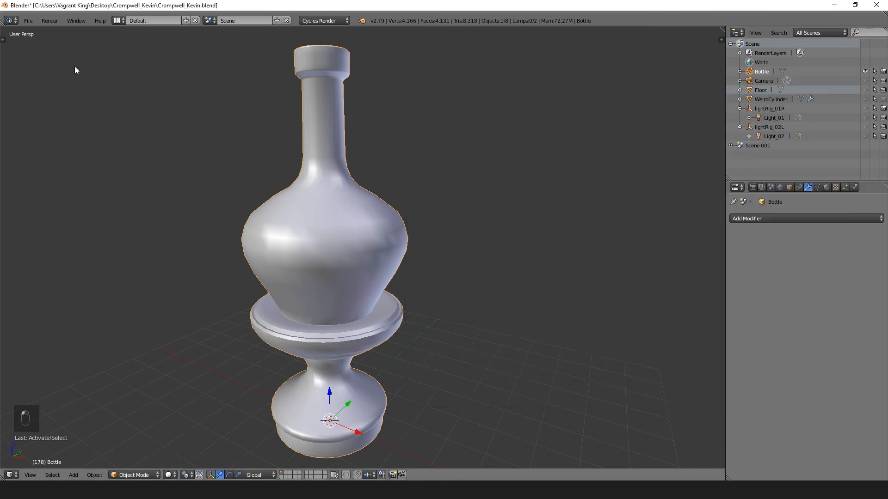
{"action": "left_click", "coordinate": [28, 21]}
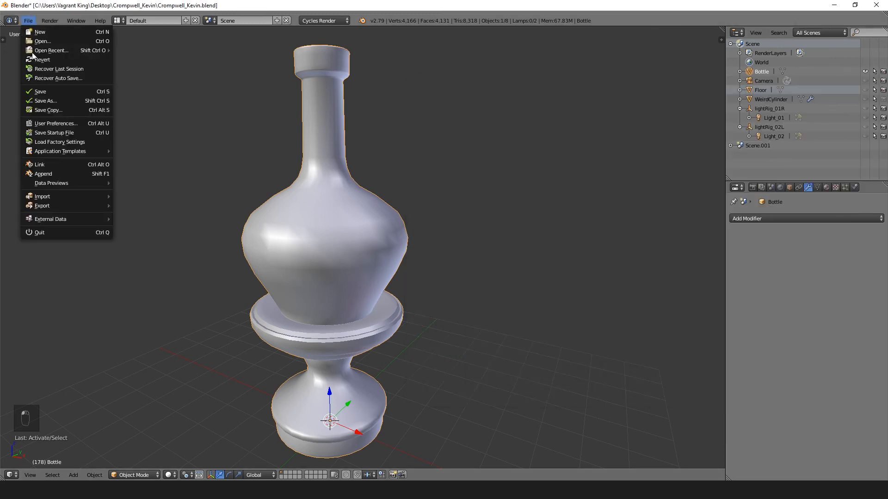
{"action": "left_click", "coordinate": [38, 100]}
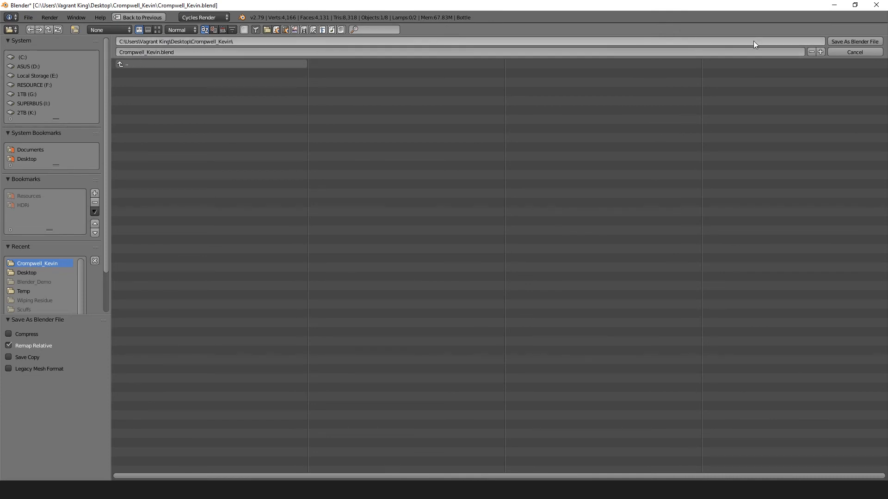
{"action": "left_click", "coordinate": [850, 41]}
- Switch to File Explorer and check the .blend file beside the other deliverables in the project folder
{"action": "key", "text": "alt+Tab"}
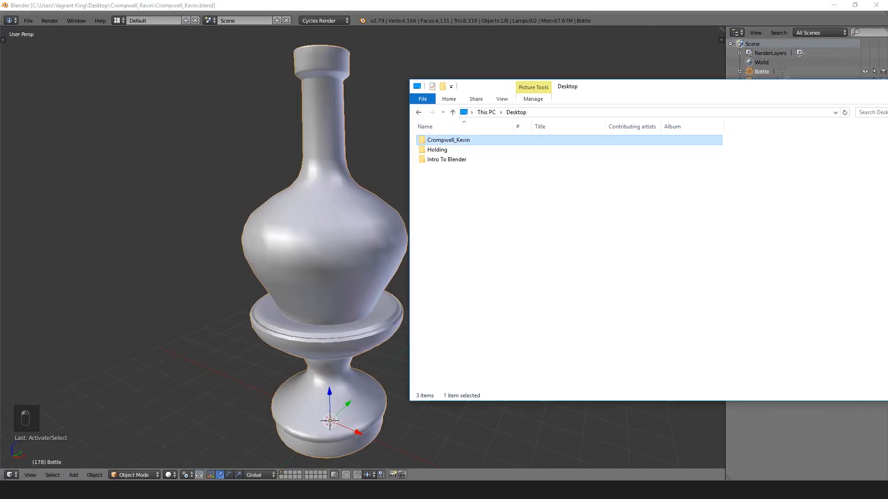
{"action": "double_click", "coordinate": [442, 141]}
{"action": "left_click_drag", "start_coordinate": [448, 210], "coordinate": [440, 156]}
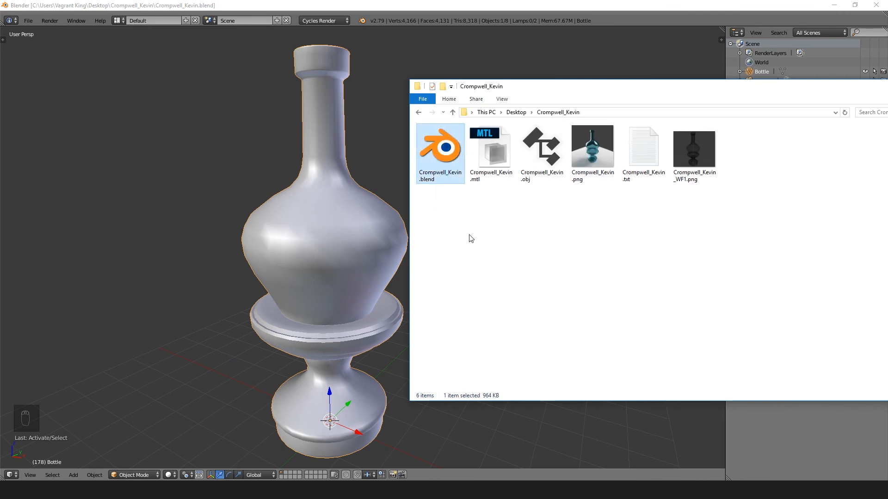
{"action": "left_click", "coordinate": [517, 251]}
{"action": "left_click_drag", "start_coordinate": [620, 95], "coordinate": [312, 96]}
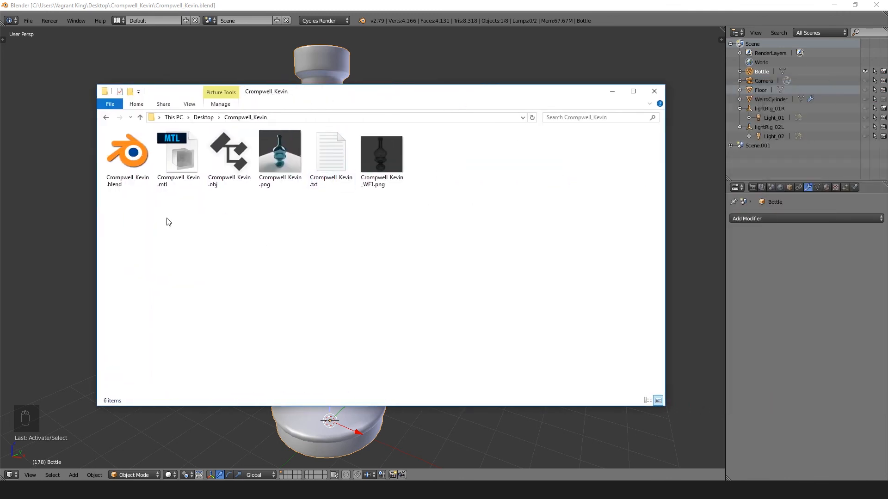
- Go back to the Desktop and compress the project folder into a ZIP archive of the same name with 7-Zip
{"action": "left_click", "coordinate": [106, 117]}
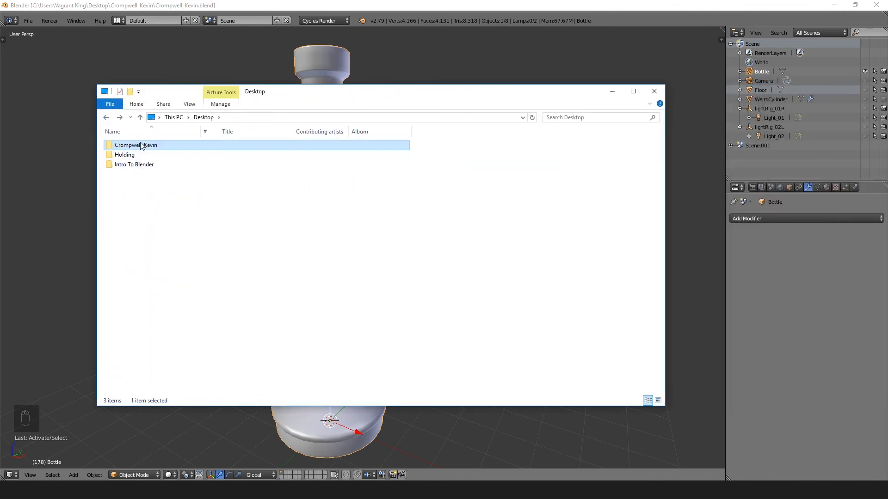
{"action": "right_click", "coordinate": [141, 144]}
{"action": "mouse_move", "coordinate": [110, 251]}
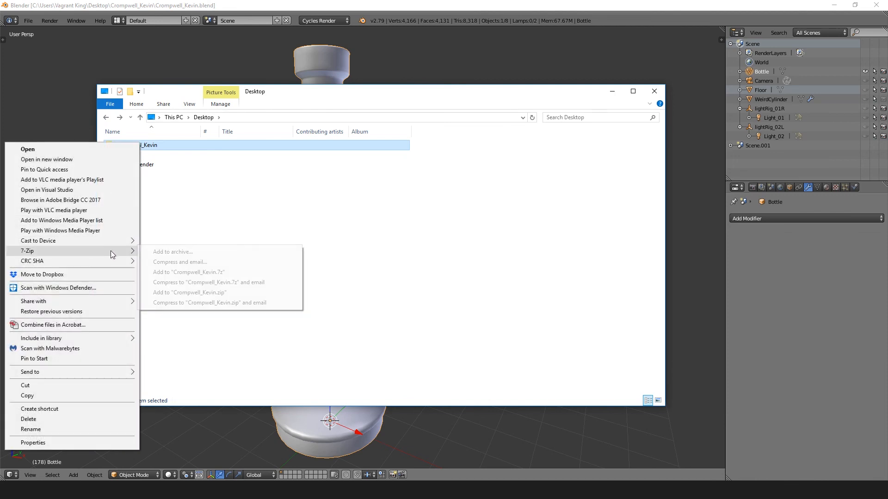
{"action": "left_click", "coordinate": [161, 253]}
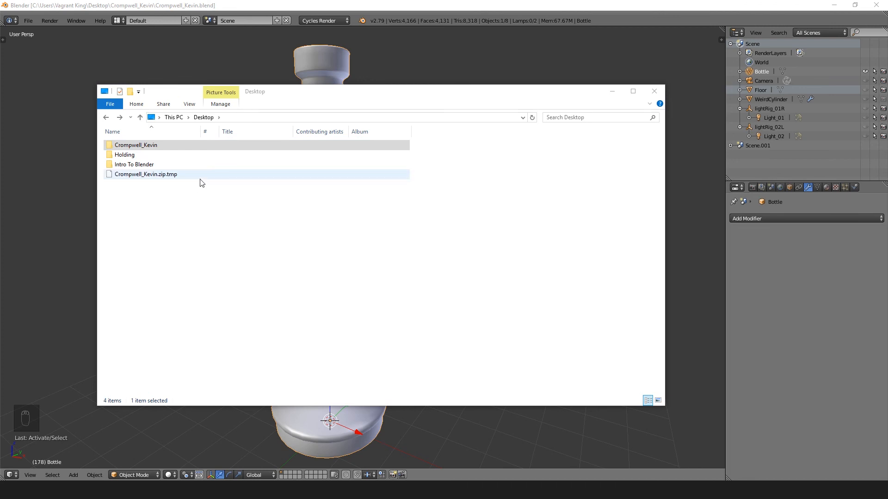
- Inspect the new ZIP archive on the Desktop, including its type, size and available file actions
{"action": "left_click_drag", "start_coordinate": [134, 175], "coordinate": [123, 175]}
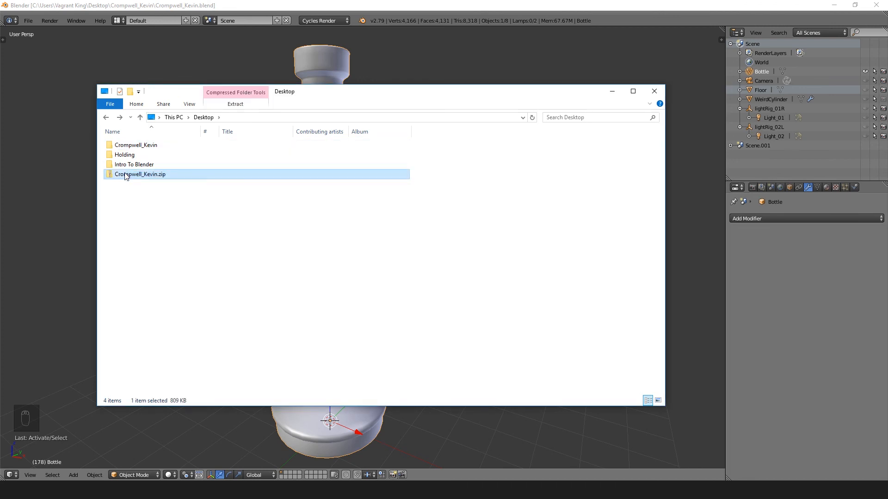
{"action": "left_click_drag", "start_coordinate": [201, 214], "coordinate": [123, 176]}
{"action": "left_click_drag", "start_coordinate": [155, 209], "coordinate": [116, 177]}
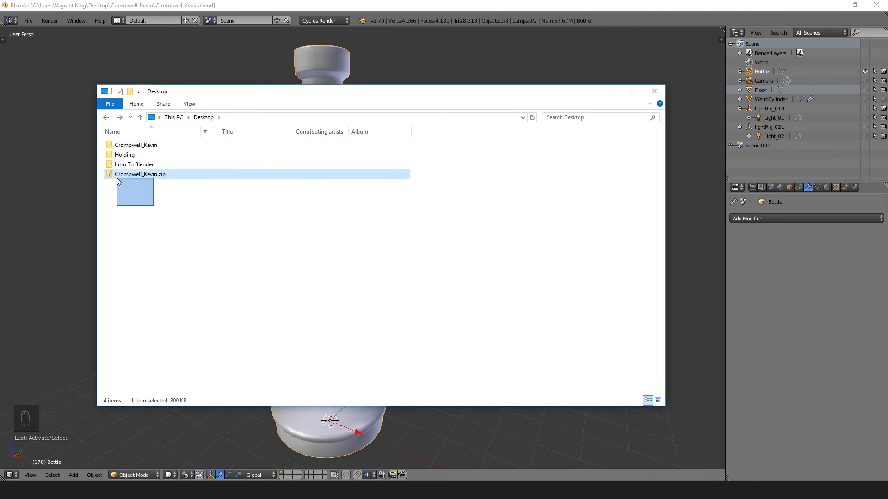
{"action": "mouse_move", "coordinate": [179, 209]}
{"action": "left_mouse_down"}
{"action": "mouse_move", "coordinate": [111, 173]}
{"action": "mouse_move", "coordinate": [170, 175]}
{"action": "left_mouse_up"}
{"action": "left_click", "coordinate": [139, 232]}
{"action": "left_click", "coordinate": [178, 206]}
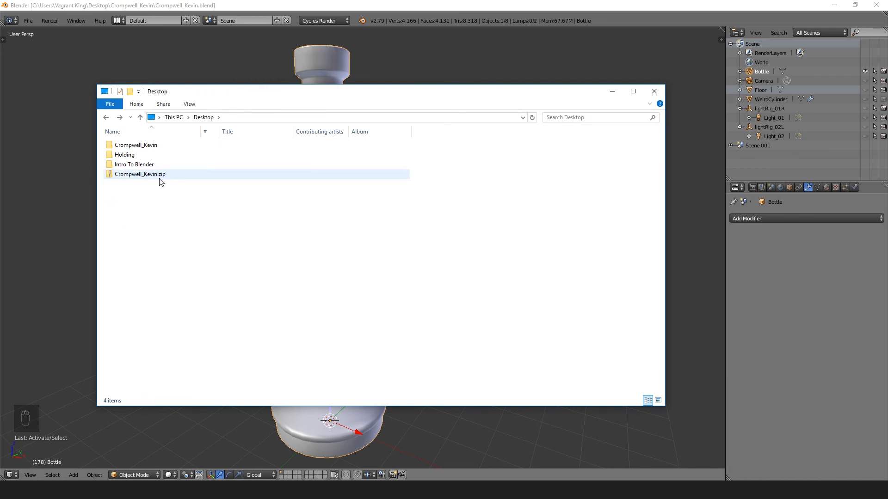
{"action": "left_click", "coordinate": [196, 180]}
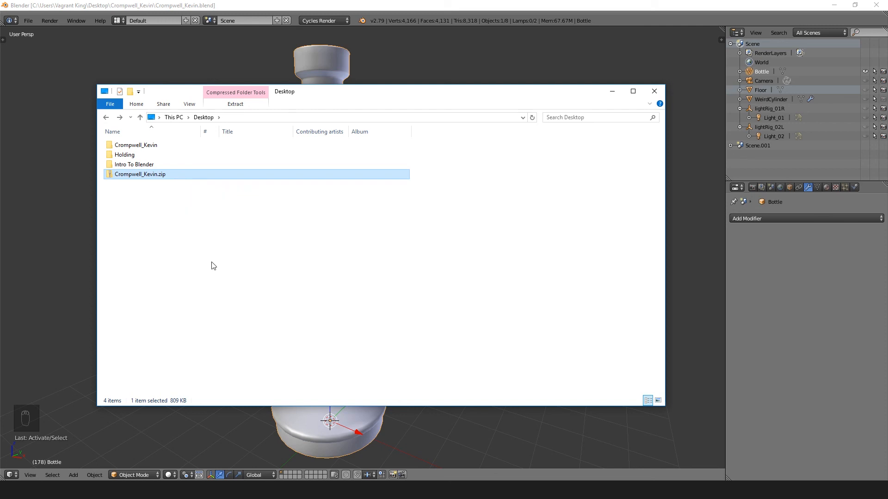
{"action": "left_click_drag", "start_coordinate": [212, 262], "coordinate": [108, 174]}
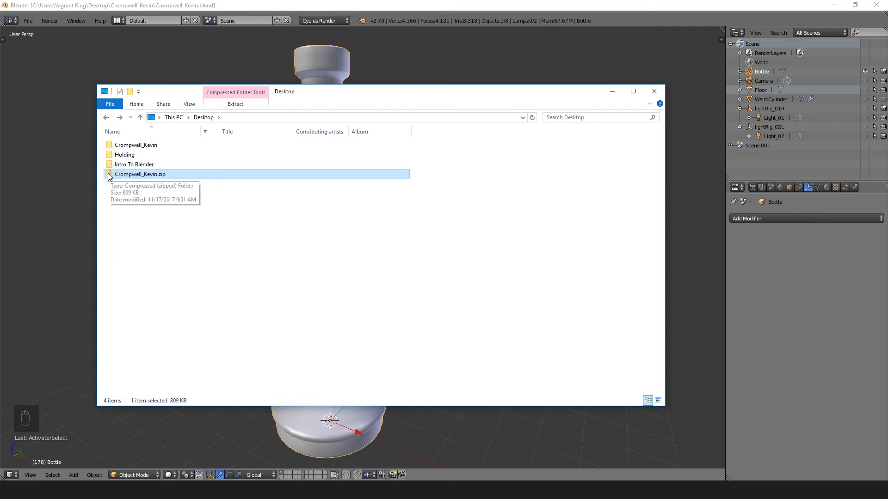
{"action": "right_click", "coordinate": [157, 176]}
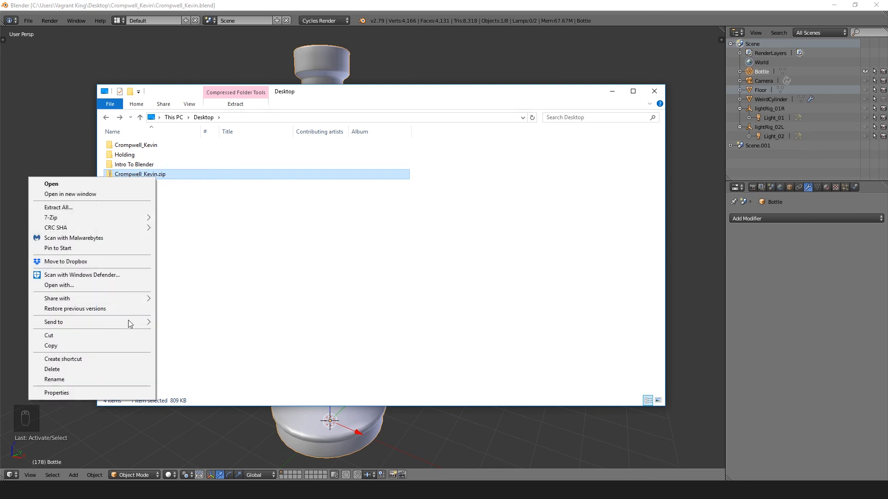
{"action": "left_click", "coordinate": [213, 327]}
- Review all the deliverables in the project folder once more, and close File Explorer from the Desktop
{"action": "double_click", "coordinate": [129, 144]}
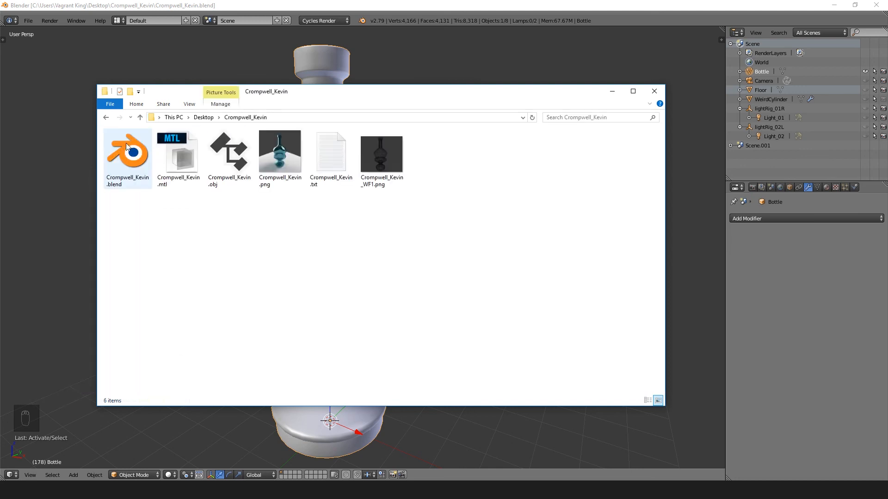
{"action": "left_click_drag", "start_coordinate": [454, 251], "coordinate": [132, 154]}
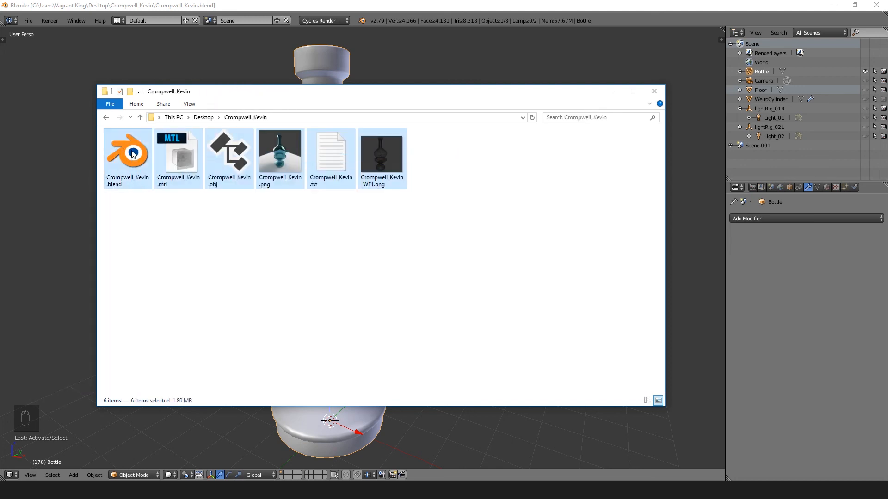
{"action": "left_click", "coordinate": [178, 230]}
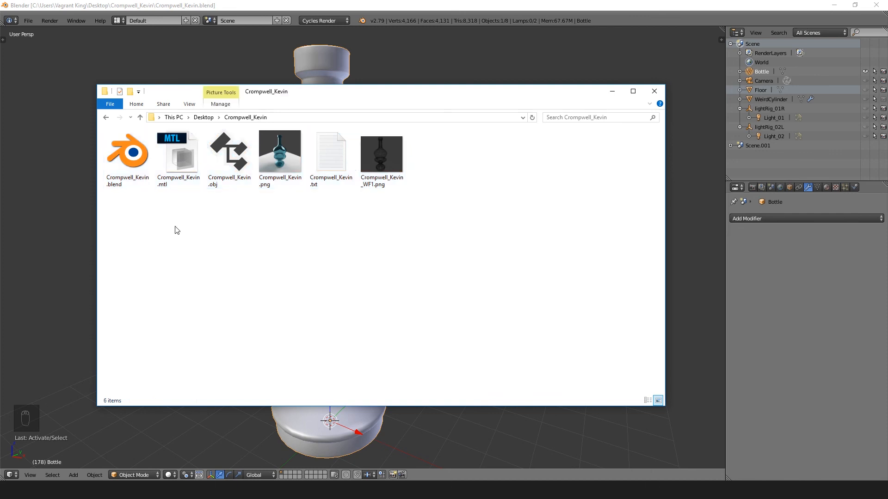
{"action": "left_click", "coordinate": [105, 117]}
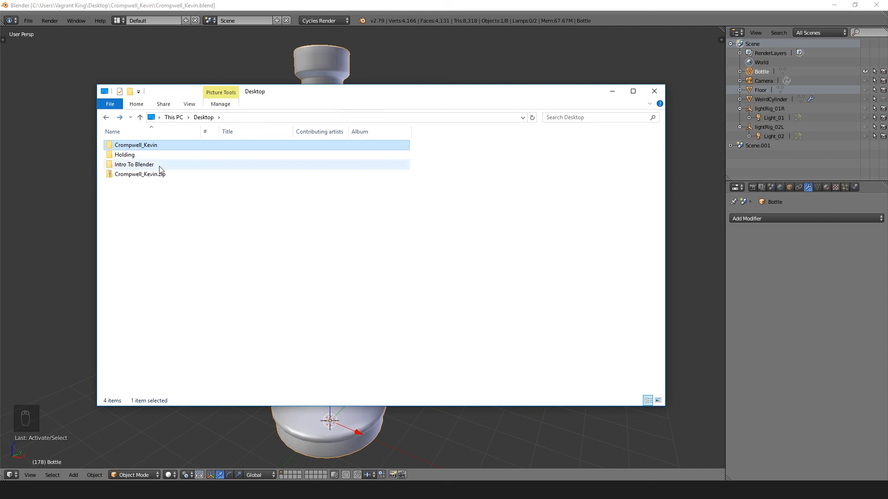
{"action": "left_click_drag", "start_coordinate": [411, 93], "coordinate": [359, 94]}
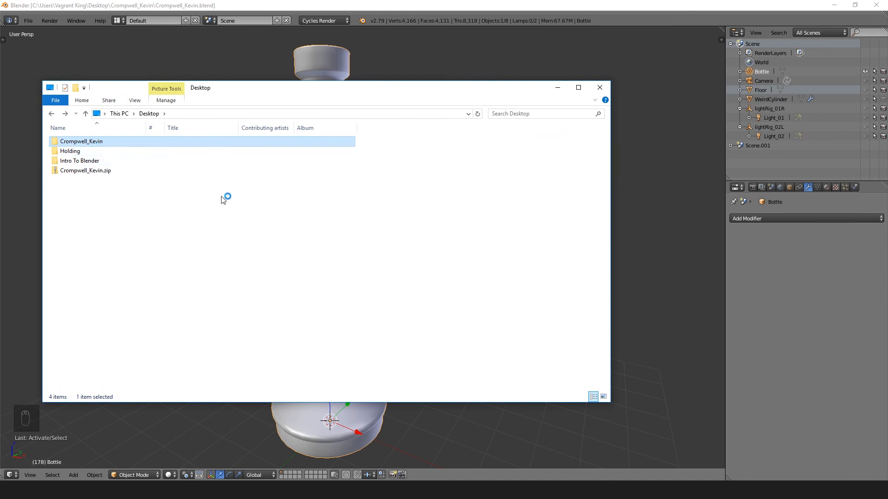
{"action": "left_click", "coordinate": [599, 88]}
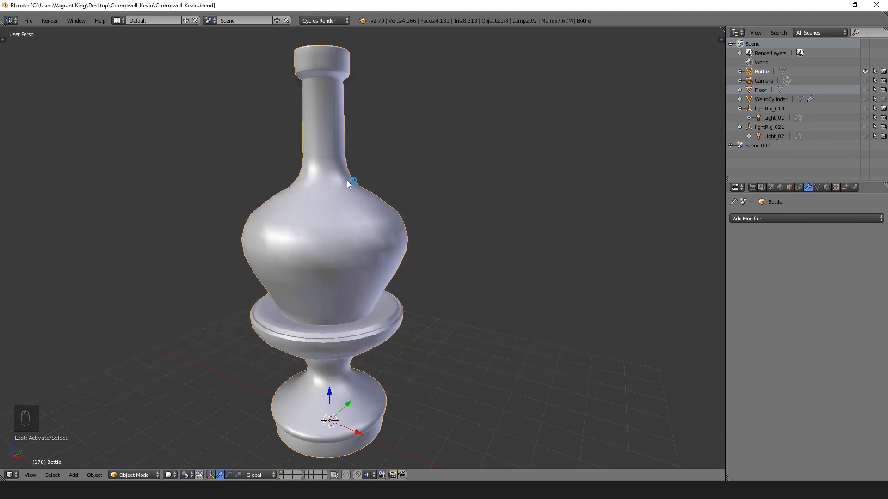